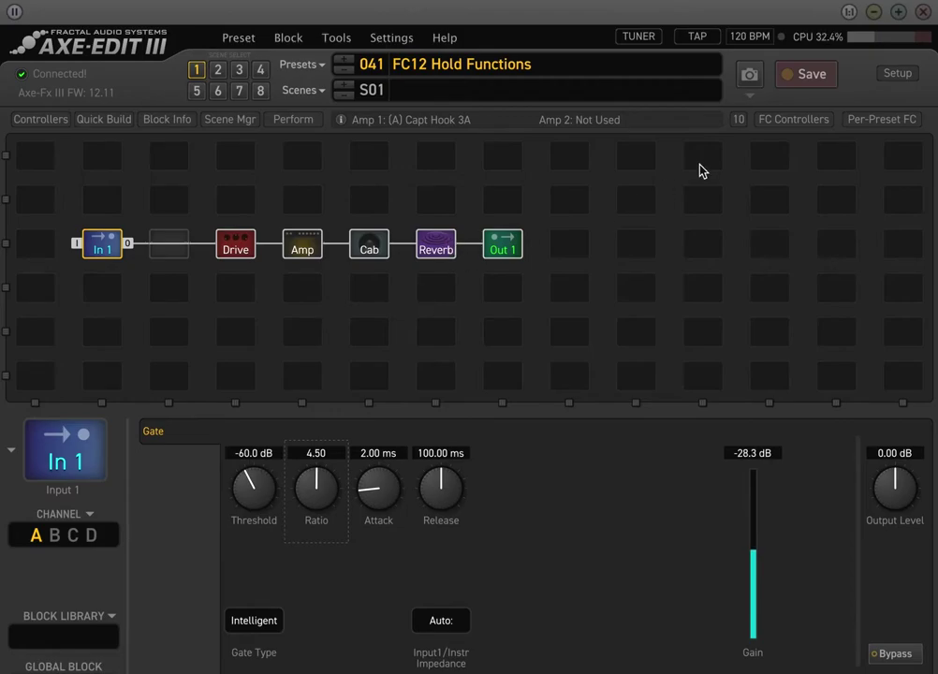
Step: Open the foot controller layouts and assign footswitch 1's tap function in Layout 1 to select Scene 1
{"action": "left_click", "coordinate": [824, 120]}
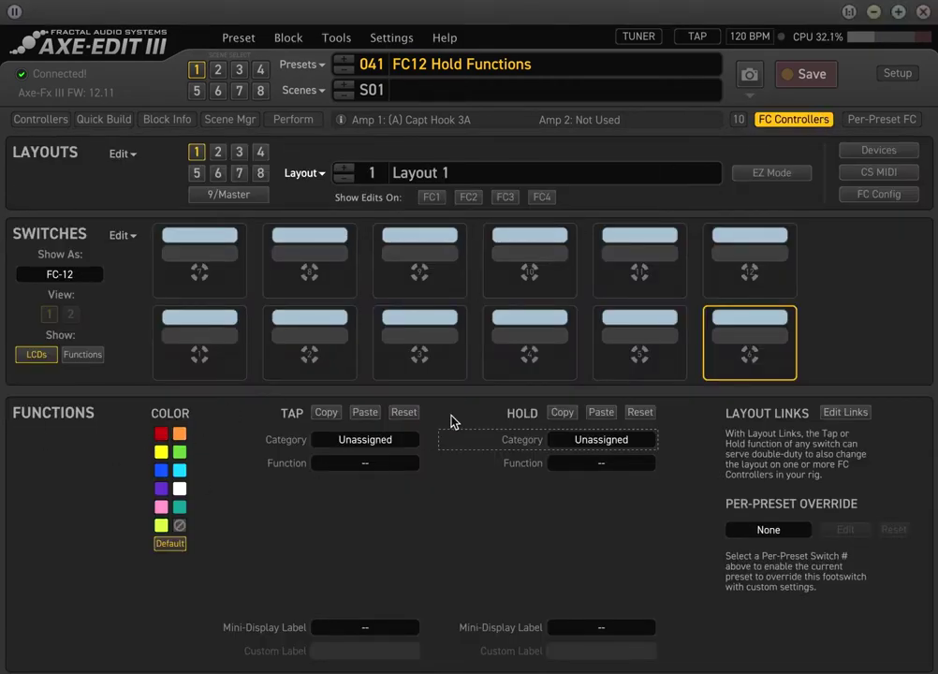
{"action": "left_click", "coordinate": [169, 346]}
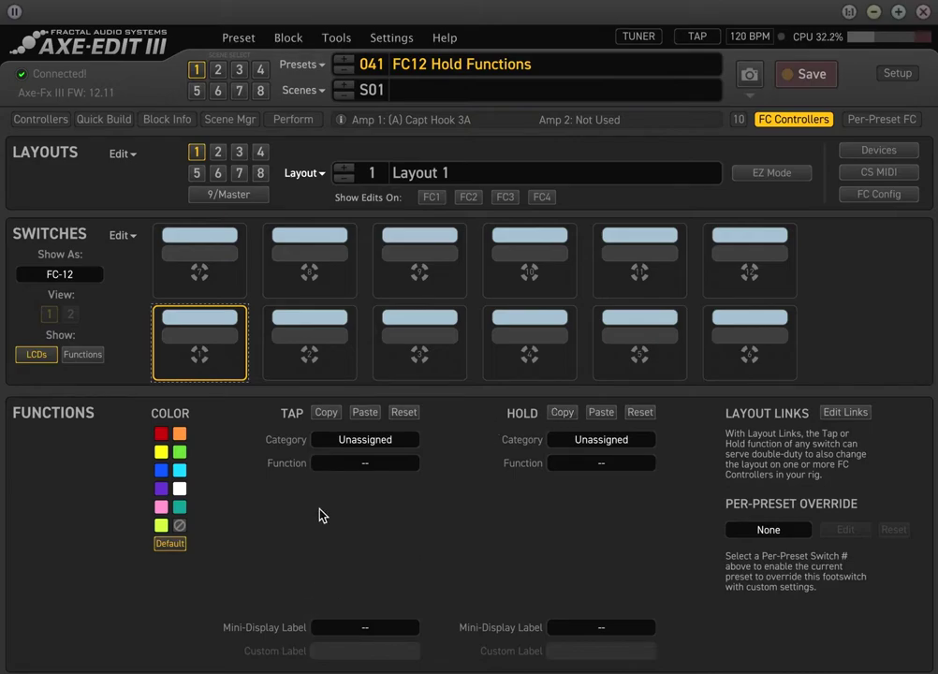
{"action": "left_click", "coordinate": [351, 448]}
{"action": "left_click", "coordinate": [351, 444]}
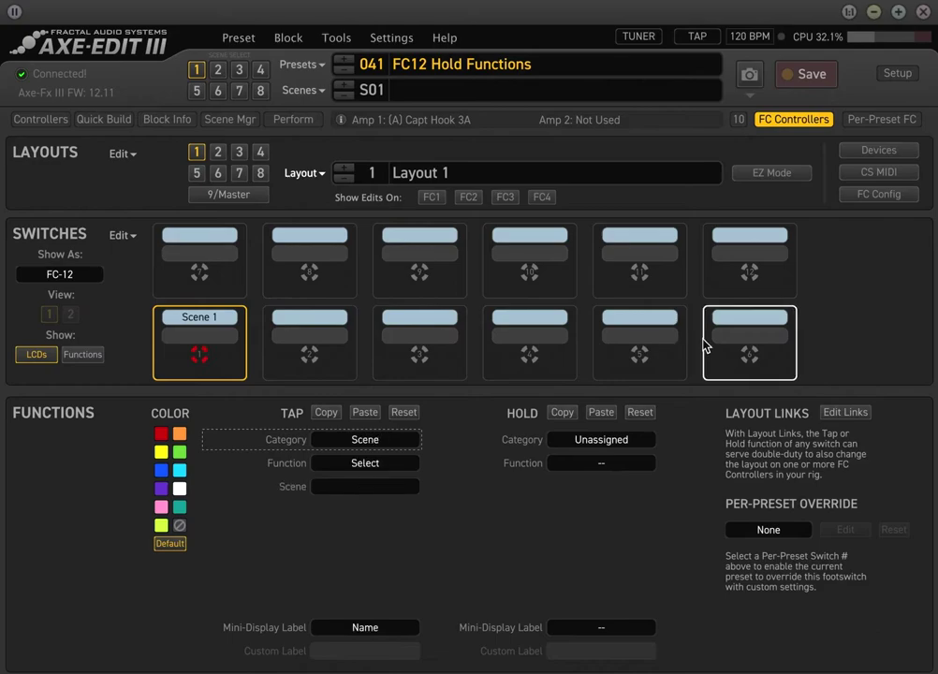
Step: Assign footswitch 2's tap function to the Scene category and have it select scene 2
{"action": "left_click", "coordinate": [293, 313]}
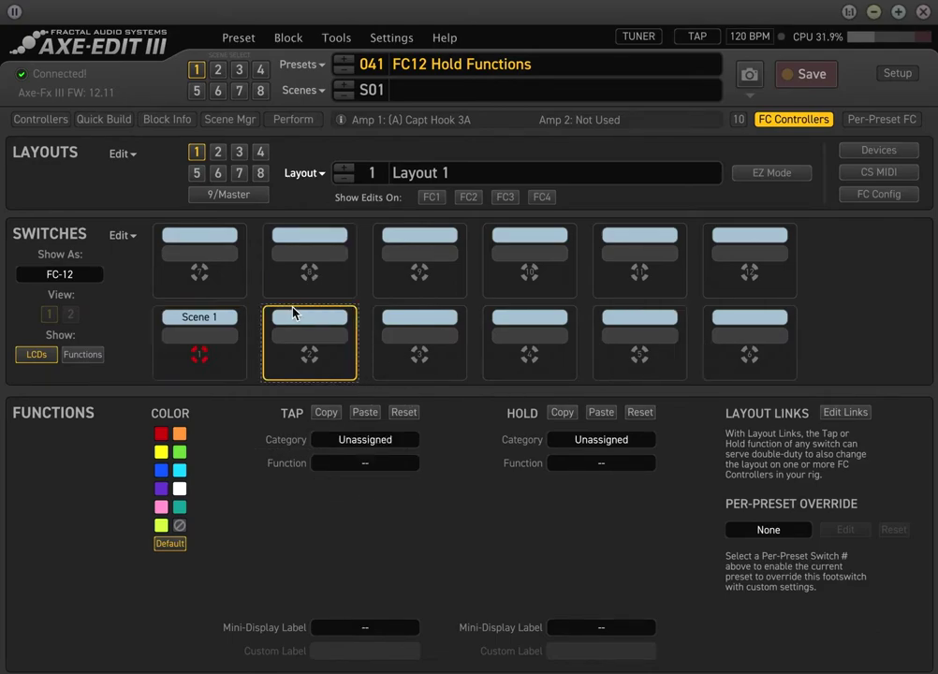
{"action": "left_click", "coordinate": [363, 440]}
{"action": "left_click", "coordinate": [365, 503]}
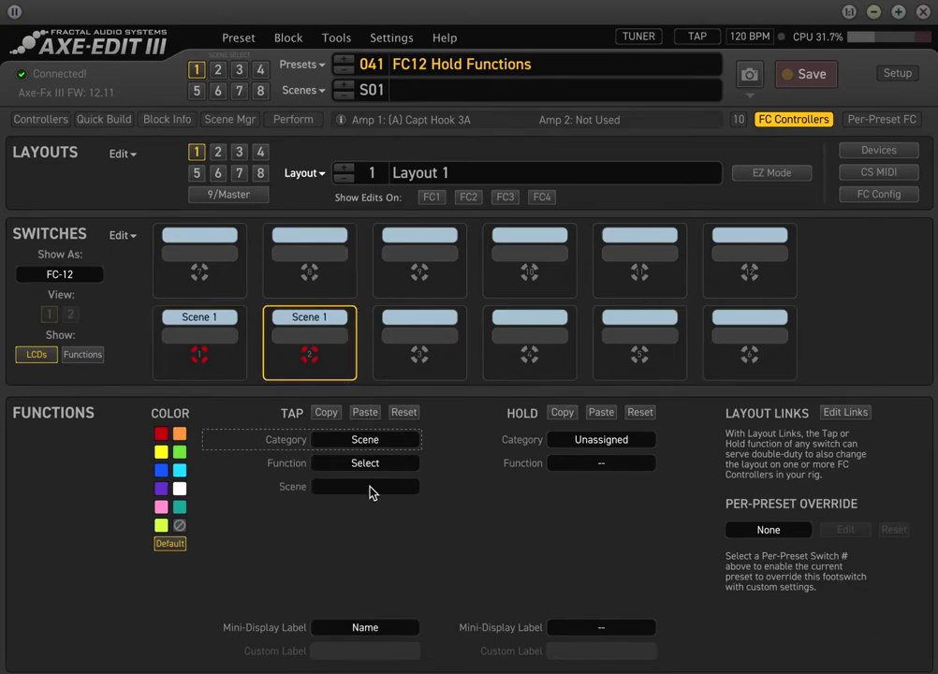
{"action": "left_click", "coordinate": [380, 497]}
{"action": "left_click", "coordinate": [323, 404]}
Step: Assign footswitch 3's tap function to the Scene category and have it select scene 3
{"action": "left_click", "coordinate": [417, 337]}
{"action": "left_click", "coordinate": [374, 440]}
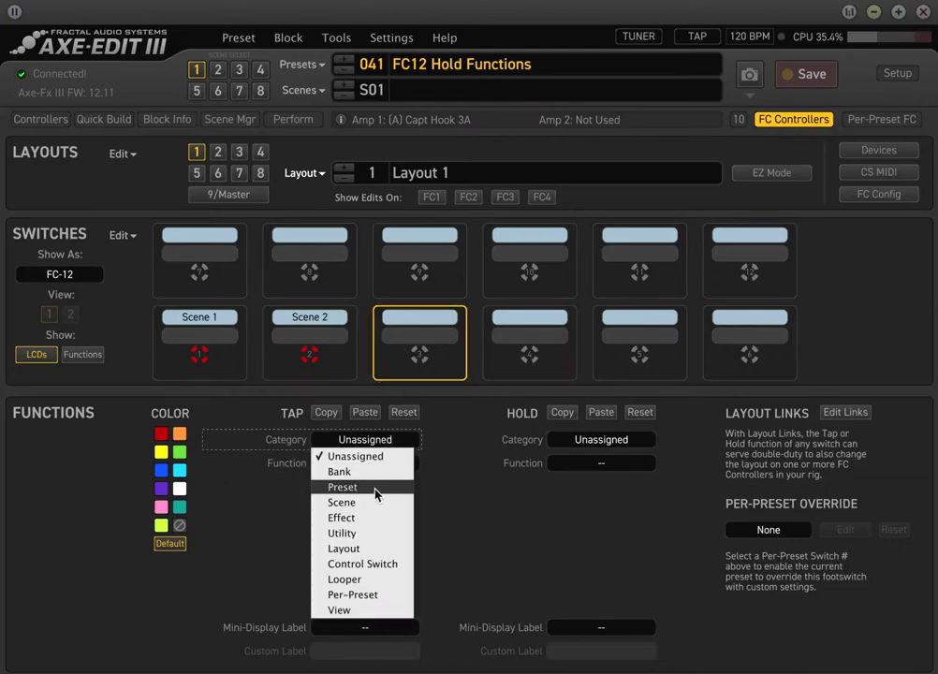
{"action": "left_click", "coordinate": [365, 504]}
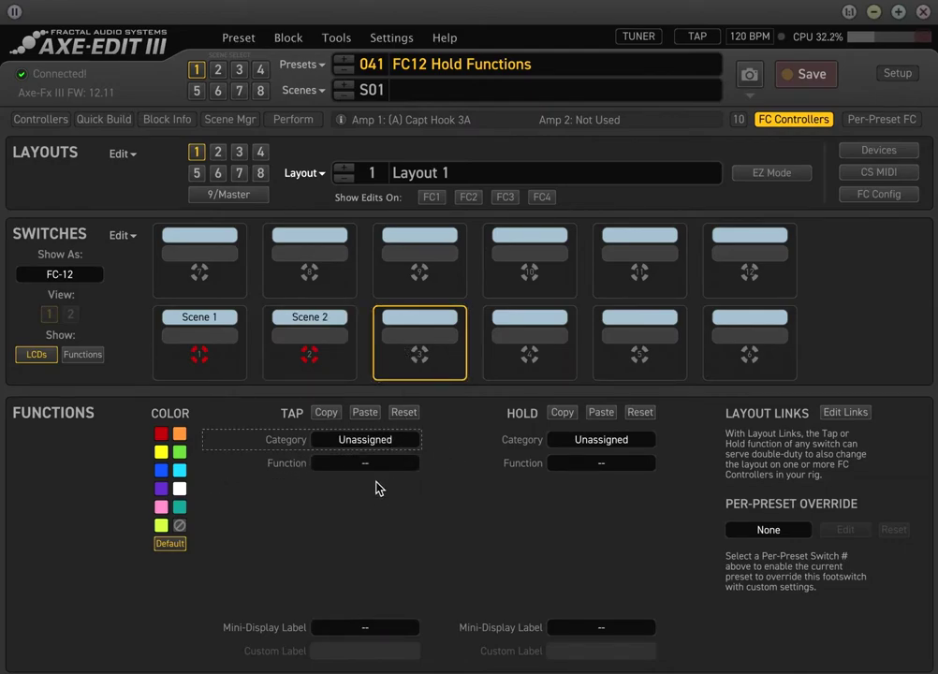
{"action": "left_click", "coordinate": [379, 484]}
{"action": "left_click", "coordinate": [329, 540]}
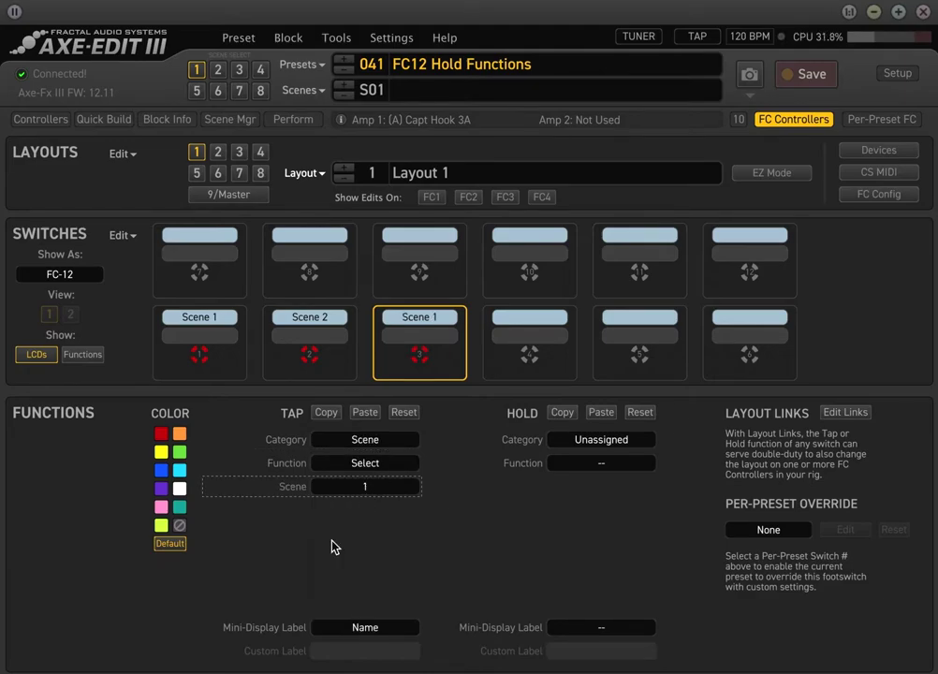
Step: Assign footswitch 4's tap function to the Scene category and have it select scene 4
{"action": "left_click", "coordinate": [544, 357]}
{"action": "left_click", "coordinate": [380, 440]}
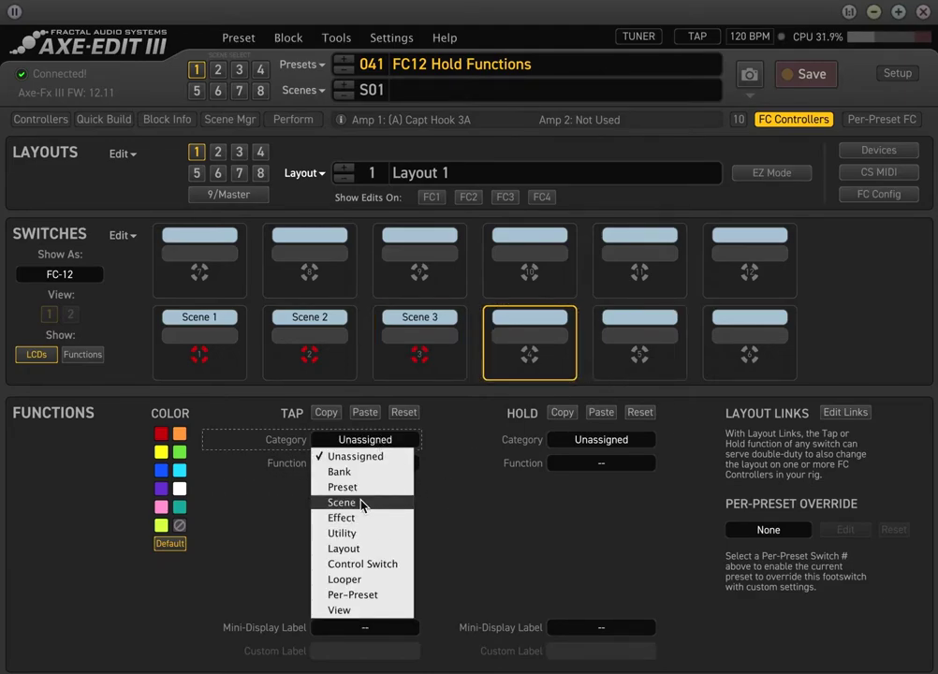
{"action": "left_click", "coordinate": [408, 468]}
{"action": "left_click", "coordinate": [367, 489]}
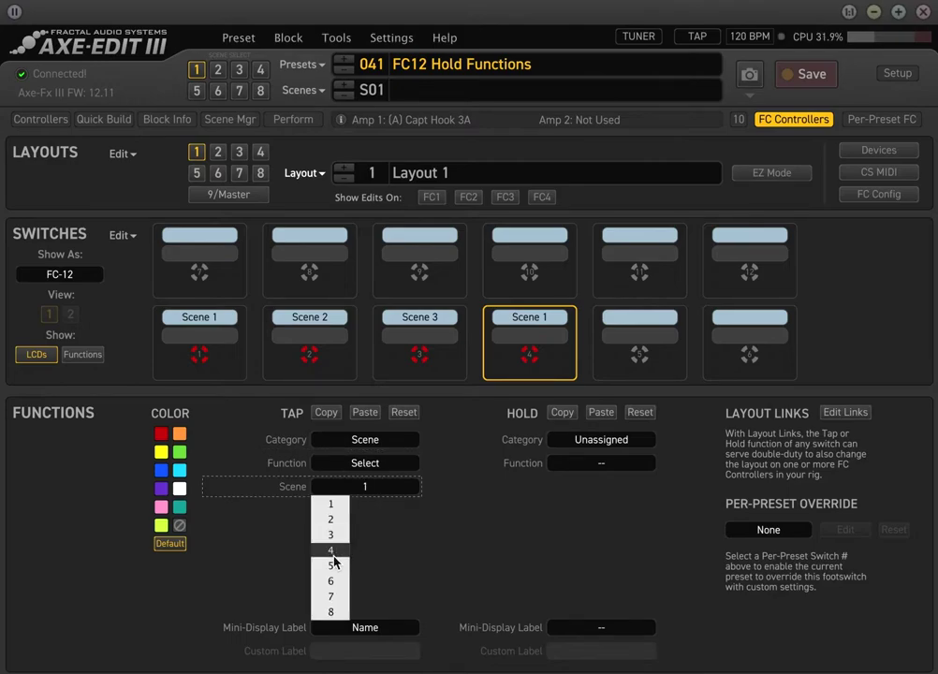
{"action": "left_click", "coordinate": [327, 508]}
Step: Assign footswitch 5's tap function to the Scene category and have it select scene 5
{"action": "left_click", "coordinate": [640, 358]}
{"action": "left_click", "coordinate": [375, 440]}
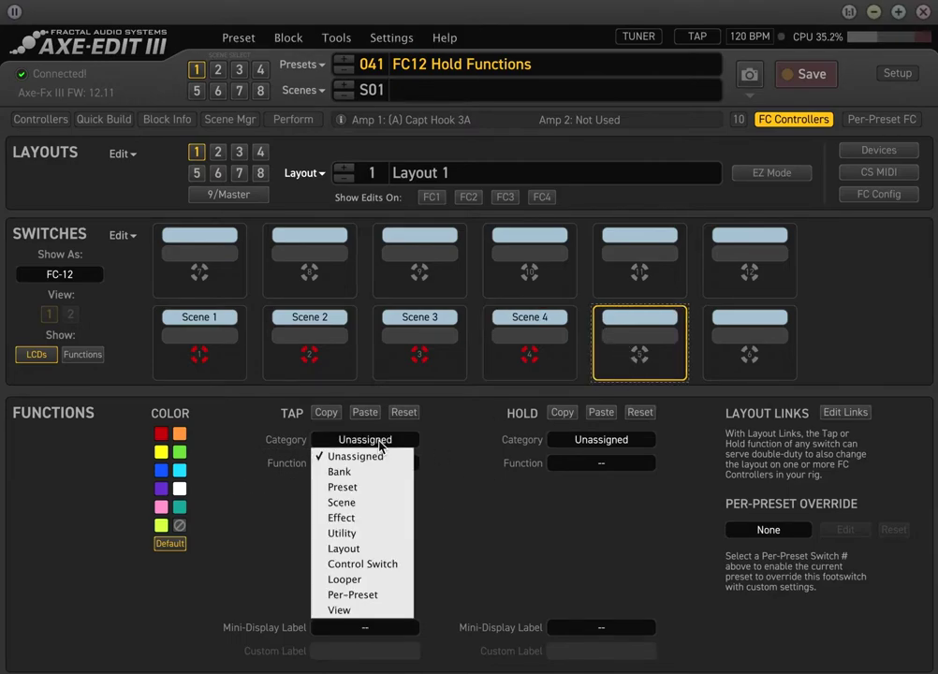
{"action": "left_click", "coordinate": [361, 510]}
{"action": "left_click", "coordinate": [375, 486]}
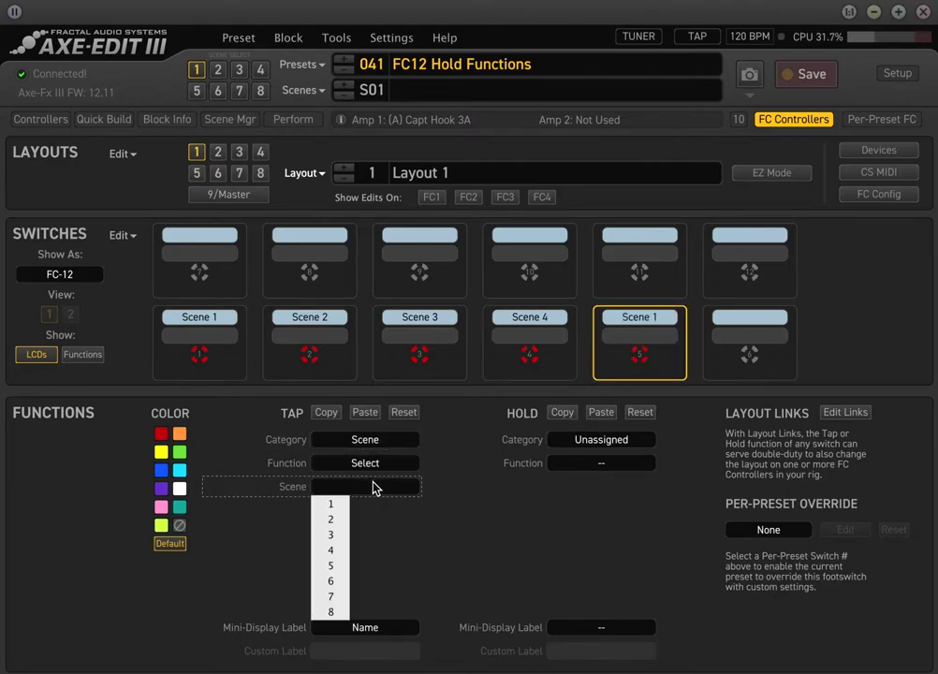
{"action": "left_click", "coordinate": [335, 566]}
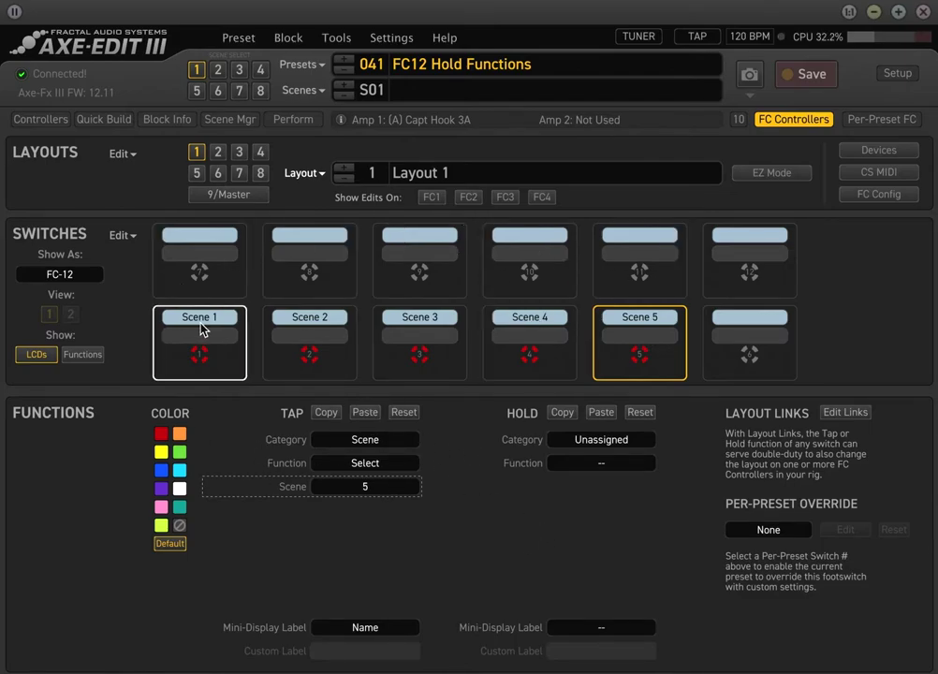
Step: Name the current scene S01 "This is Scene 1"
{"action": "left_click", "coordinate": [504, 94]}
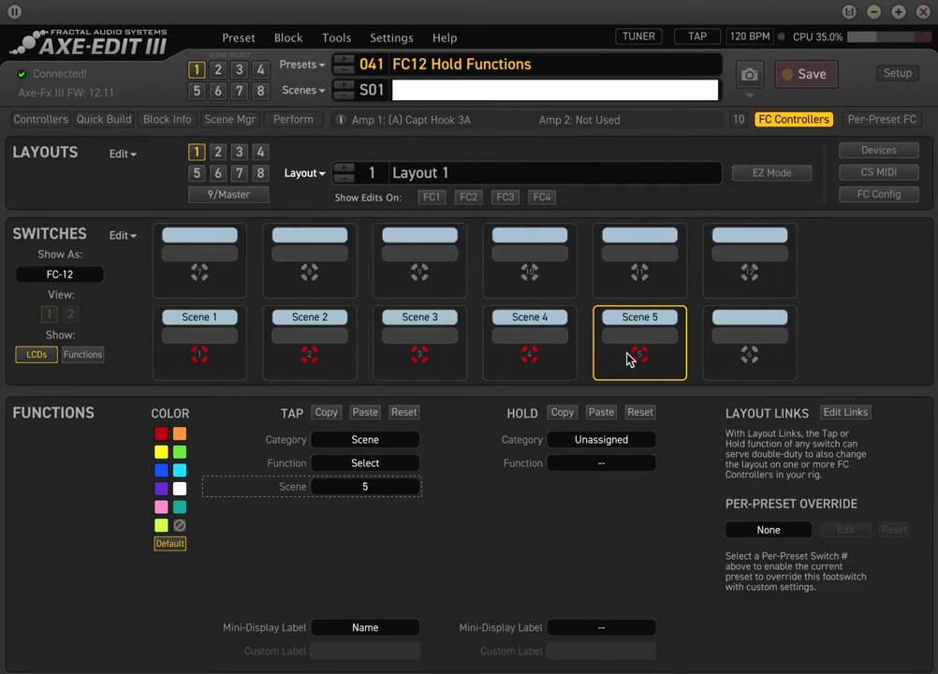
{"action": "type", "text": "This is Scene 1"}
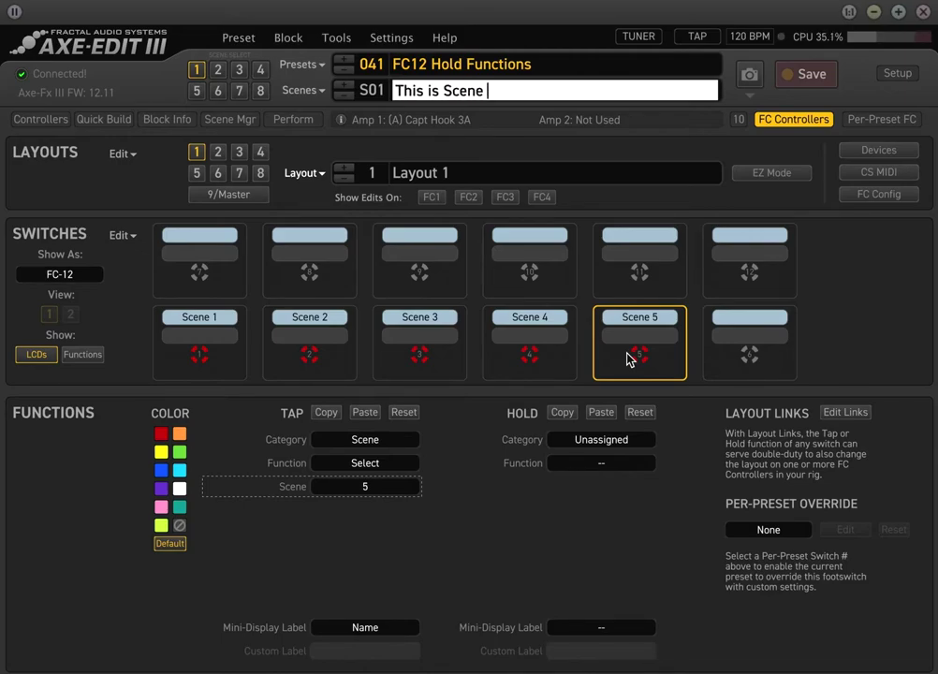
{"action": "key", "text": "Return"}
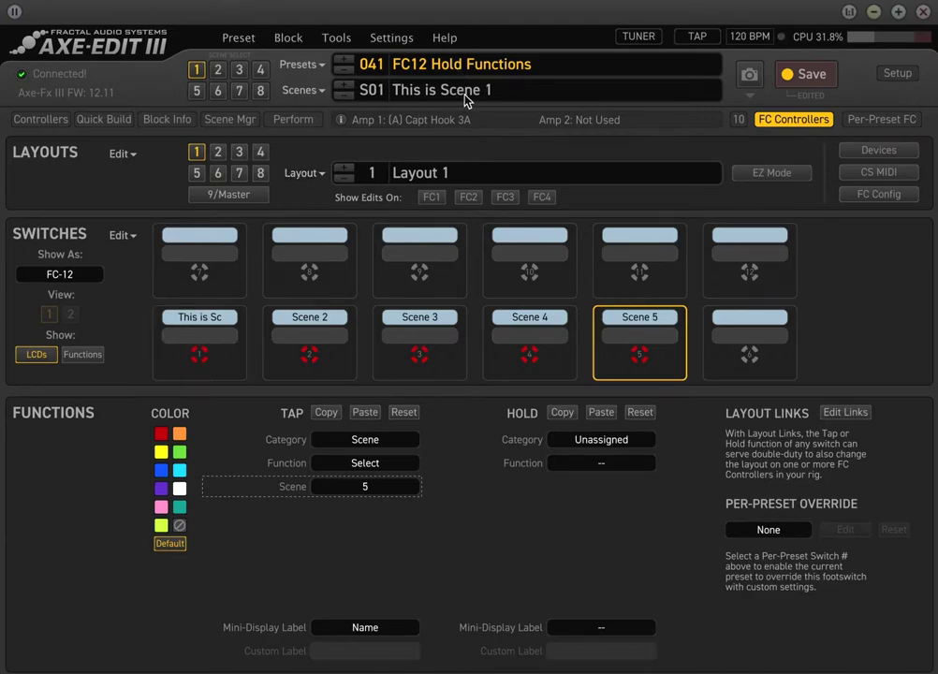
Step: Replace the name of scene S01 with "Clean"
{"action": "left_click", "coordinate": [458, 91]}
{"action": "key", "text": "BackSpace"}
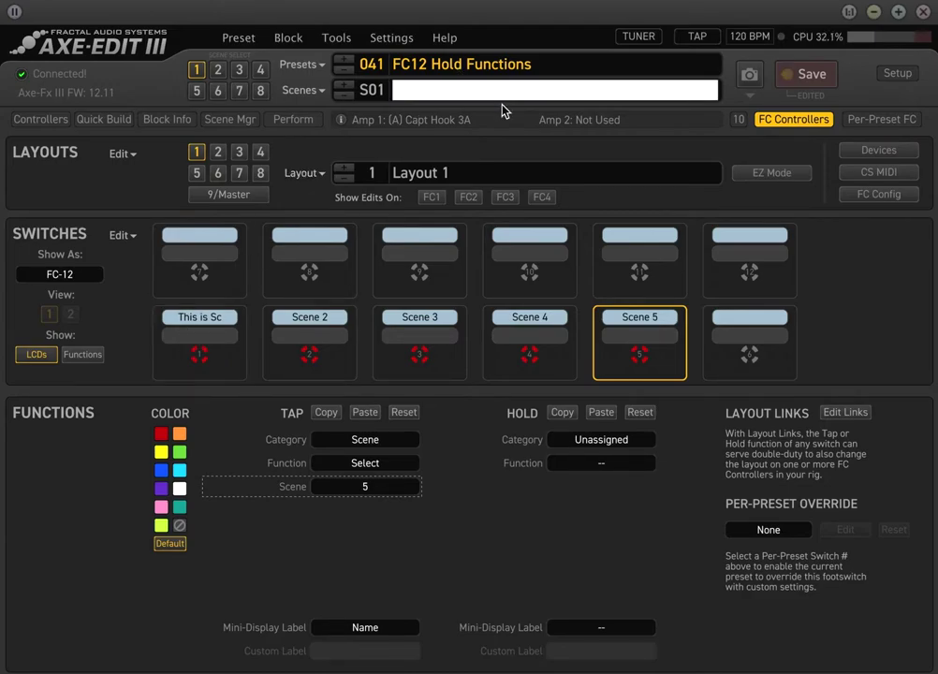
{"action": "type", "text": "Clean"}
{"action": "key", "text": "Return"}
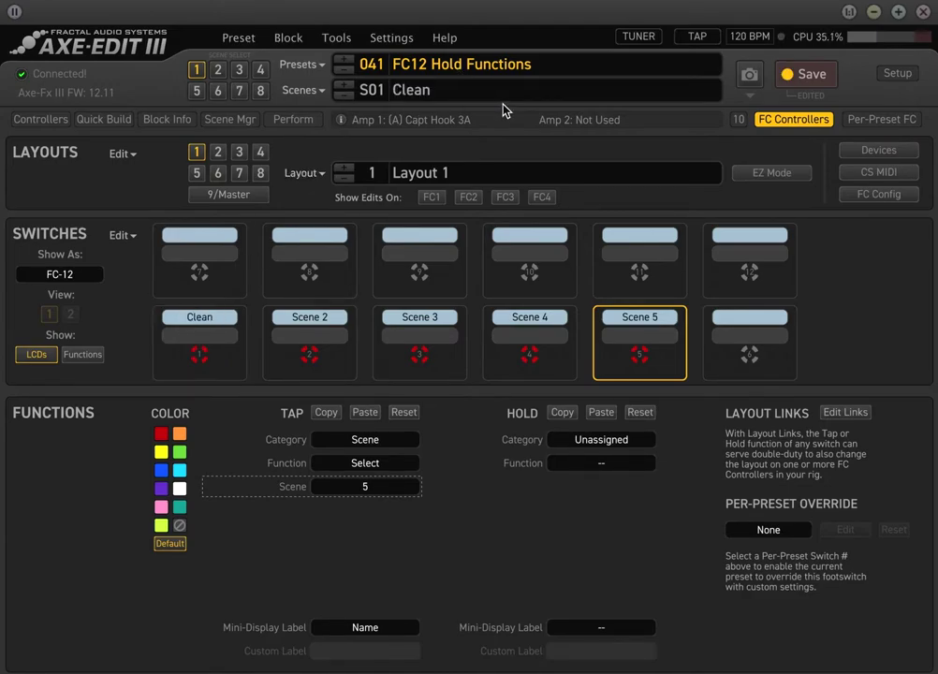
Step: Clear the name of scene S01 so that it is blank
{"action": "left_click", "coordinate": [477, 89]}
{"action": "key", "text": "BackSpace"}
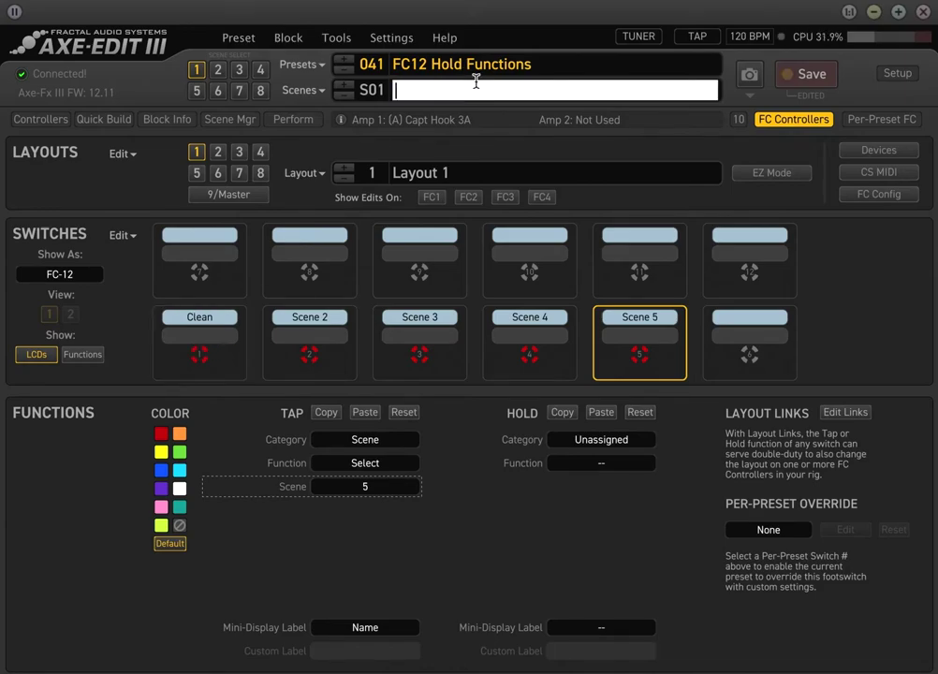
{"action": "key", "text": "Return"}
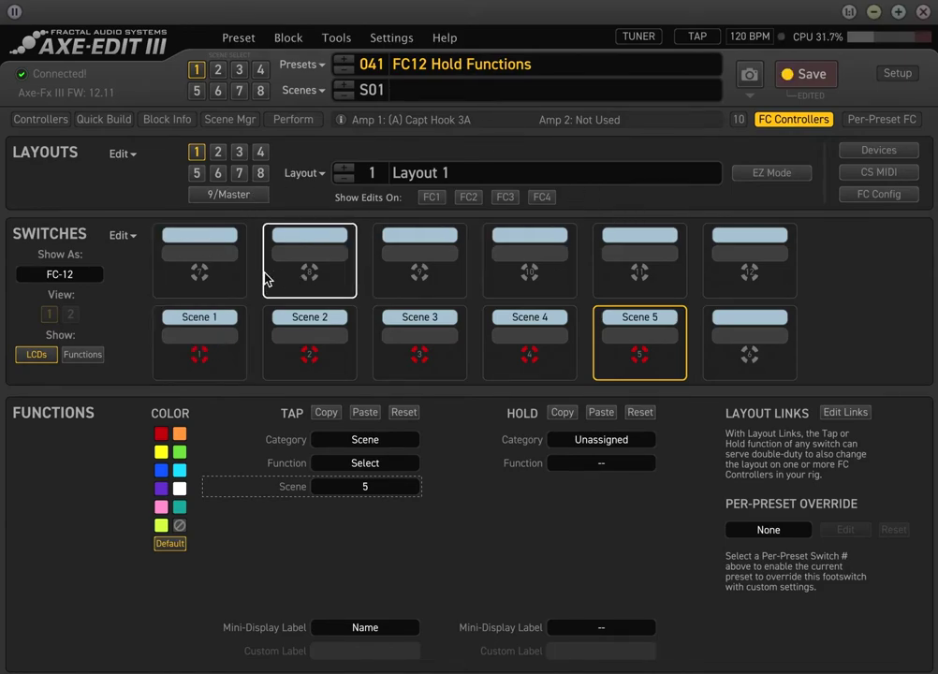
Step: Assign footswitch 7's tap function to the Effect category with the Bypass function for Drive 1
{"action": "left_click", "coordinate": [210, 274]}
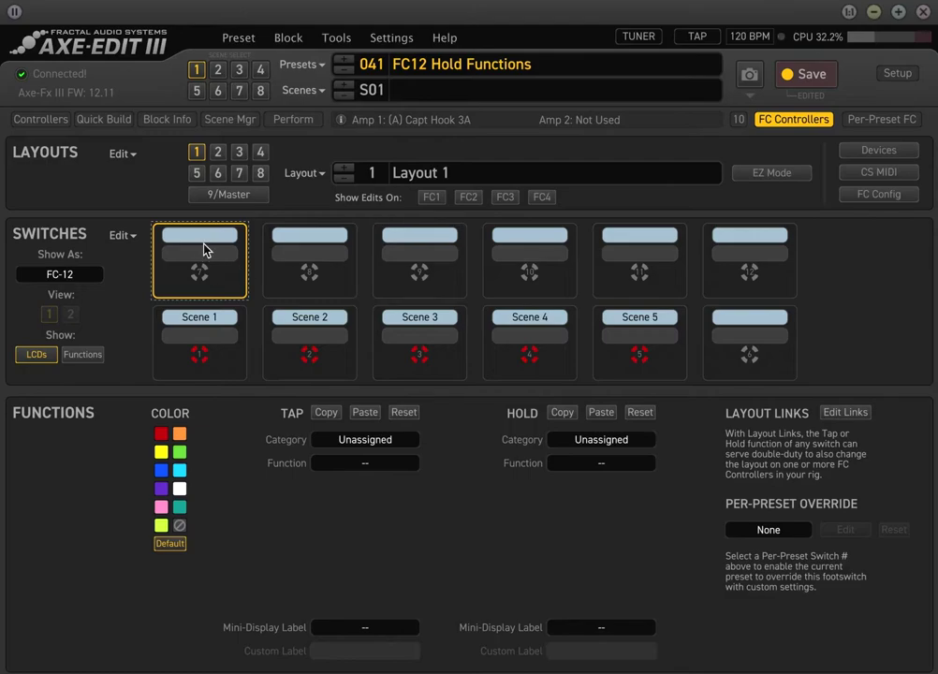
{"action": "left_click", "coordinate": [795, 119]}
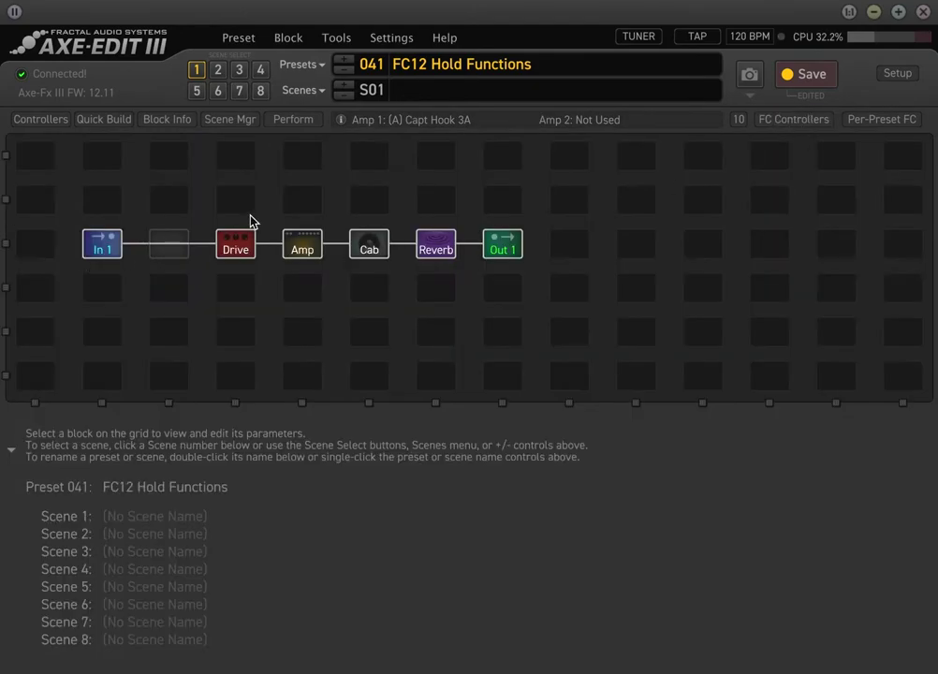
{"action": "left_click", "coordinate": [794, 120]}
{"action": "left_click", "coordinate": [363, 439]}
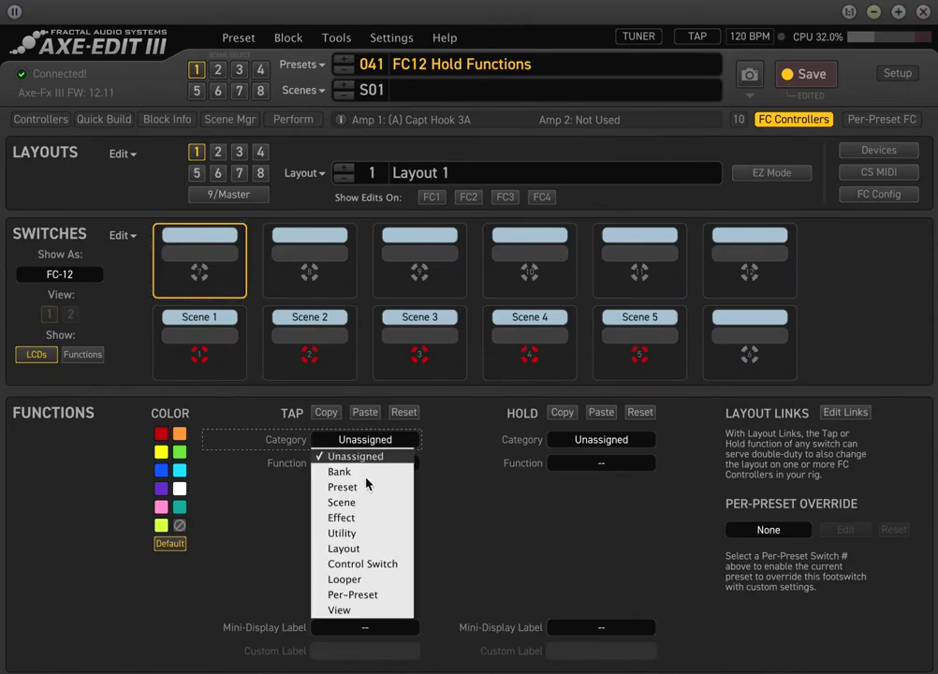
{"action": "left_click", "coordinate": [365, 520]}
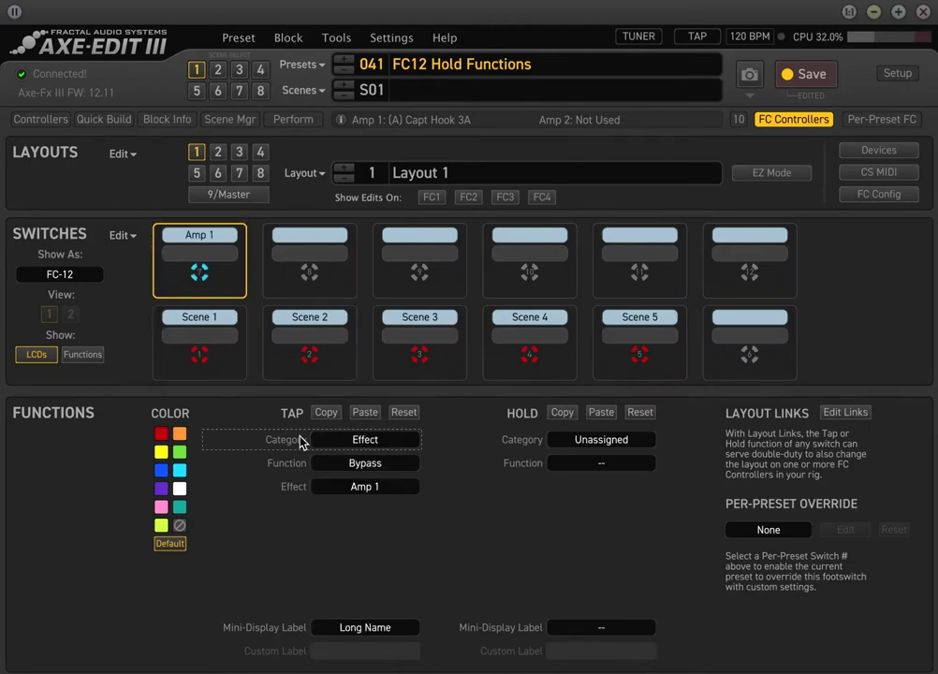
{"action": "left_click", "coordinate": [370, 487]}
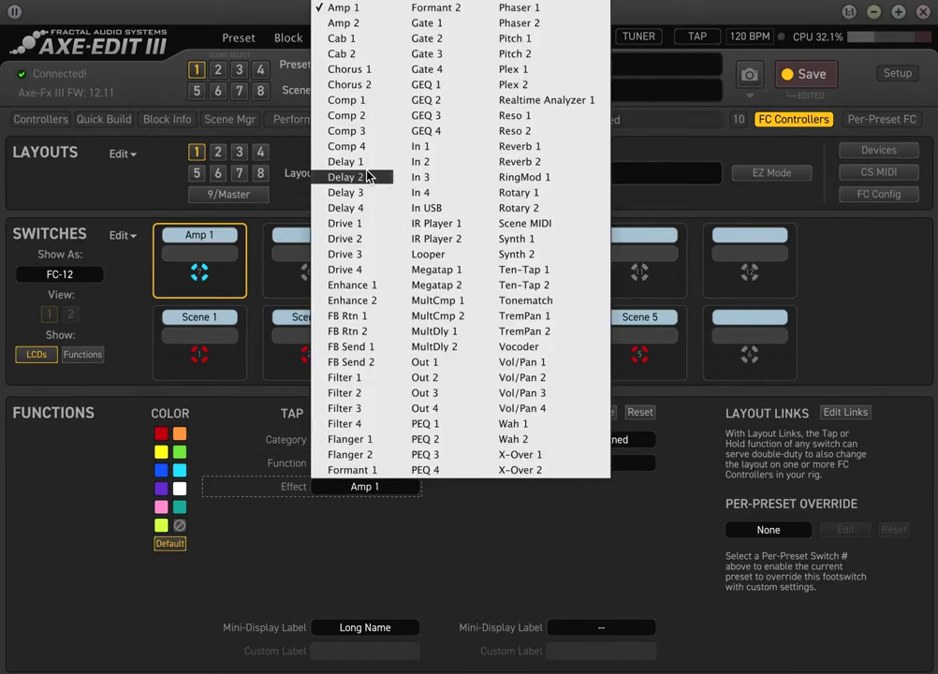
{"action": "left_click", "coordinate": [344, 223]}
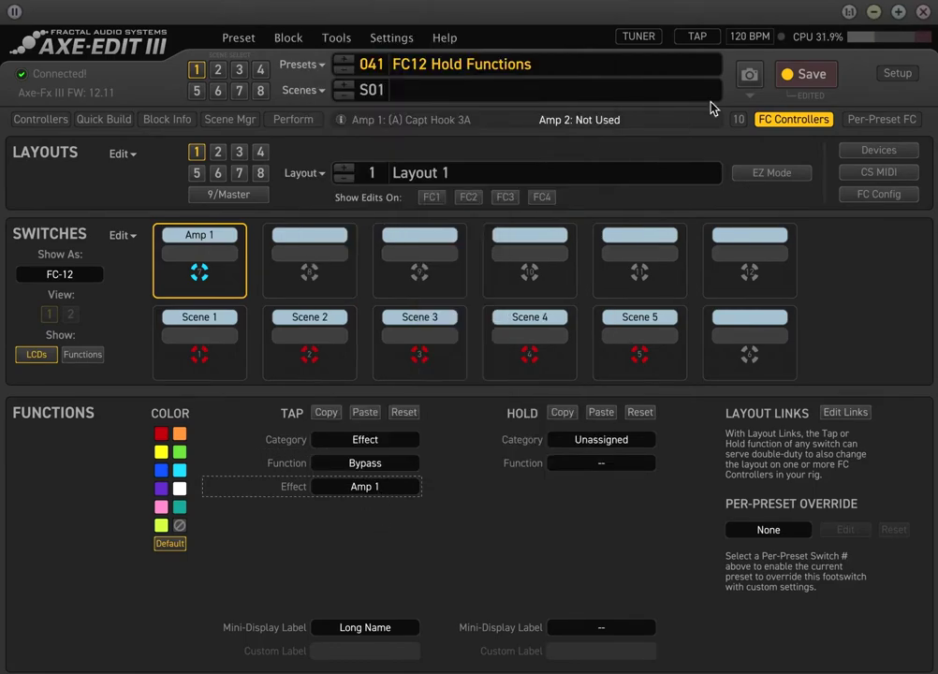
Step: Check the Drive block on the grid, return to the foot controller layouts and save the preset
{"action": "left_click", "coordinate": [799, 122]}
{"action": "left_click", "coordinate": [243, 254]}
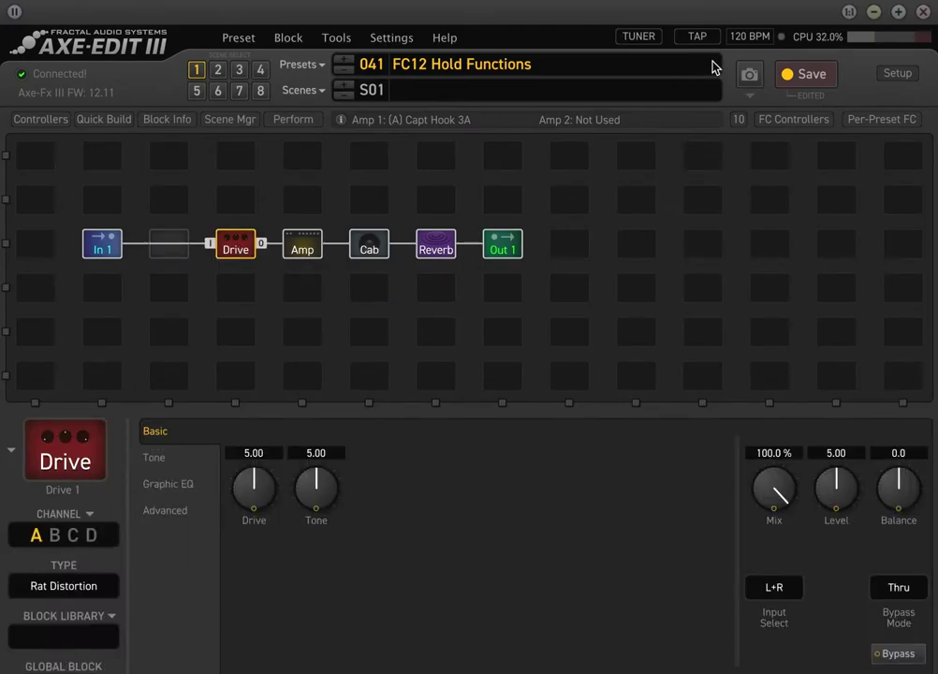
{"action": "left_click", "coordinate": [782, 120]}
{"action": "left_click", "coordinate": [802, 76]}
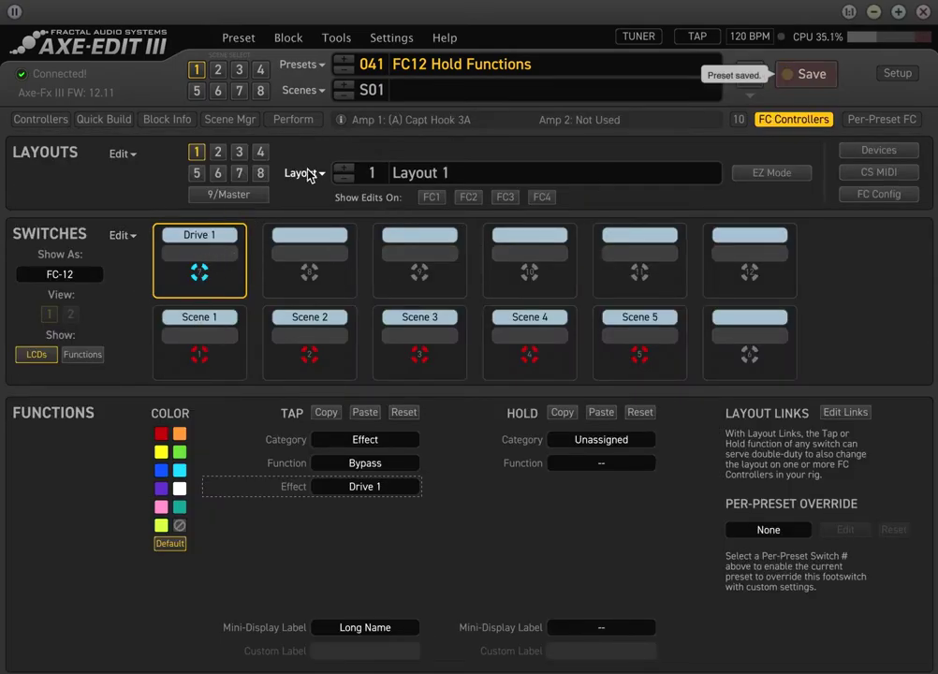
Step: Bypass the Drive block on the preset grid and save the preset
{"action": "left_click", "coordinate": [786, 120]}
{"action": "left_click", "coordinate": [225, 249]}
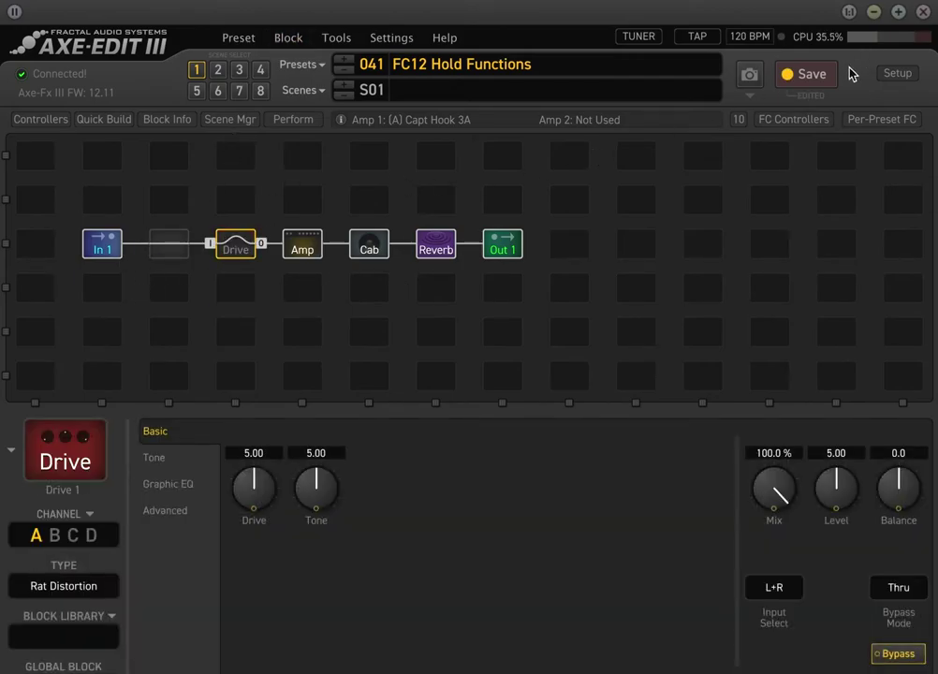
{"action": "left_click", "coordinate": [810, 80]}
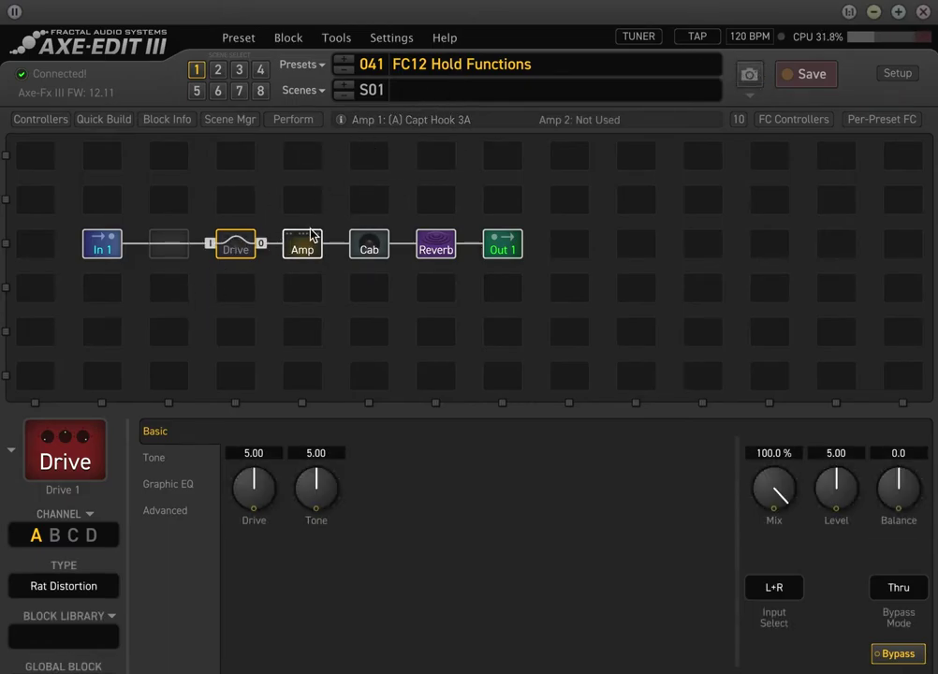
Step: Compare footswitch 7's Drive 1 assignment with the Drive block's bypass state on the grid
{"action": "left_click", "coordinate": [781, 119]}
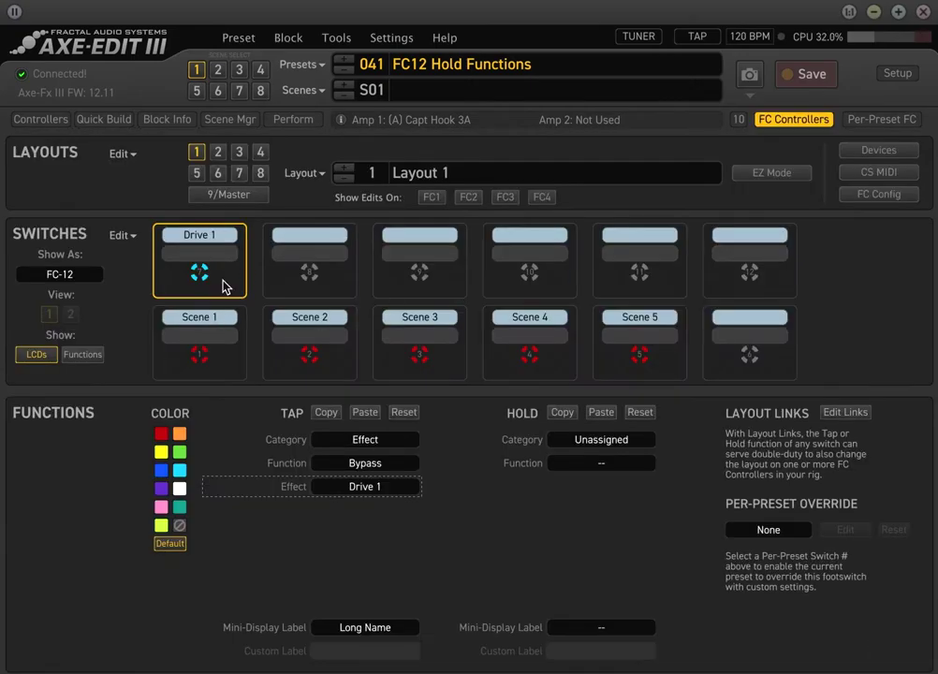
{"action": "left_click", "coordinate": [784, 122]}
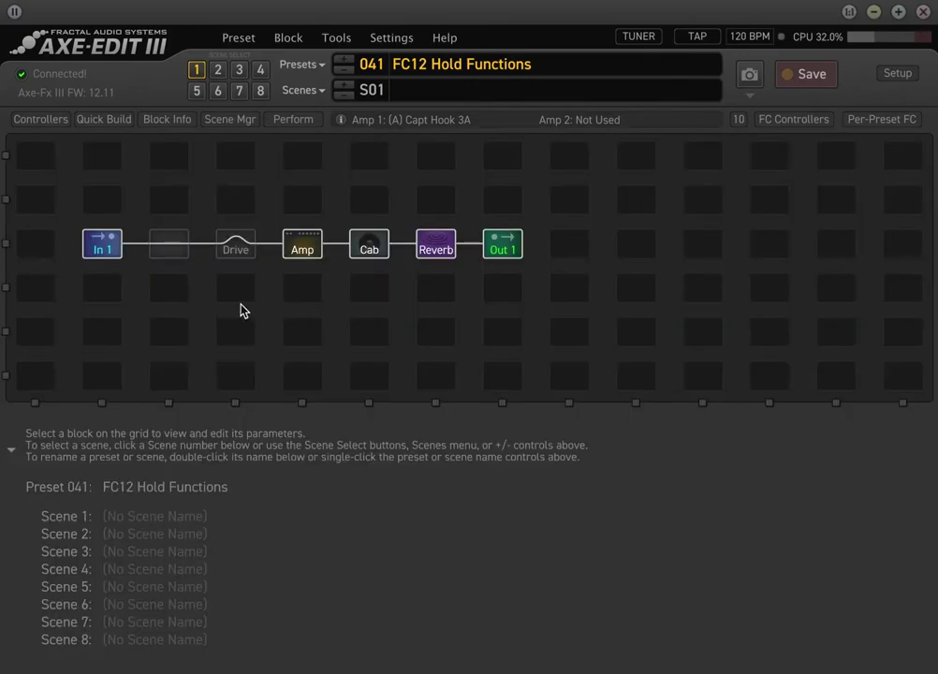
{"action": "left_click", "coordinate": [247, 254]}
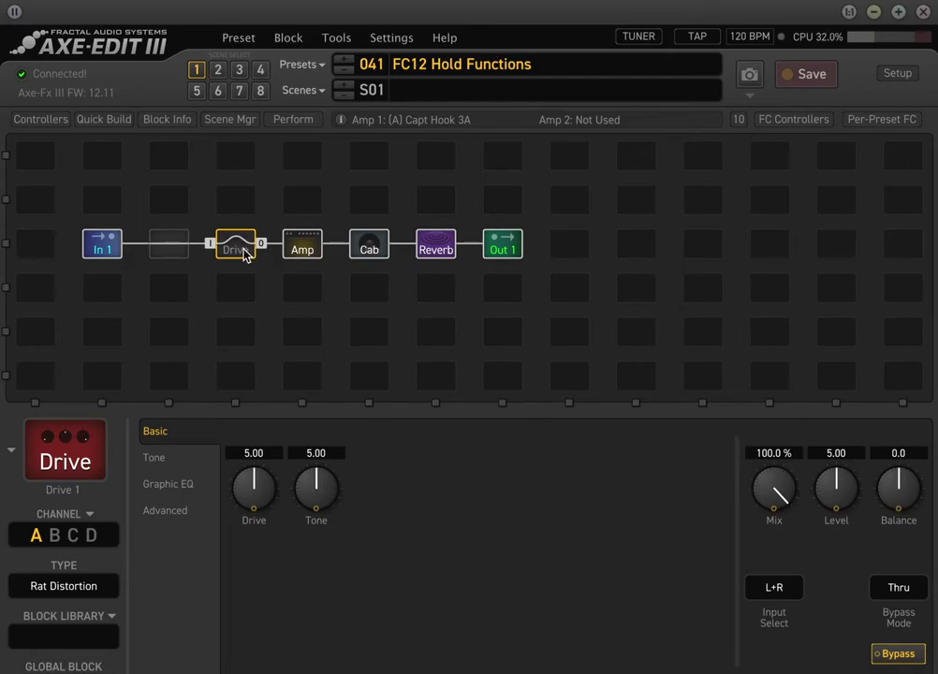
{"action": "left_click", "coordinate": [776, 125]}
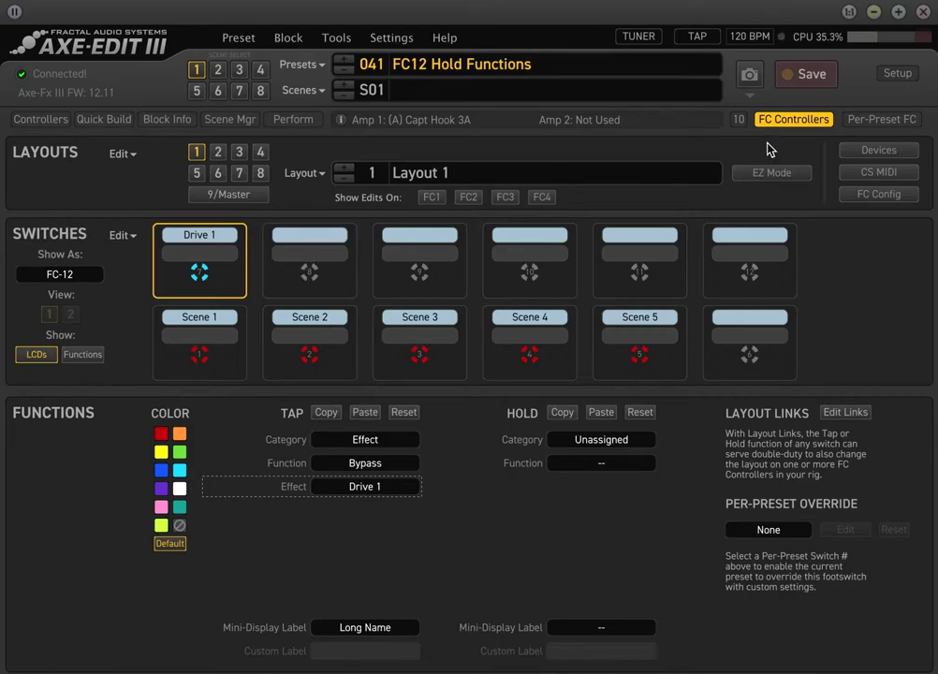
Step: Move the Drive block on the grid into the shunt position directly after In 1
{"action": "left_click", "coordinate": [789, 121]}
{"action": "left_click_drag", "start_coordinate": [241, 253], "coordinate": [171, 259]}
Step: Insert a Drive 2 block into the shunt position between the existing Drive block and the Amp block
{"action": "left_click", "coordinate": [239, 255]}
{"action": "right_click", "coordinate": [241, 247]}
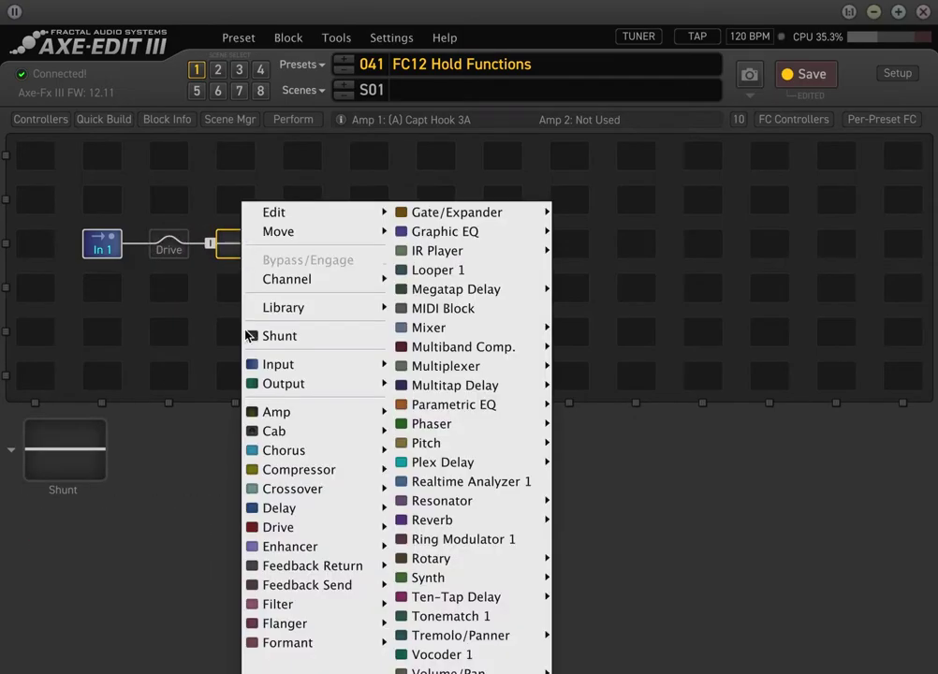
{"action": "mouse_move", "coordinate": [326, 531]}
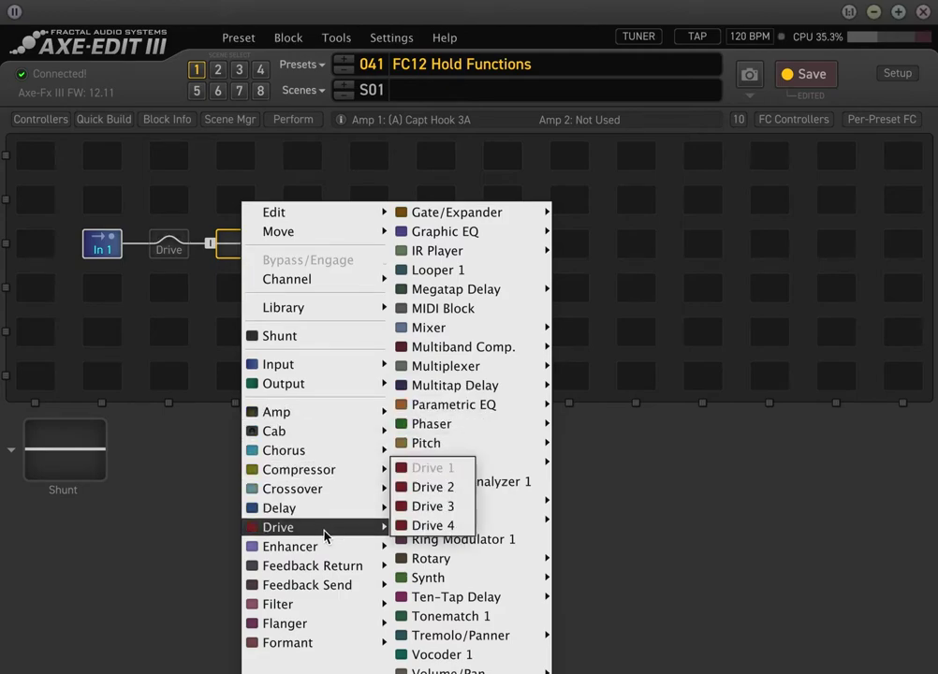
{"action": "left_click", "coordinate": [447, 506]}
Step: Assign footswitch 8's tap function to category Effect, function Bypass and effect Drive 2
{"action": "left_click", "coordinate": [795, 118]}
{"action": "left_click", "coordinate": [310, 257]}
{"action": "right_click", "coordinate": [310, 254]}
{"action": "left_click", "coordinate": [332, 300]}
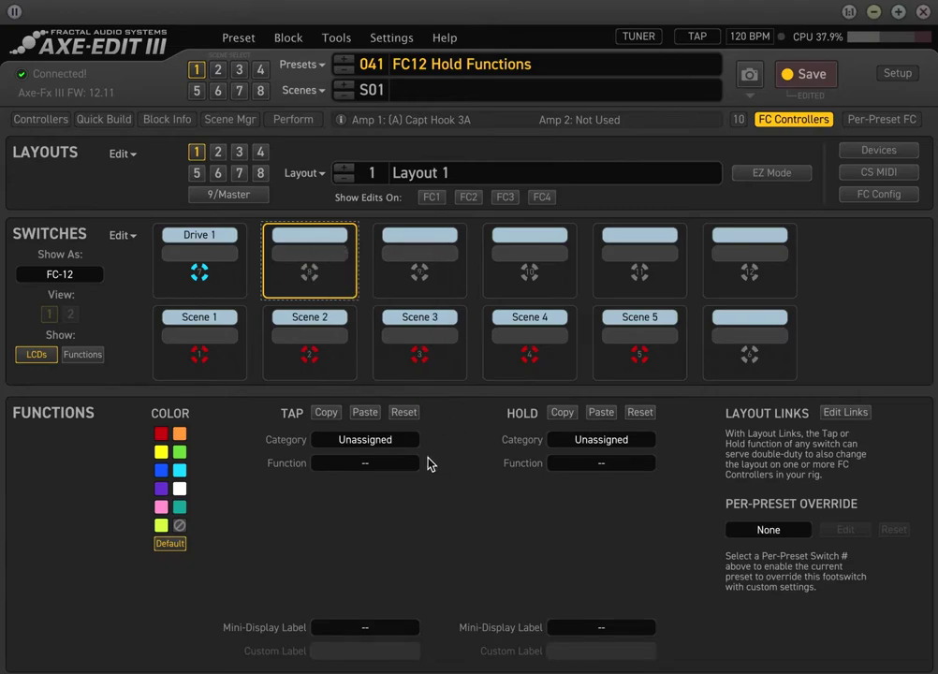
{"action": "left_click", "coordinate": [365, 439]}
{"action": "left_click", "coordinate": [436, 466]}
{"action": "left_click", "coordinate": [372, 462]}
{"action": "left_click", "coordinate": [375, 479]}
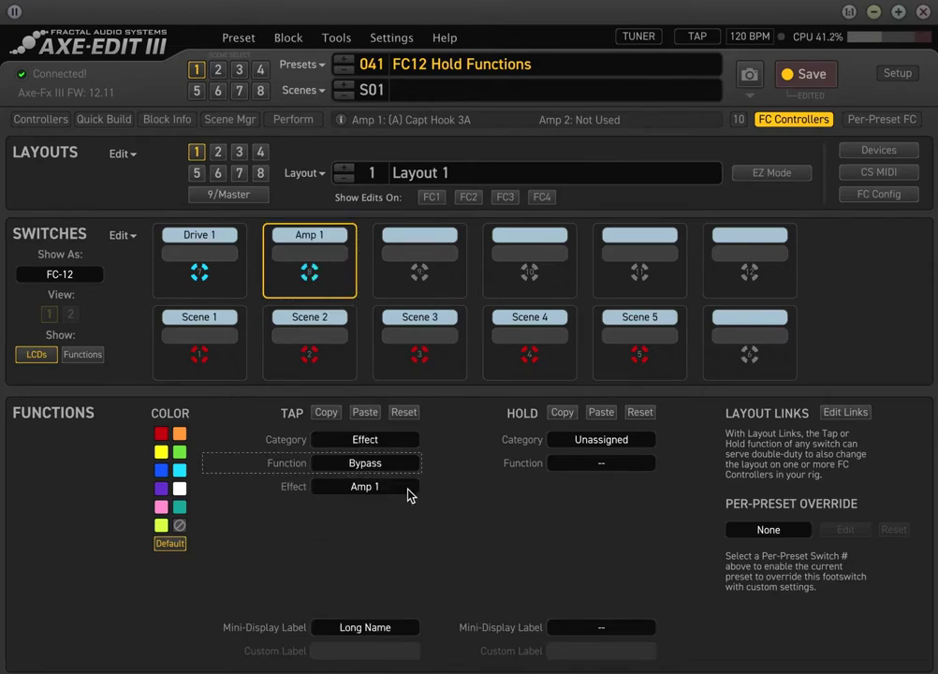
{"action": "left_click", "coordinate": [392, 490]}
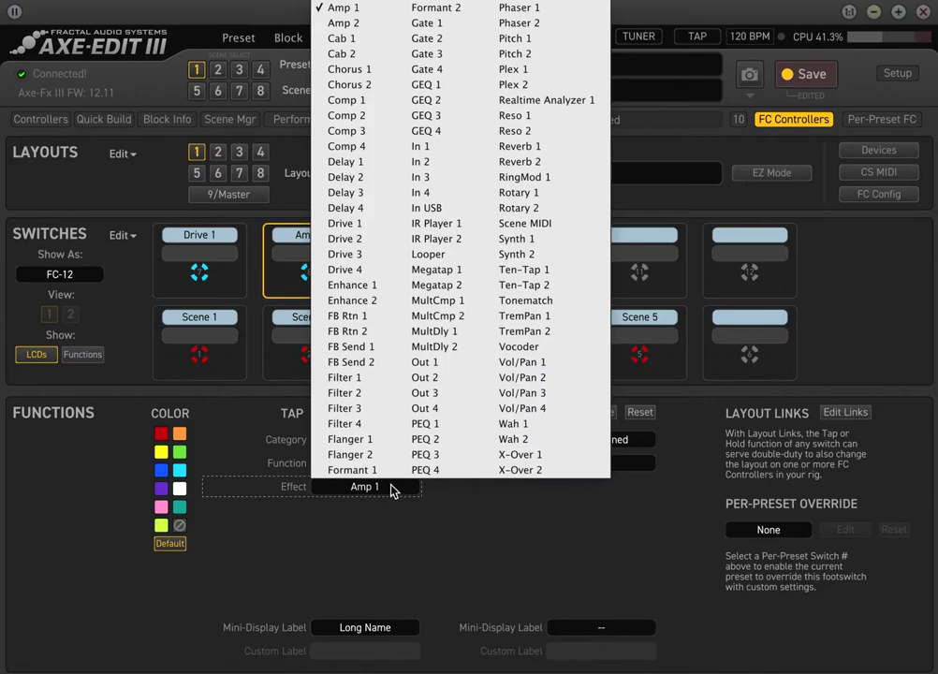
{"action": "left_click", "coordinate": [363, 242]}
Step: Set the Drive 2 block's type to T808 OD, bypass the block and save the preset
{"action": "left_click", "coordinate": [192, 260]}
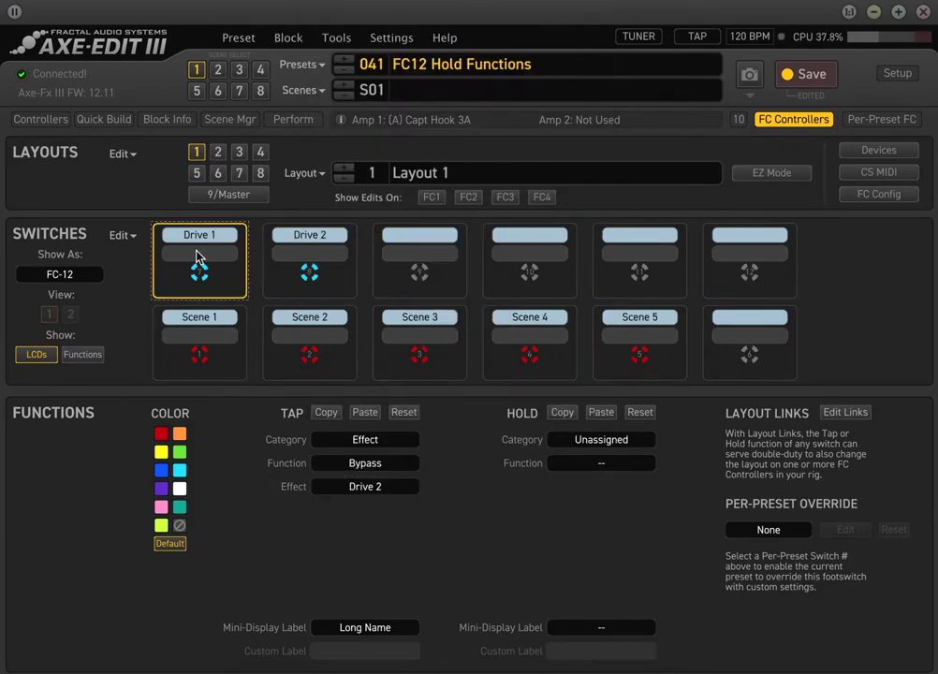
{"action": "key", "text": "Escape"}
{"action": "left_click", "coordinate": [178, 249]}
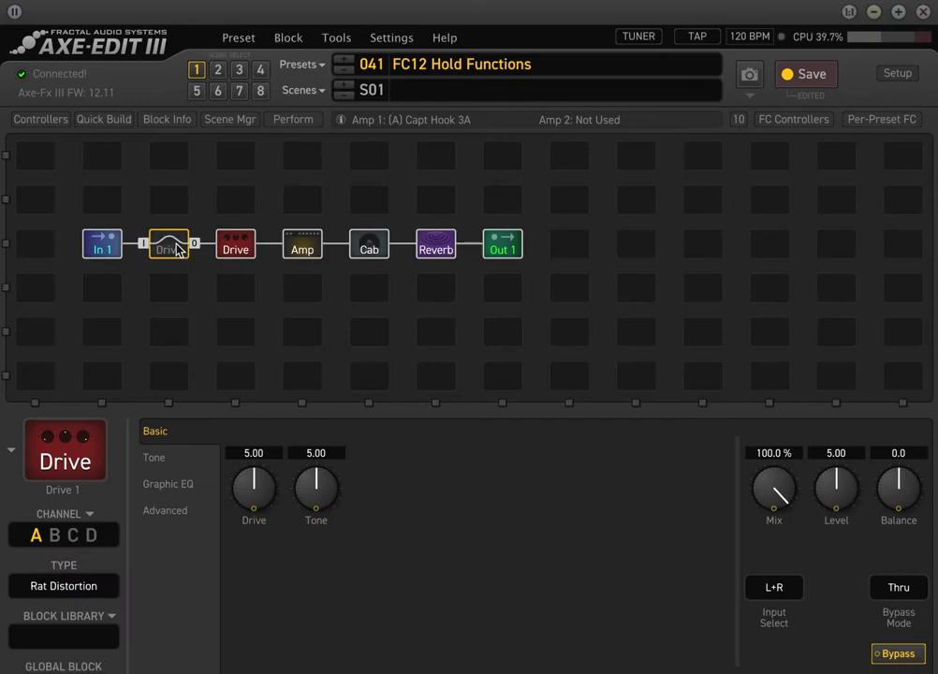
{"action": "key", "text": "Right"}
{"action": "left_click", "coordinate": [72, 588]}
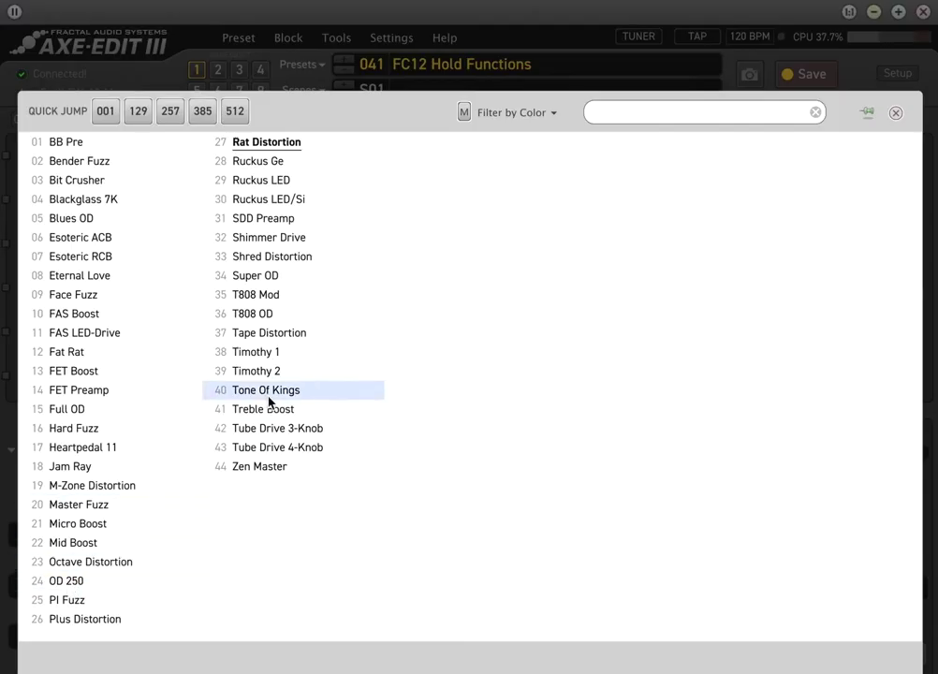
{"action": "left_click", "coordinate": [281, 313]}
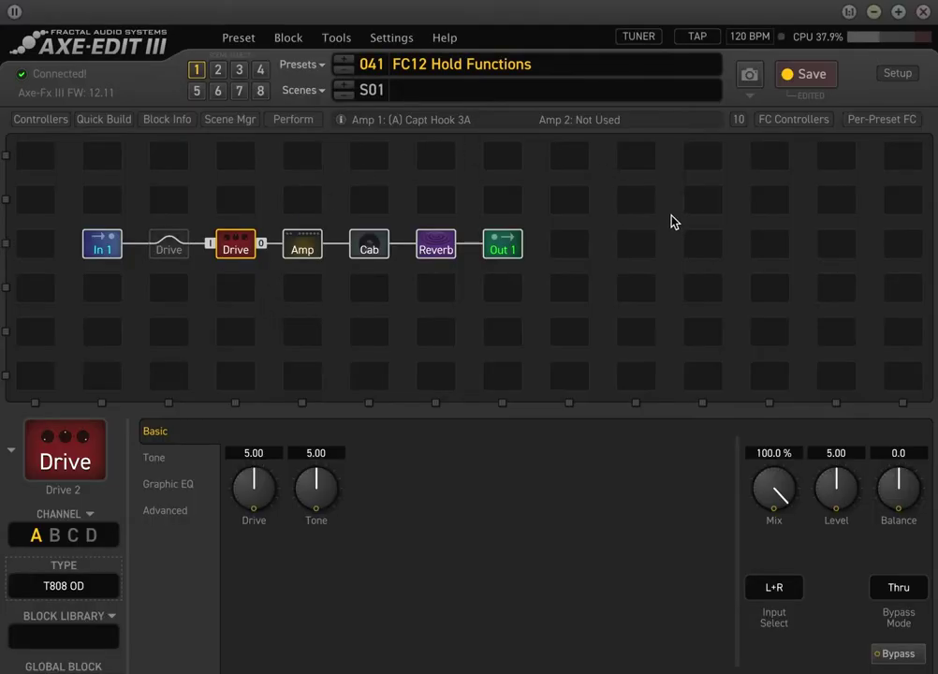
{"action": "left_click", "coordinate": [809, 75]}
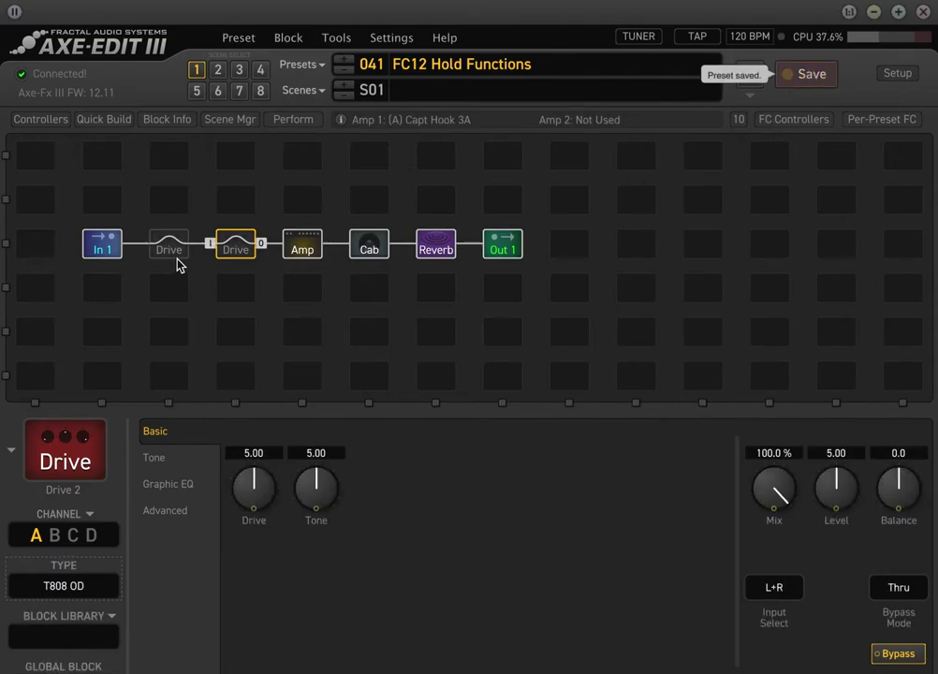
Step: Reset footswitch 8 in Layout 1 to clear its Drive 2 assignment, leaving footswitch 7 selected
{"action": "left_click", "coordinate": [782, 120]}
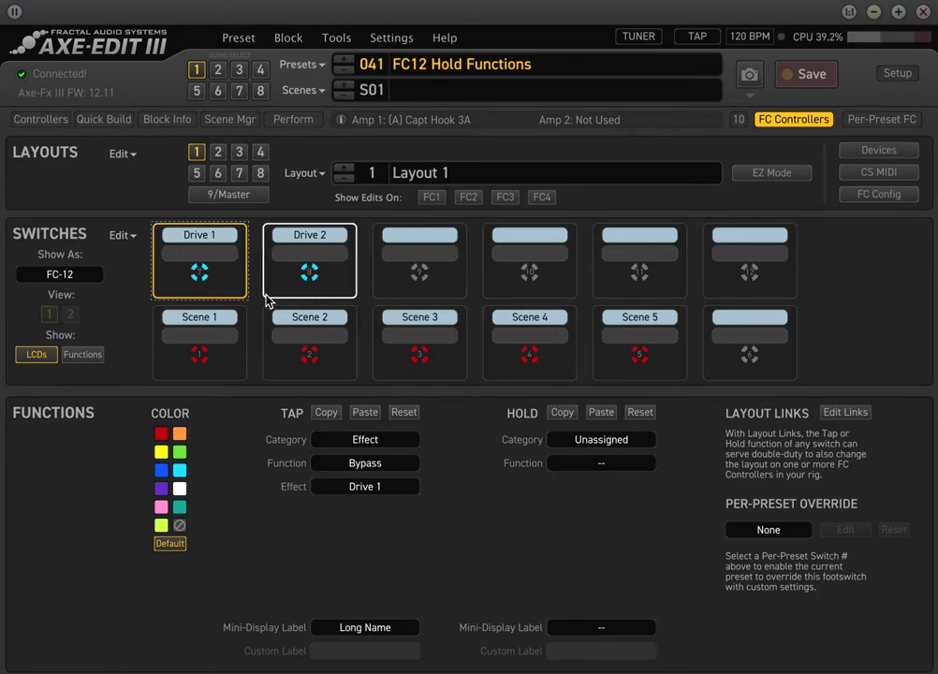
{"action": "left_click", "coordinate": [308, 273]}
{"action": "right_click", "coordinate": [328, 251]}
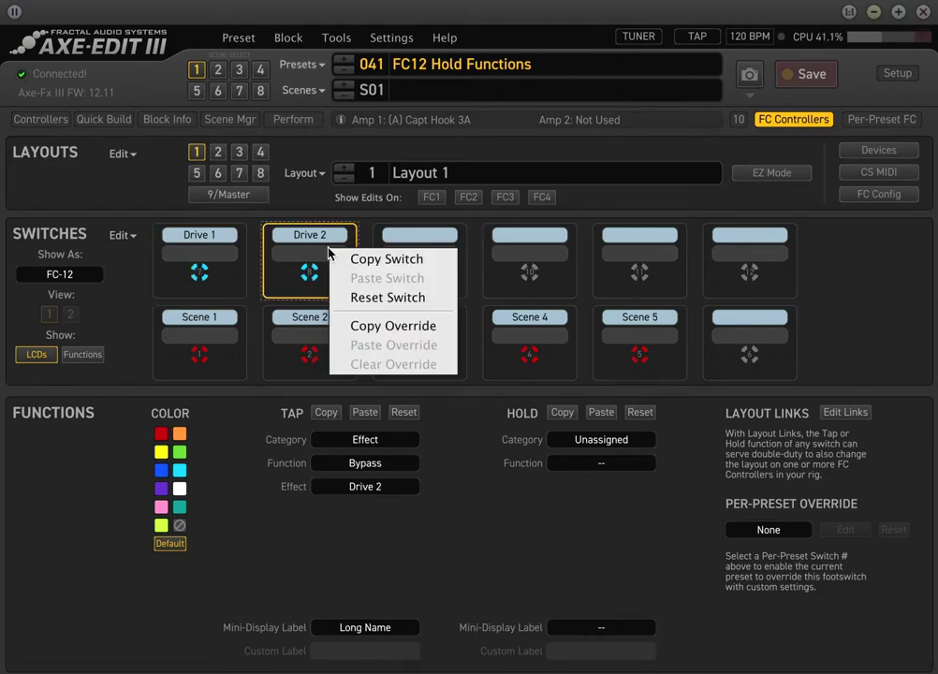
{"action": "left_click", "coordinate": [386, 297]}
{"action": "left_click", "coordinate": [704, 252]}
{"action": "left_click", "coordinate": [216, 273]}
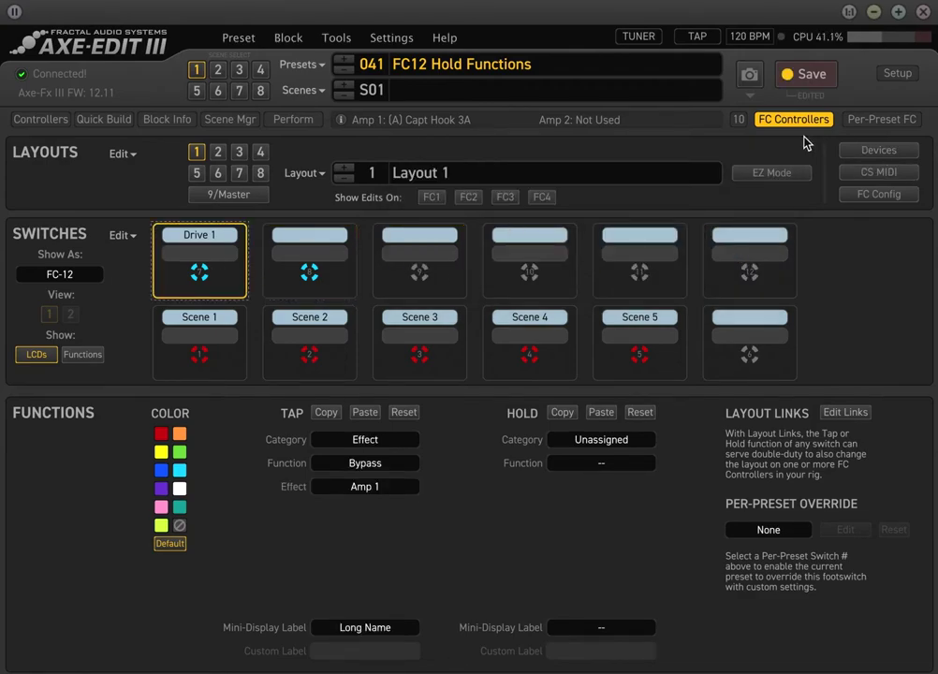
Step: Replace the Drive 2 block on the preset grid with a shunt and save the preset
{"action": "left_click", "coordinate": [794, 119]}
{"action": "left_click", "coordinate": [169, 244]}
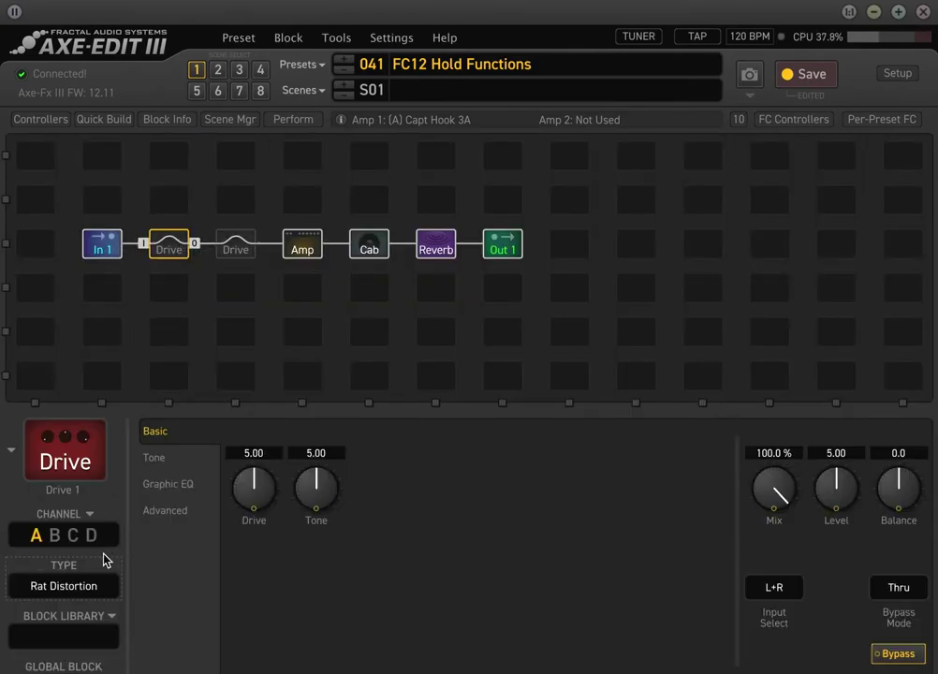
{"action": "left_click", "coordinate": [244, 256]}
{"action": "right_click", "coordinate": [246, 258]}
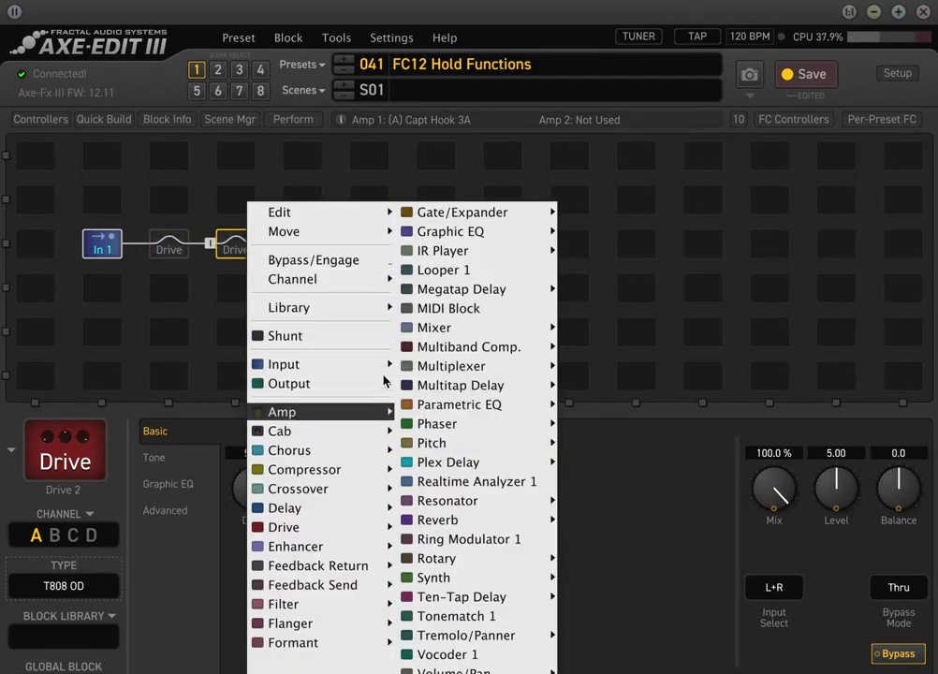
{"action": "left_click", "coordinate": [286, 335]}
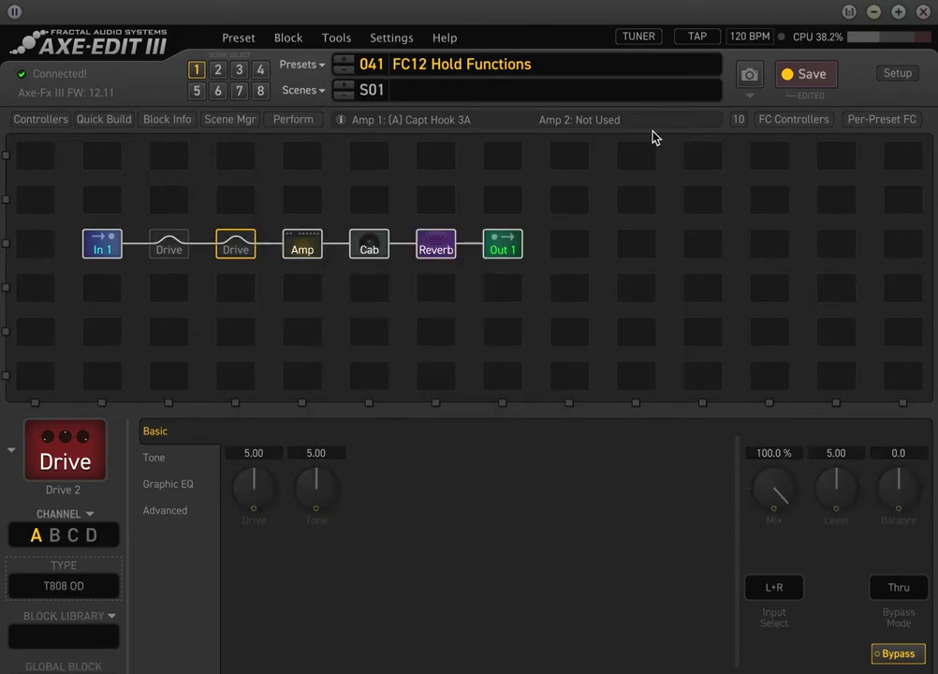
Step: Set the type of Drive 1's channel B to T808 Mod and save the preset with channel A active
{"action": "left_click", "coordinate": [173, 249]}
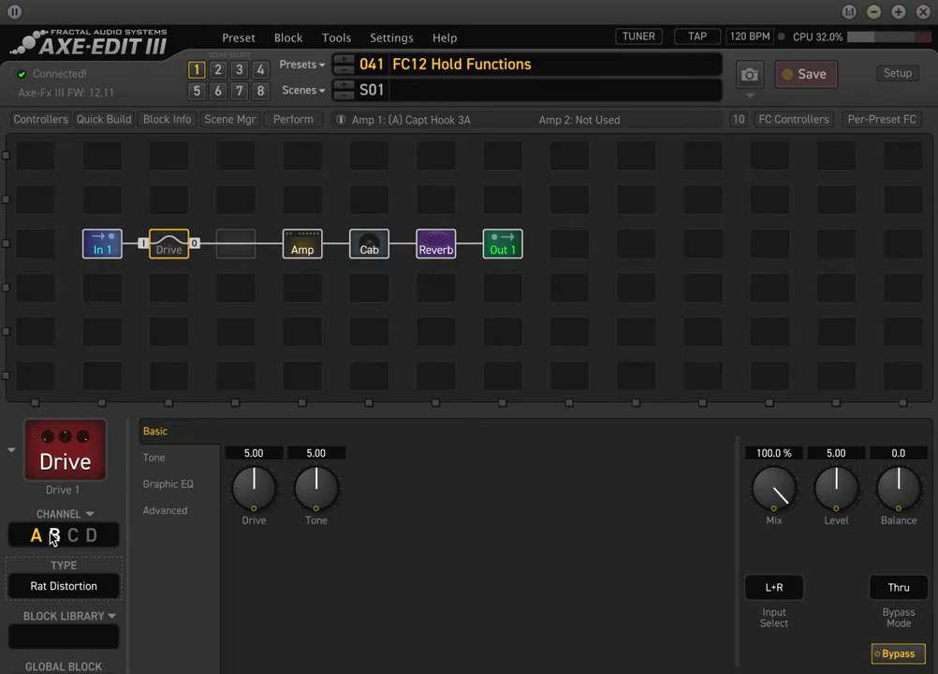
{"action": "left_click", "coordinate": [20, 590]}
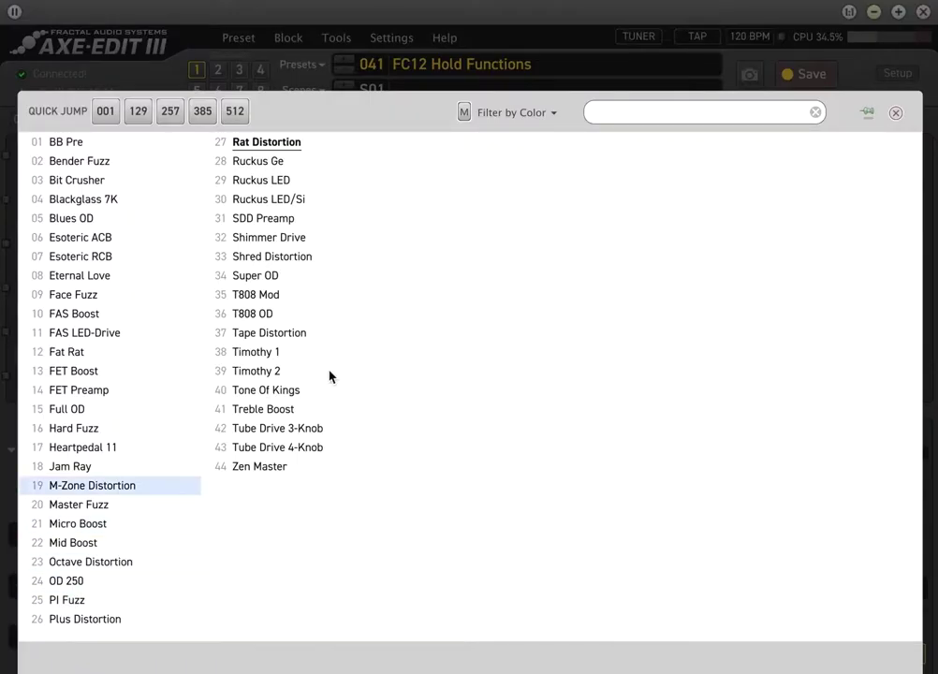
{"action": "left_click", "coordinate": [322, 298]}
{"action": "left_click", "coordinate": [34, 538]}
{"action": "left_click", "coordinate": [54, 537]}
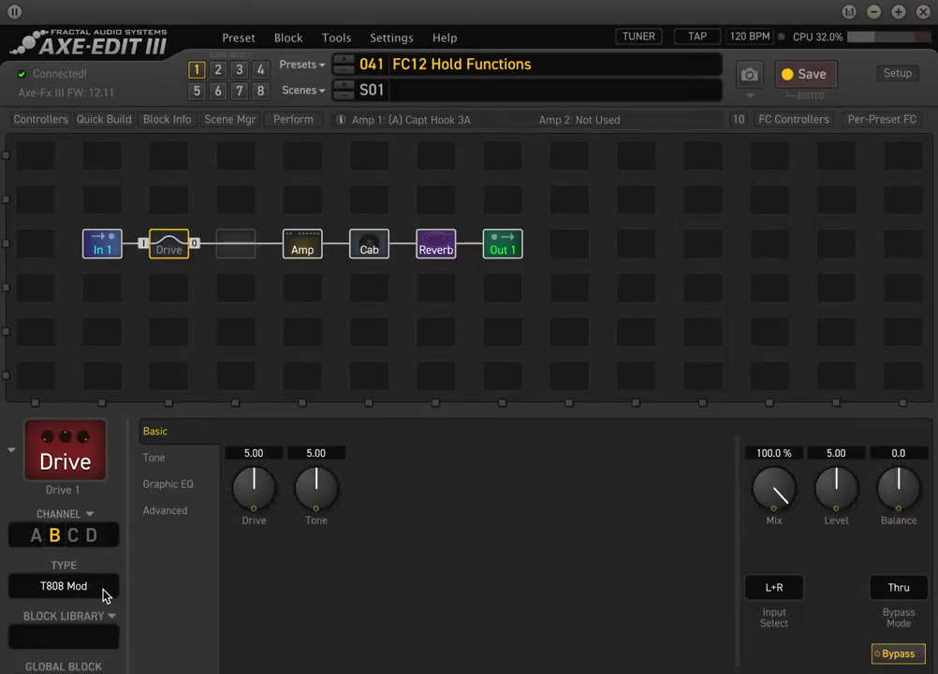
{"action": "left_click", "coordinate": [35, 536]}
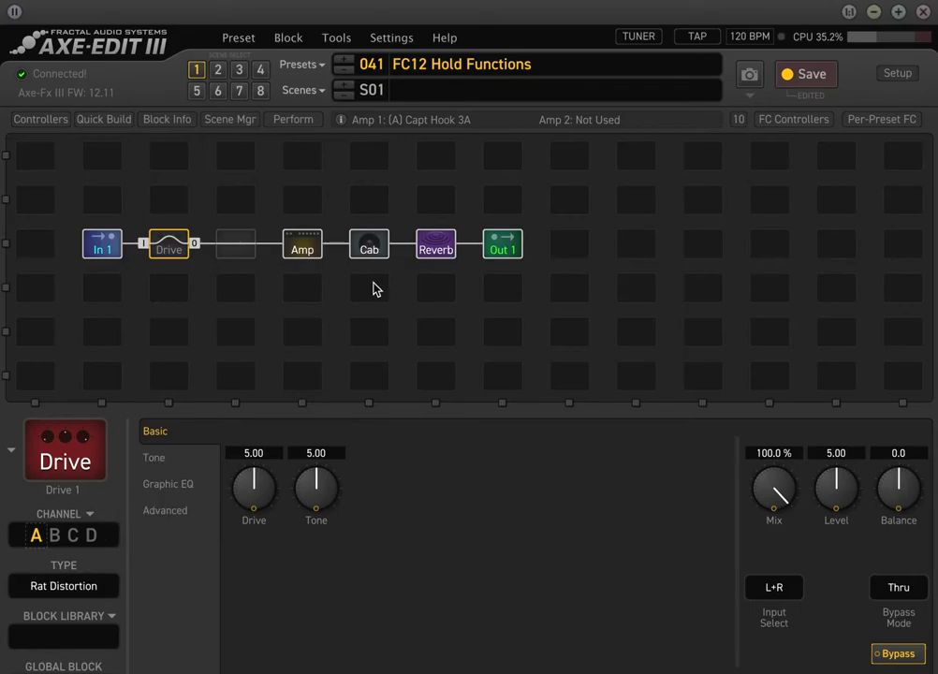
{"action": "left_click", "coordinate": [823, 75]}
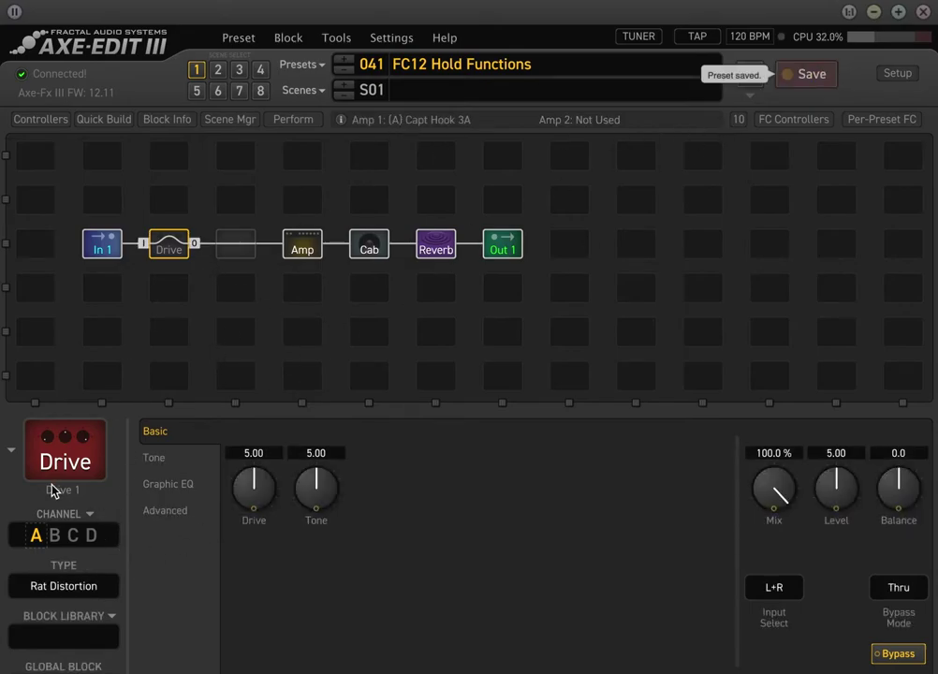
Step: Set footswitch 7's hold category to Effect and its hold function to Chan Toggle
{"action": "left_click", "coordinate": [783, 119]}
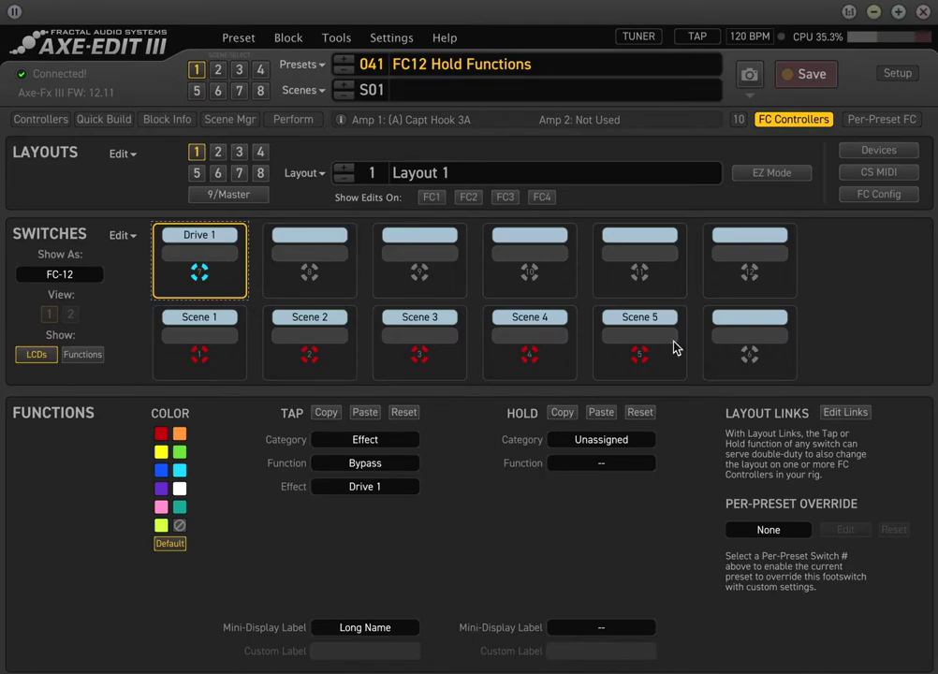
{"action": "left_click", "coordinate": [766, 122]}
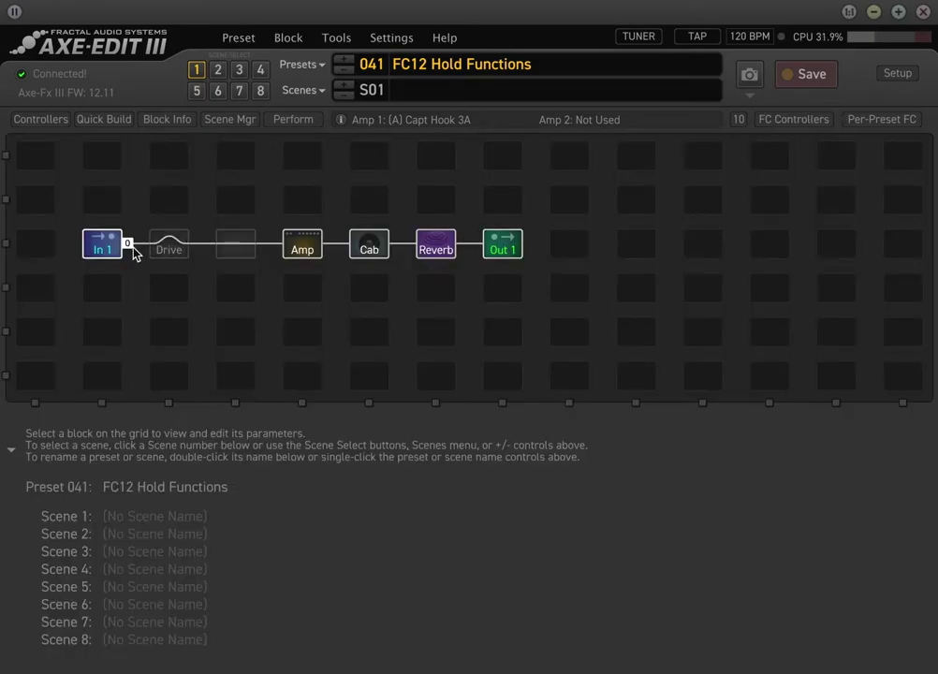
{"action": "left_click", "coordinate": [773, 122]}
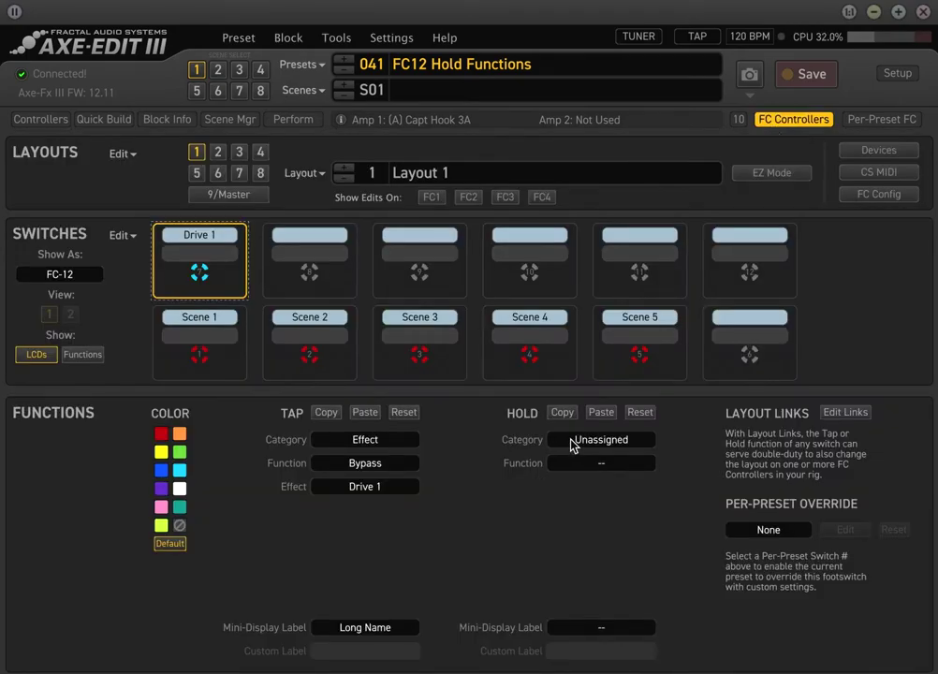
{"action": "left_click", "coordinate": [574, 442]}
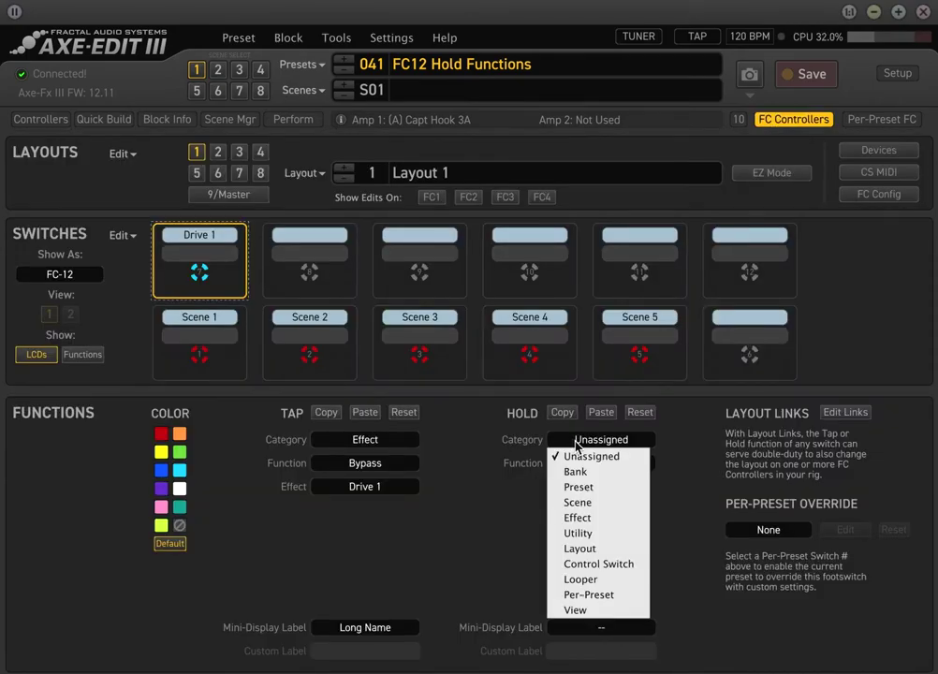
{"action": "left_click", "coordinate": [574, 529]}
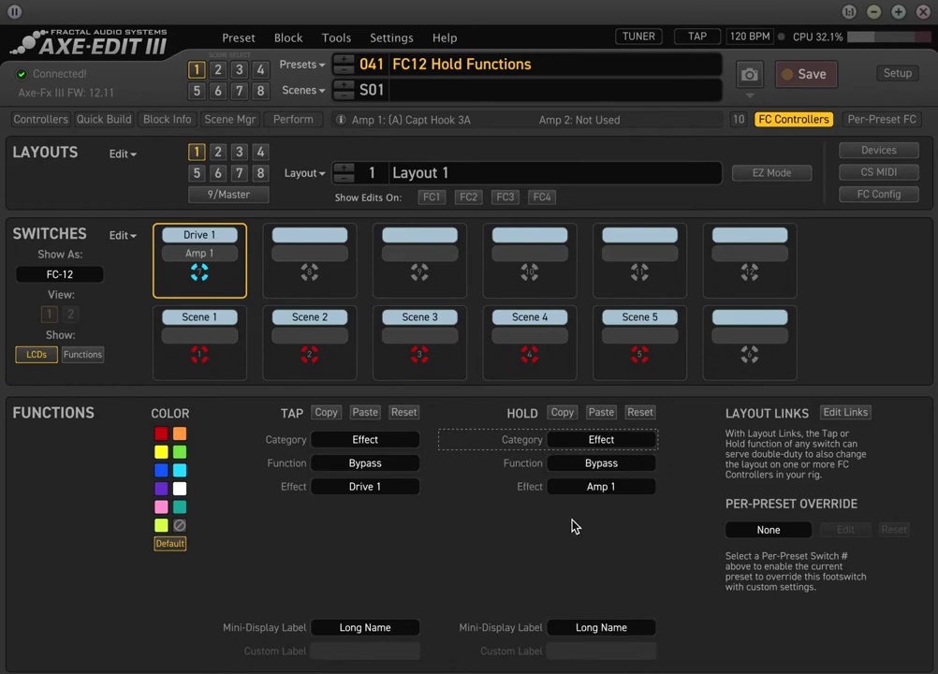
{"action": "left_click", "coordinate": [609, 463]}
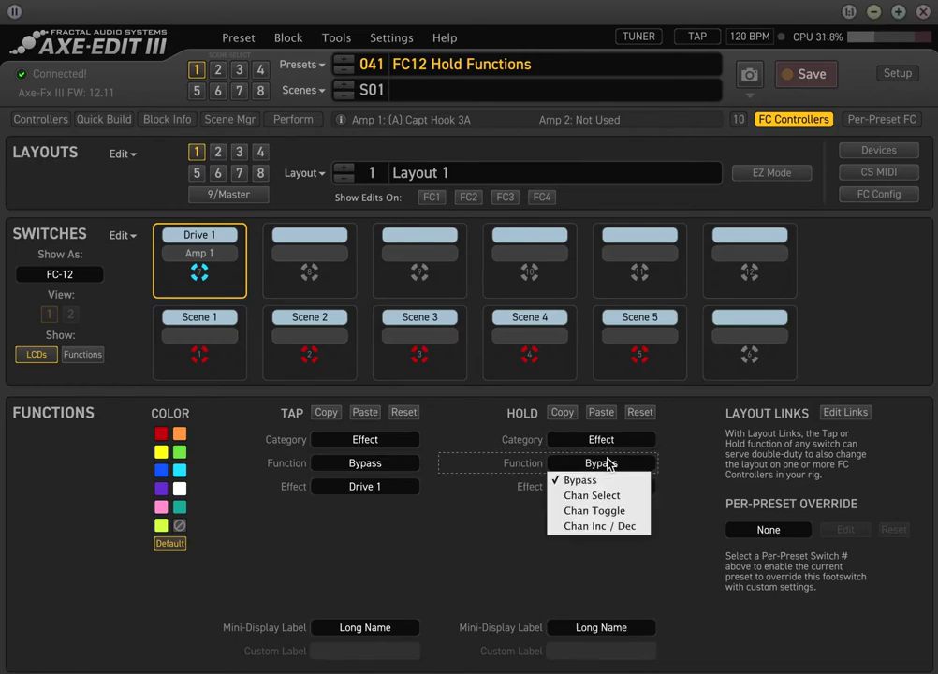
{"action": "left_click", "coordinate": [613, 512]}
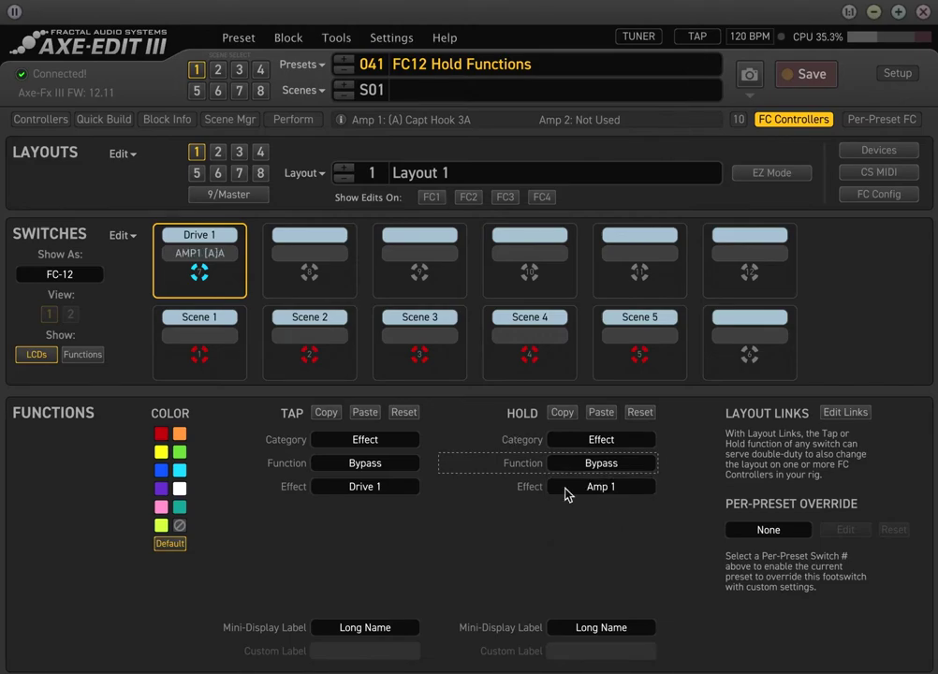
Step: Set footswitch 7's hold effect to Drive 1 with secondary channel B
{"action": "left_click", "coordinate": [607, 486]}
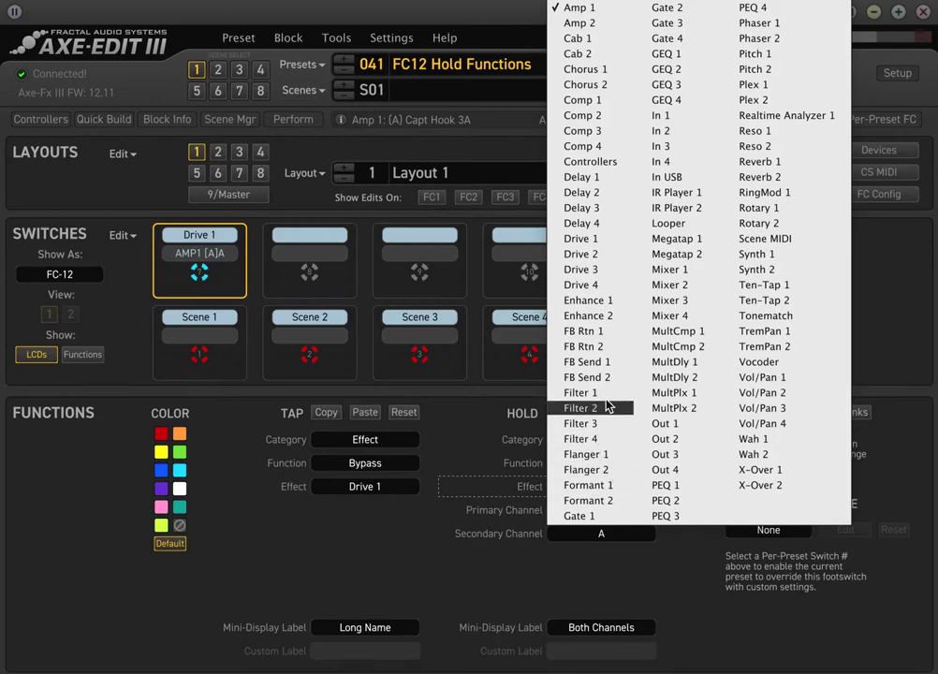
{"action": "left_click", "coordinate": [605, 239]}
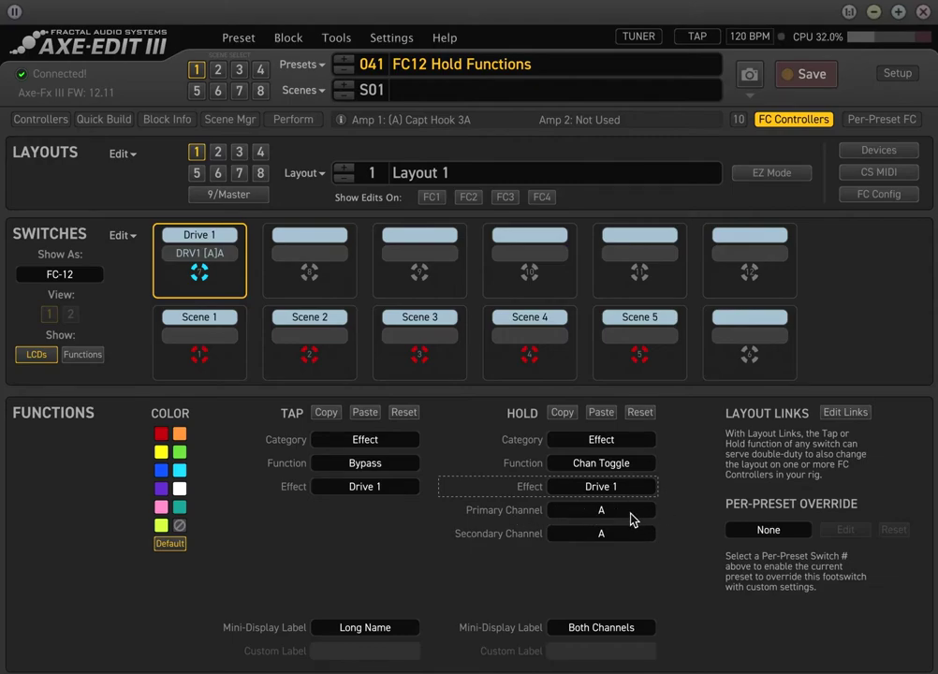
{"action": "left_click", "coordinate": [562, 534]}
{"action": "left_click", "coordinate": [580, 566]}
Step: Engage the Drive block on the preset grid, return to the foot controller layouts and save the preset
{"action": "left_click", "coordinate": [795, 125]}
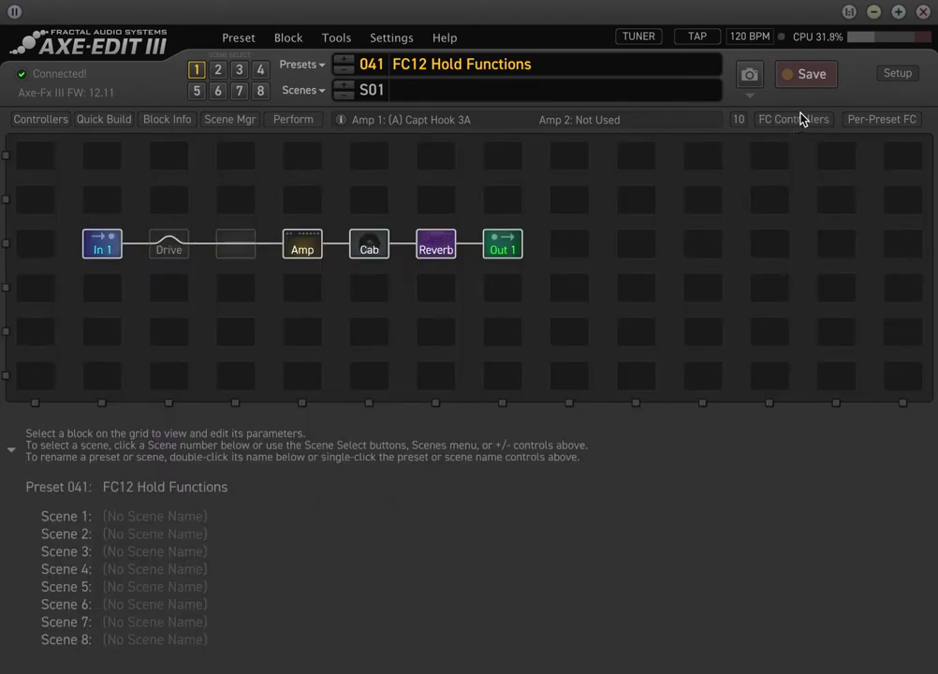
{"action": "left_click", "coordinate": [796, 133]}
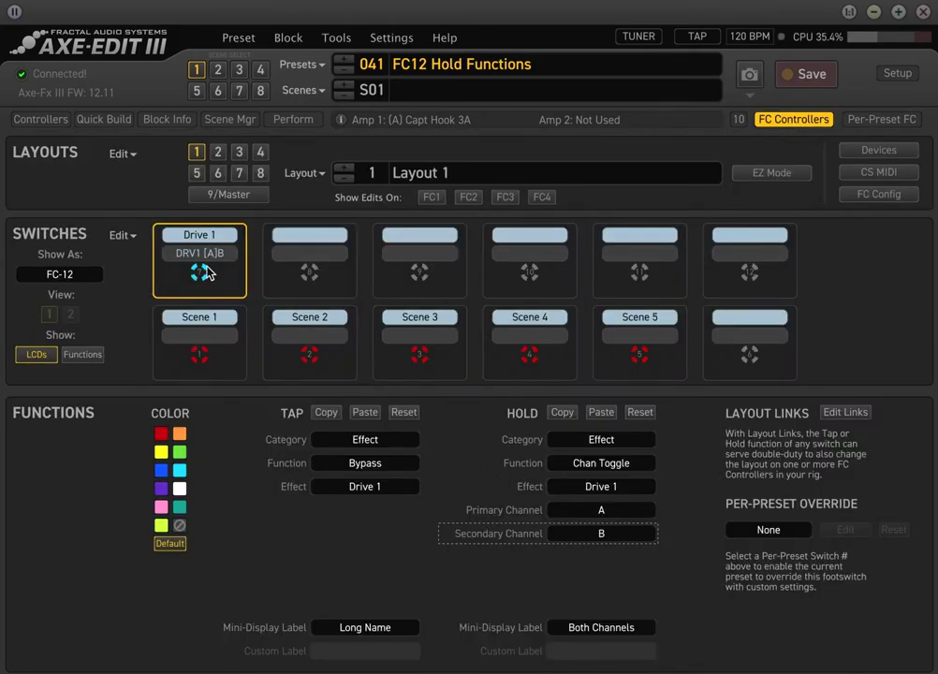
{"action": "left_click", "coordinate": [796, 119]}
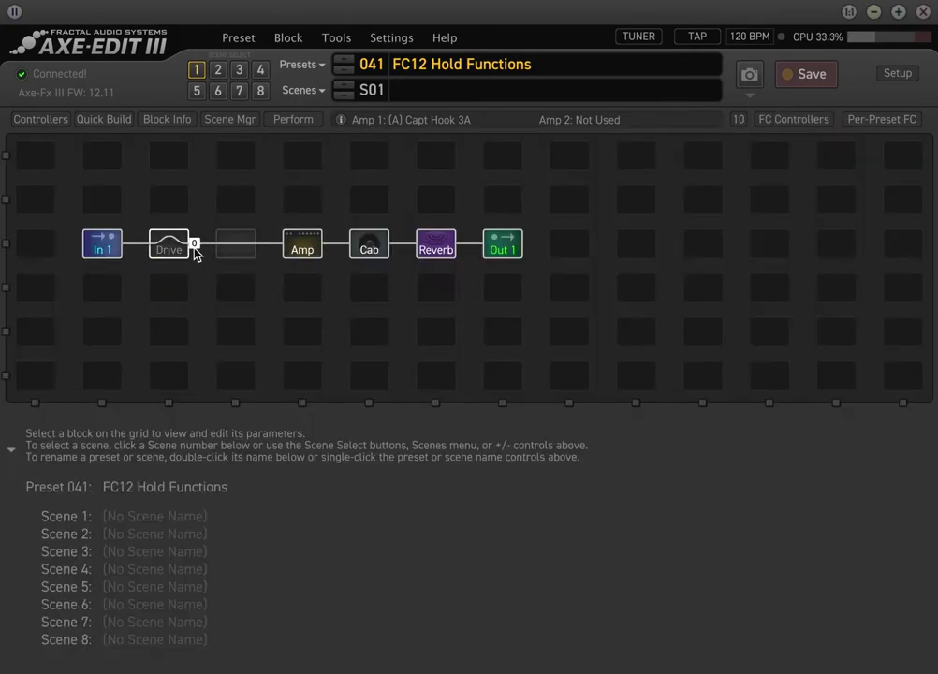
{"action": "left_click", "coordinate": [186, 245]}
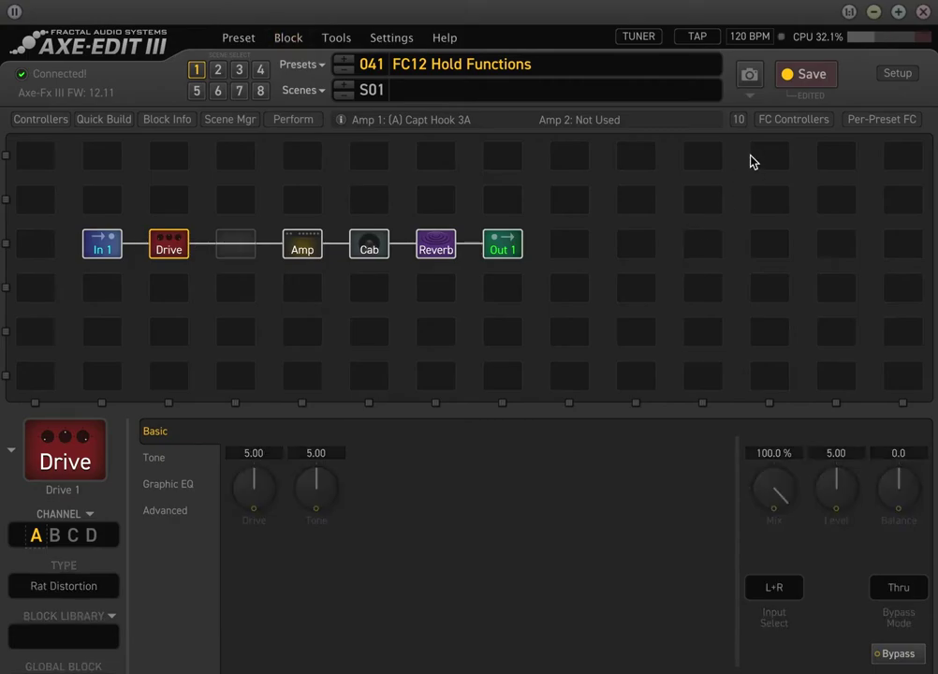
{"action": "left_click", "coordinate": [795, 120]}
{"action": "left_click", "coordinate": [806, 75]}
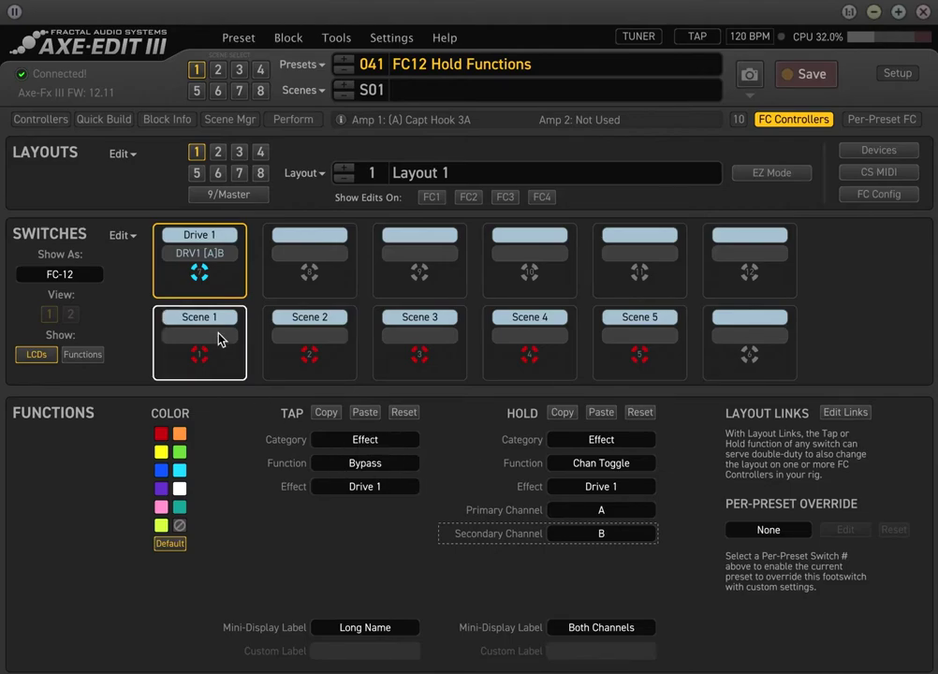
Step: Switch Drive 1 to channel B on the preset grid and check footswitch 7's label in the foot controller layouts
{"action": "left_click", "coordinate": [794, 119]}
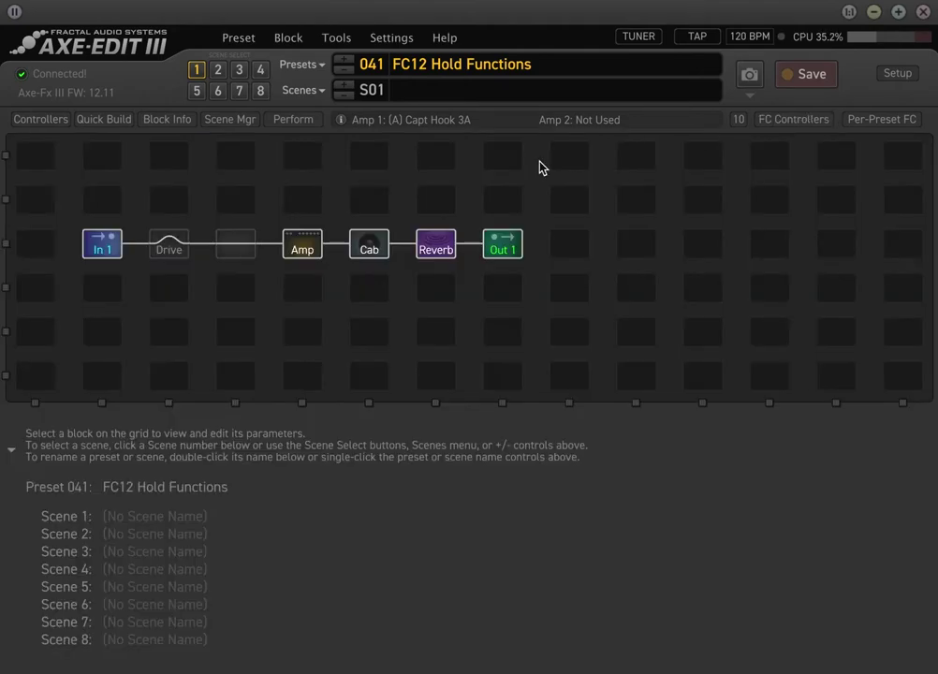
{"action": "left_click", "coordinate": [178, 245]}
{"action": "left_click", "coordinate": [54, 535]}
{"action": "left_click", "coordinate": [792, 118]}
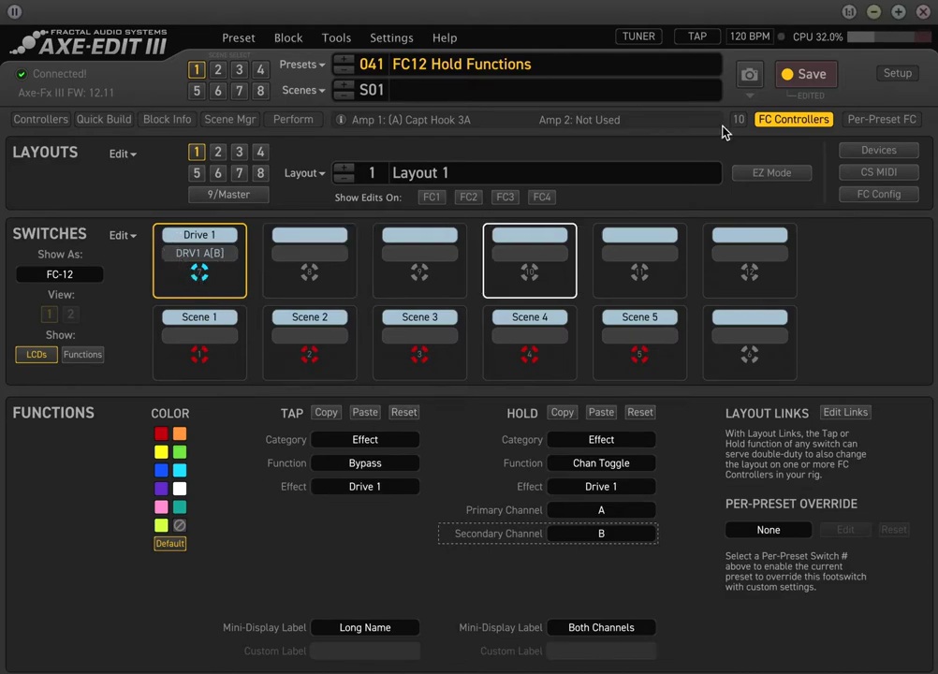
Step: Inspect the Drive 1 block on the preset grid and return to the foot controller layouts
{"action": "left_click", "coordinate": [794, 119]}
{"action": "left_click", "coordinate": [171, 249]}
{"action": "scroll", "coordinate": [29, 585], "scroll_direction": "down", "scroll_amount": 5}
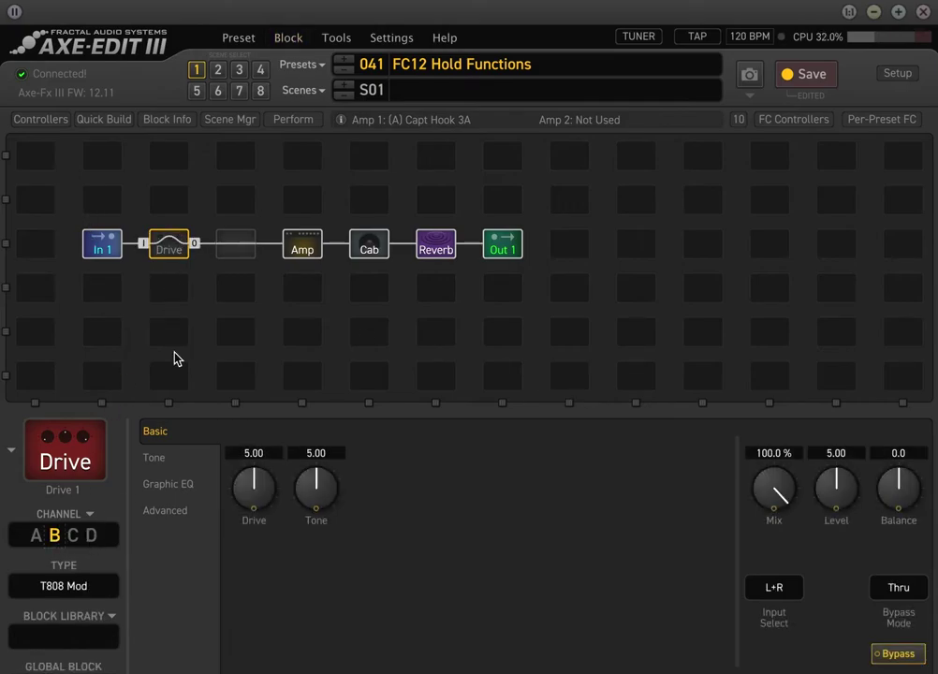
{"action": "left_click", "coordinate": [804, 122]}
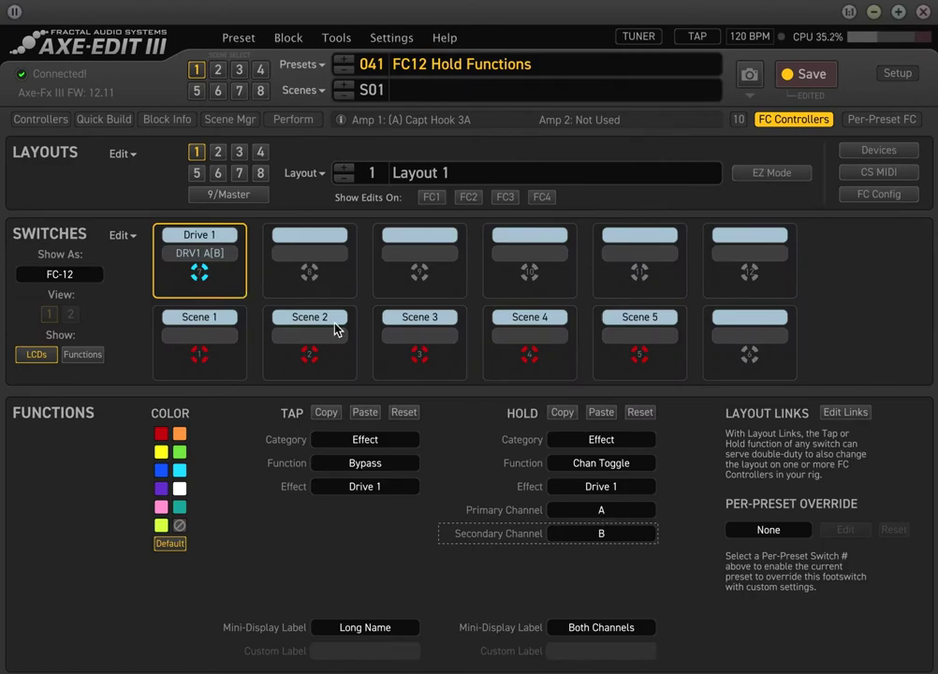
Step: Switch Drive 1 to channel A and save the preset
{"action": "left_click", "coordinate": [796, 120]}
{"action": "left_click", "coordinate": [170, 248]}
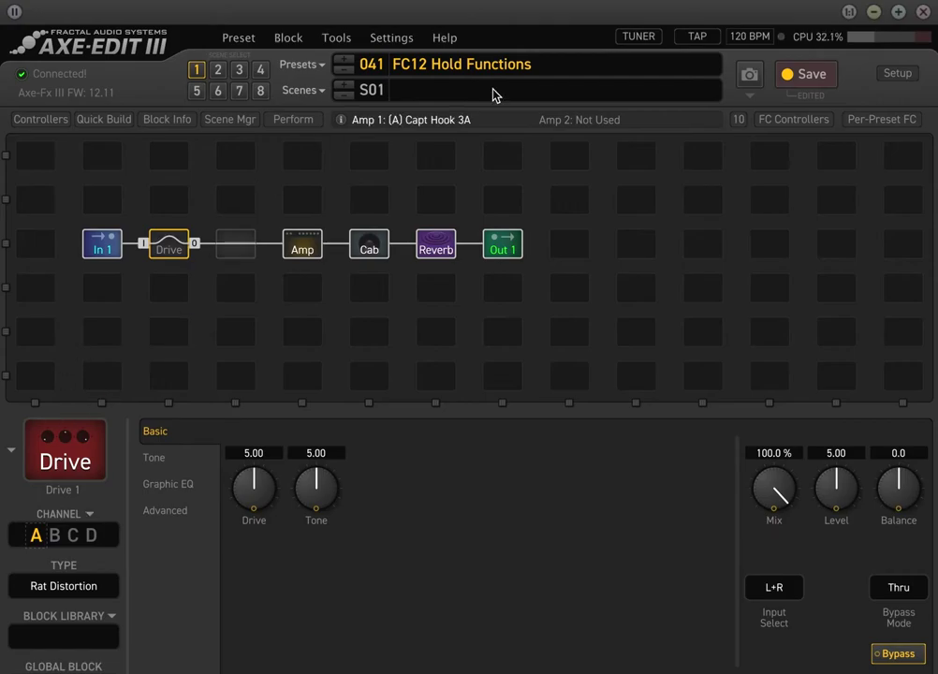
{"action": "left_click", "coordinate": [789, 75]}
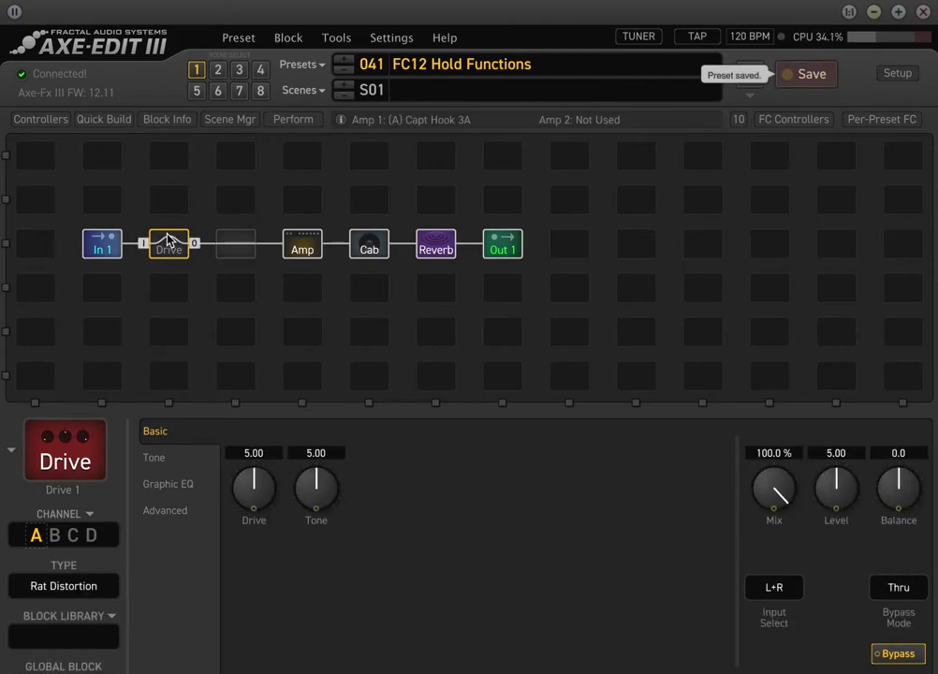
Step: Review the secondary channel options for footswitch 7's hold function
{"action": "left_click", "coordinate": [790, 121]}
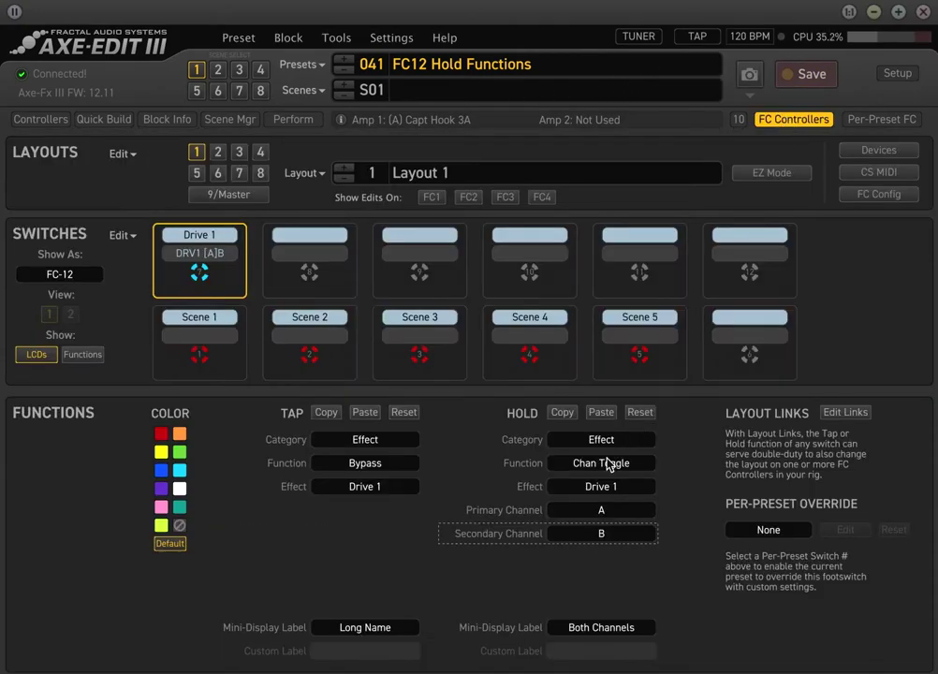
{"action": "left_click", "coordinate": [625, 530]}
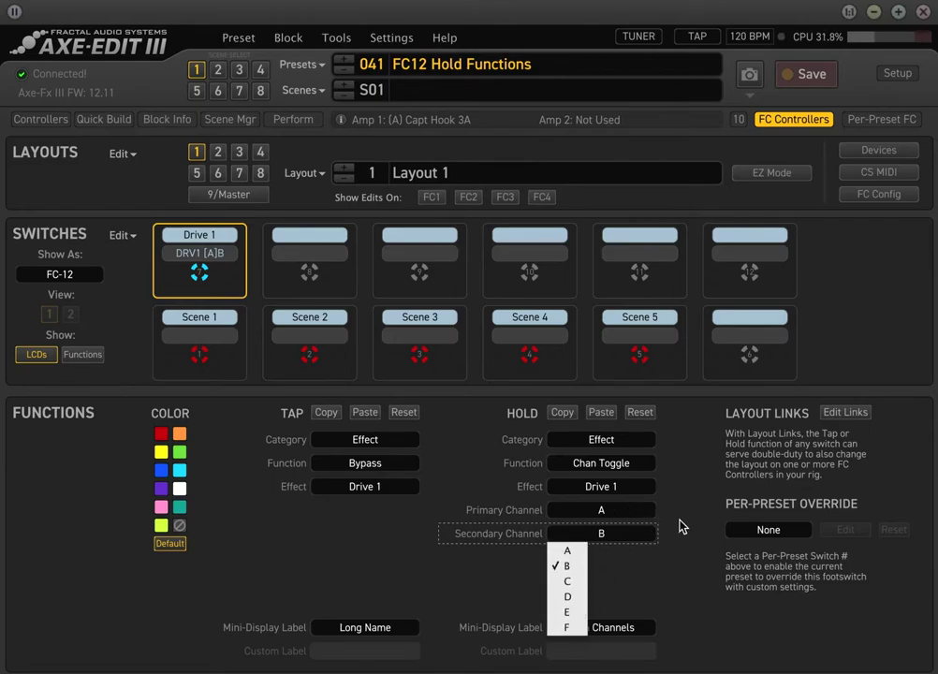
{"action": "left_click", "coordinate": [551, 464]}
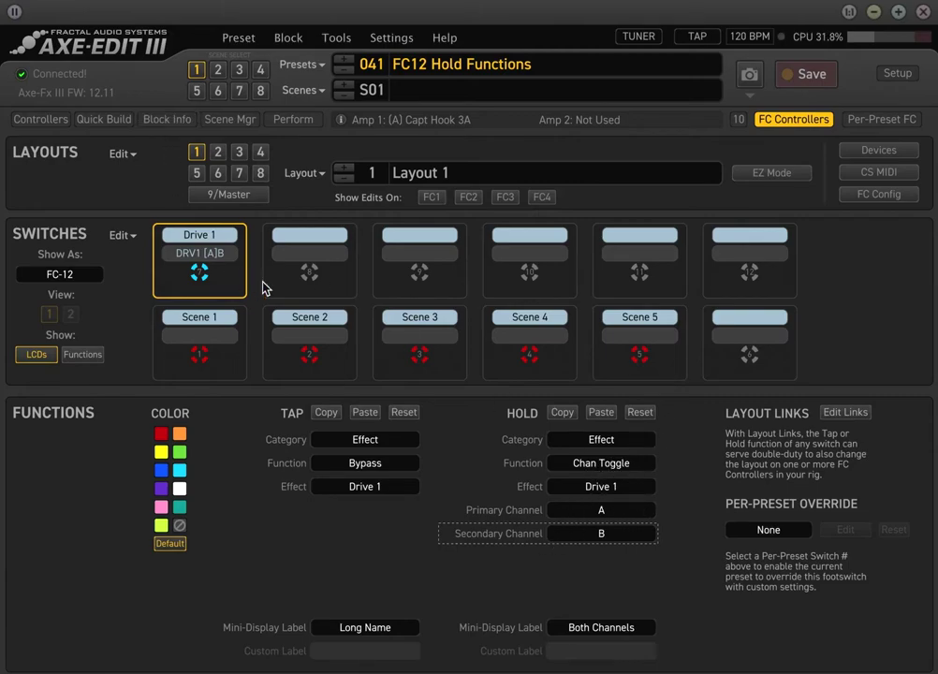
Step: Set Reverb 1's time on channel A to 1.5 seconds
{"action": "left_click", "coordinate": [303, 265]}
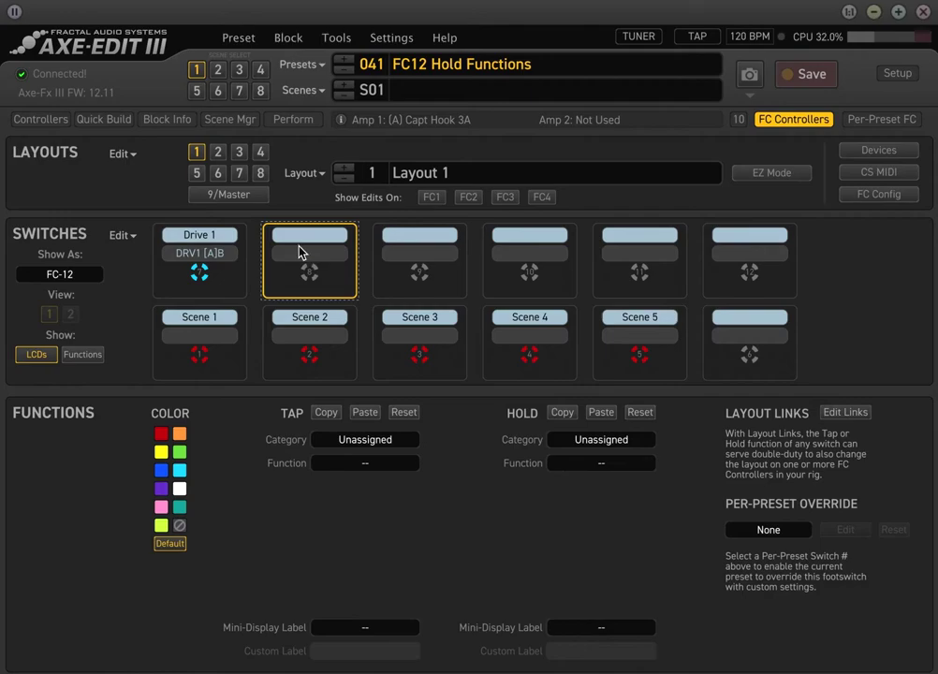
{"action": "left_click", "coordinate": [763, 114]}
{"action": "left_click", "coordinate": [436, 246]}
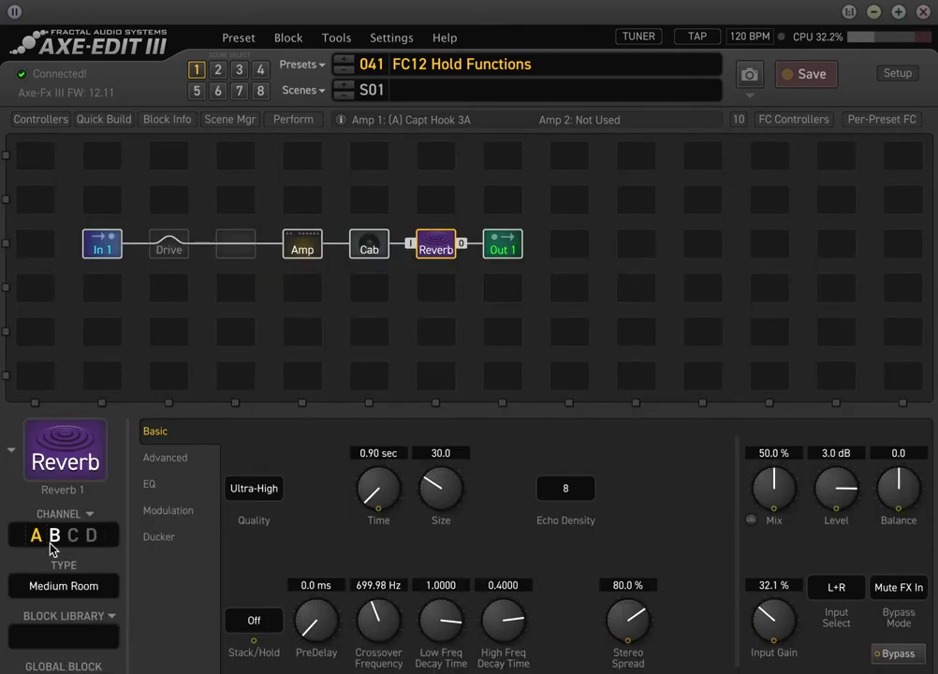
{"action": "left_click", "coordinate": [378, 453]}
{"action": "type", "text": "1.5"}
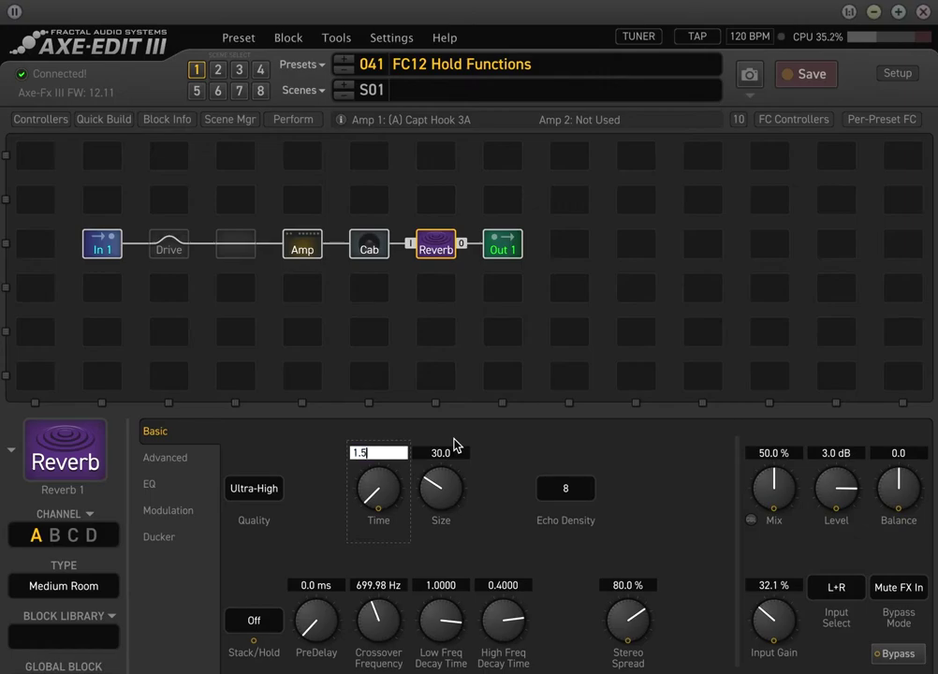
{"action": "key", "text": "Return"}
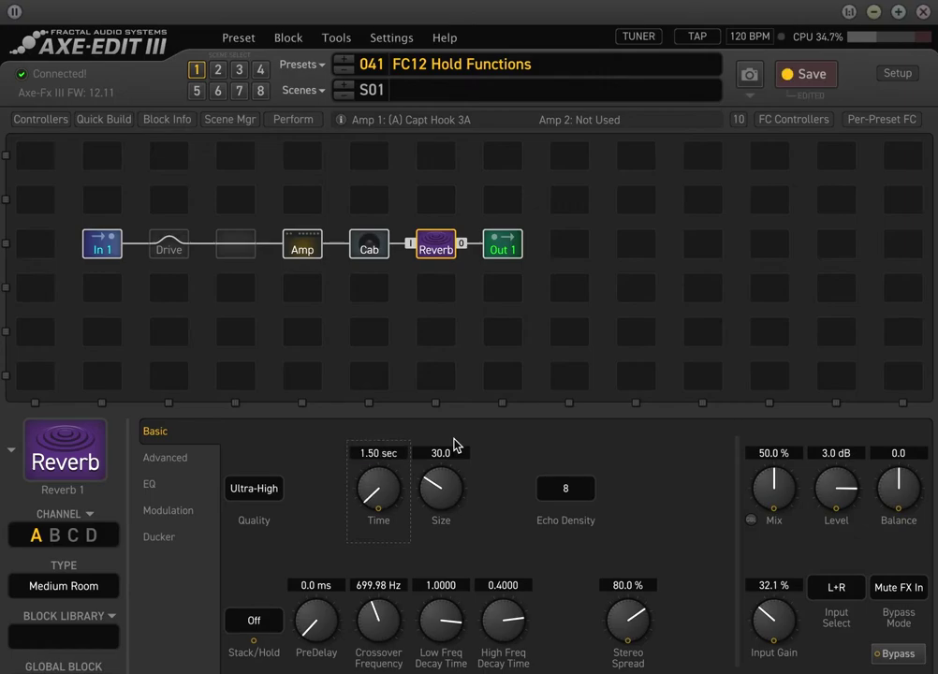
Step: Set the type of Reverb 1's channel B to Nimbostratus, compare both channels and leave channel A active
{"action": "left_click", "coordinate": [73, 534]}
{"action": "left_click", "coordinate": [64, 586]}
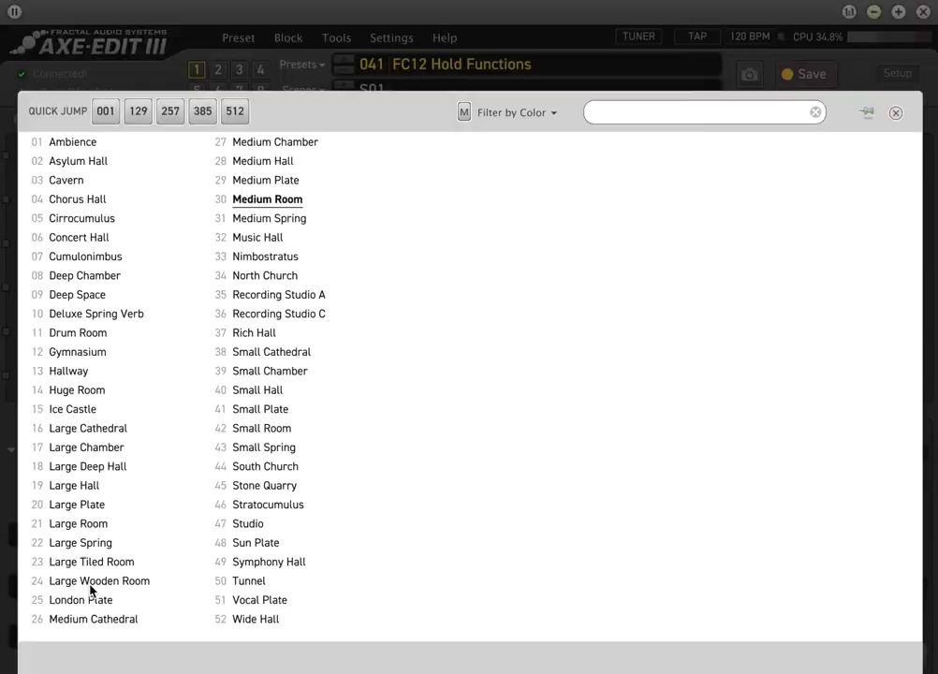
{"action": "left_click", "coordinate": [296, 256]}
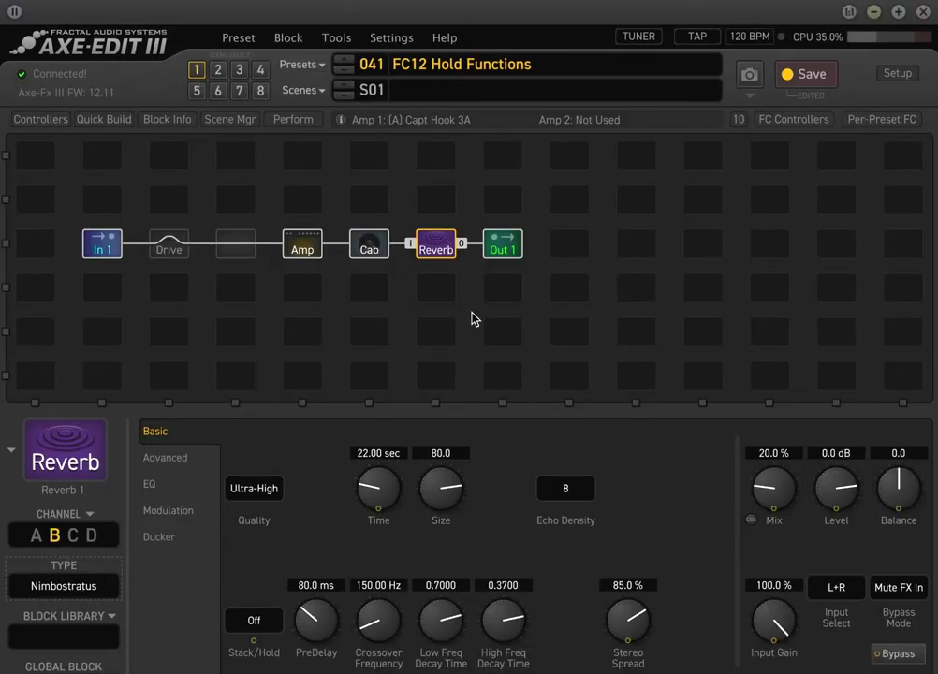
{"action": "left_click", "coordinate": [36, 536]}
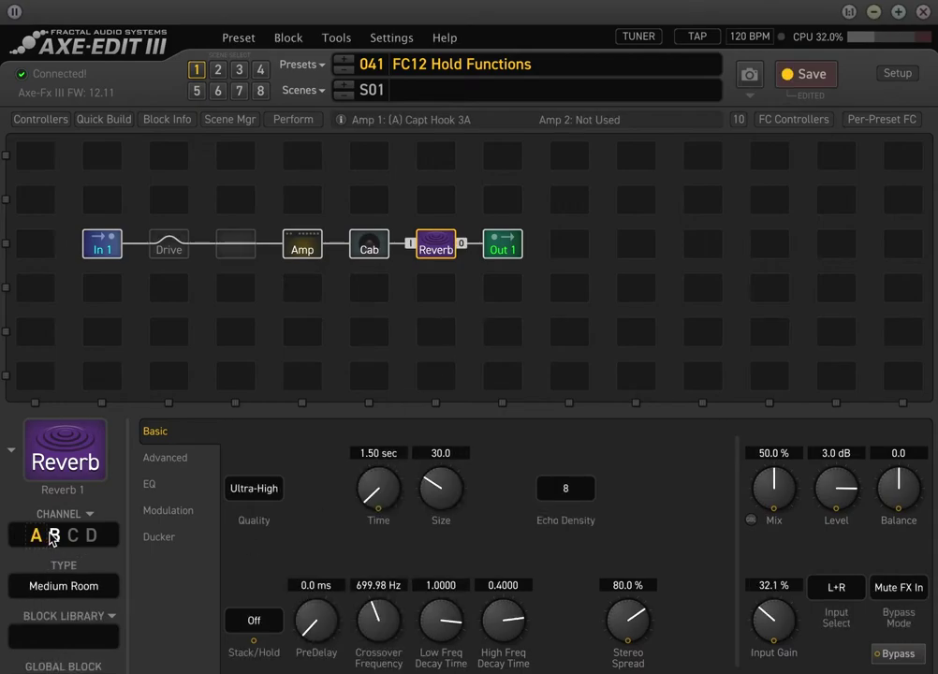
{"action": "left_click", "coordinate": [54, 536]}
{"action": "left_click", "coordinate": [37, 536]}
Step: Set footswitch 8's tap category to Effect with the Bypass function for Reverb 1
{"action": "left_click", "coordinate": [802, 120]}
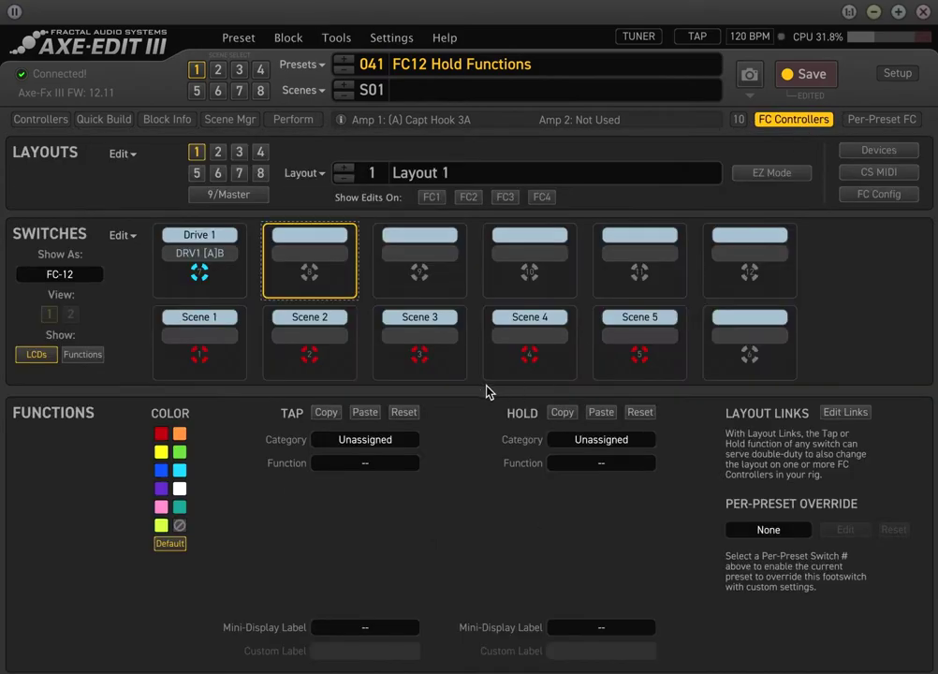
{"action": "left_click", "coordinate": [201, 263]}
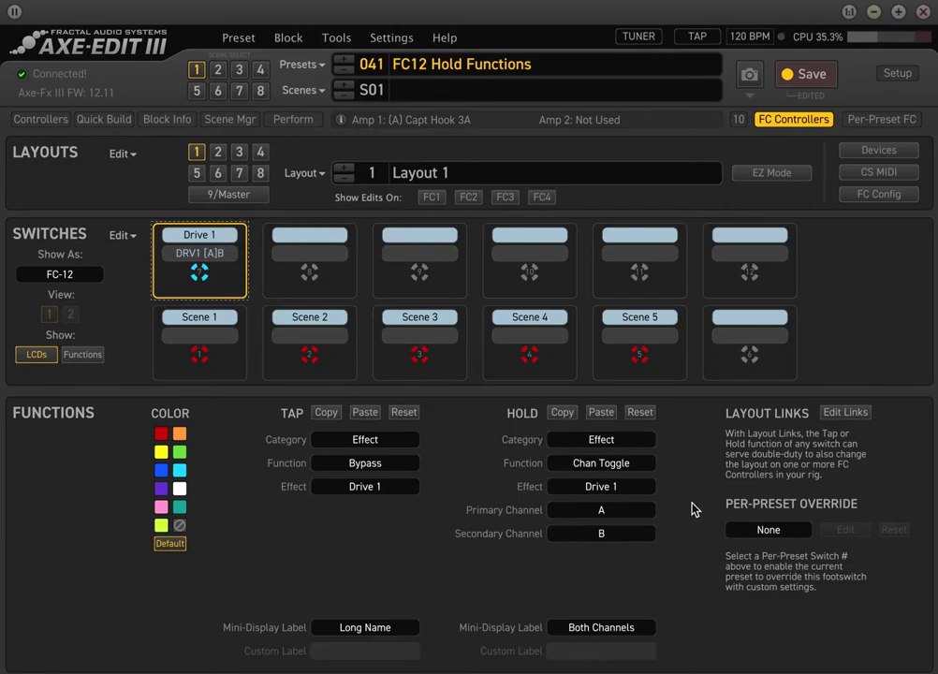
{"action": "left_click", "coordinate": [294, 251]}
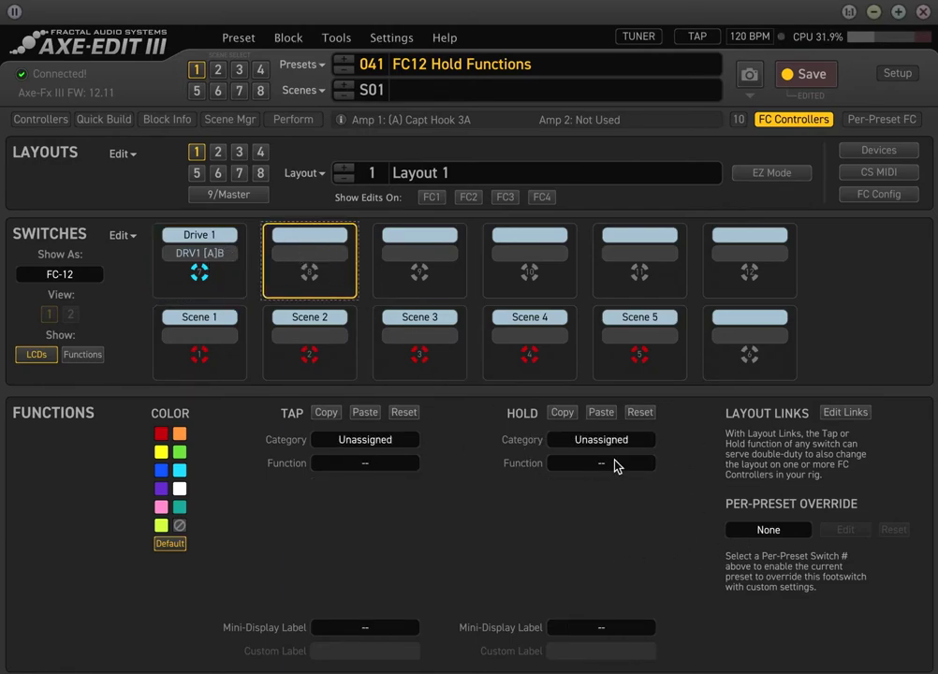
{"action": "left_click", "coordinate": [335, 438]}
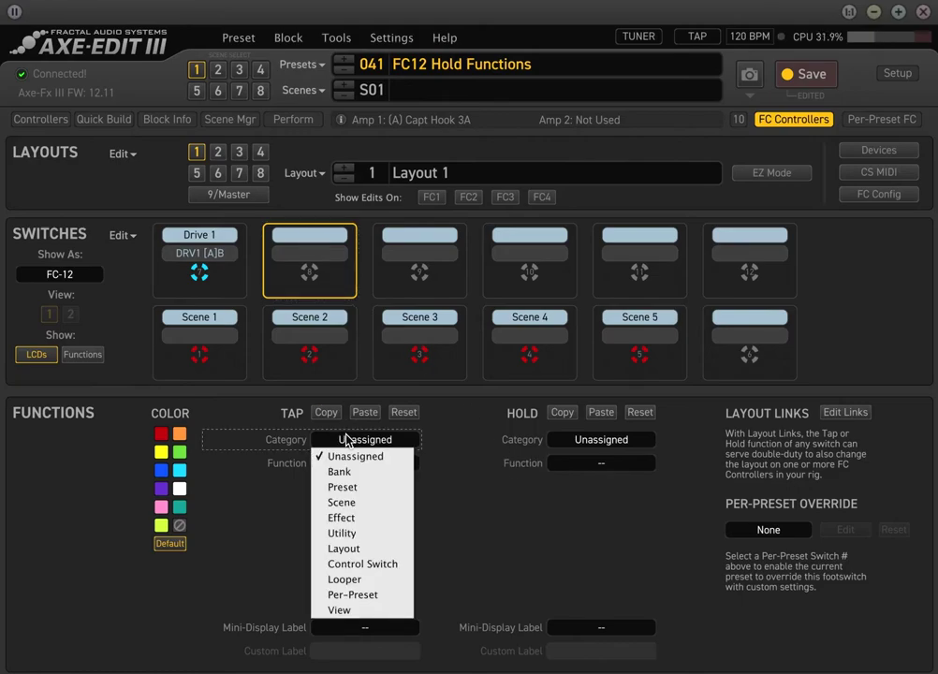
{"action": "left_click", "coordinate": [360, 517]}
{"action": "left_click", "coordinate": [389, 473]}
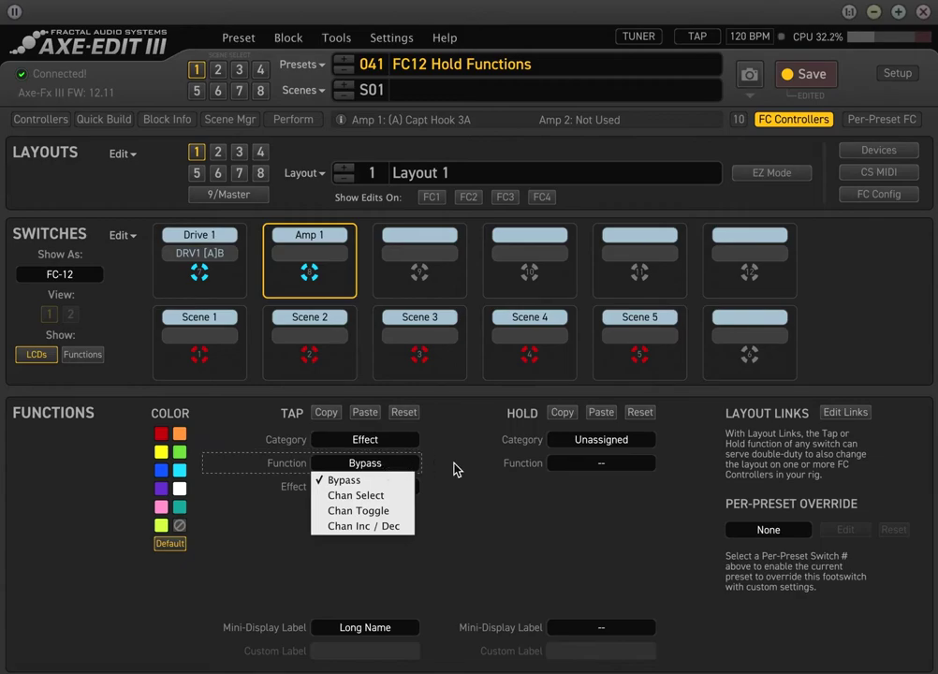
{"action": "left_click", "coordinate": [370, 482]}
{"action": "left_click", "coordinate": [367, 489]}
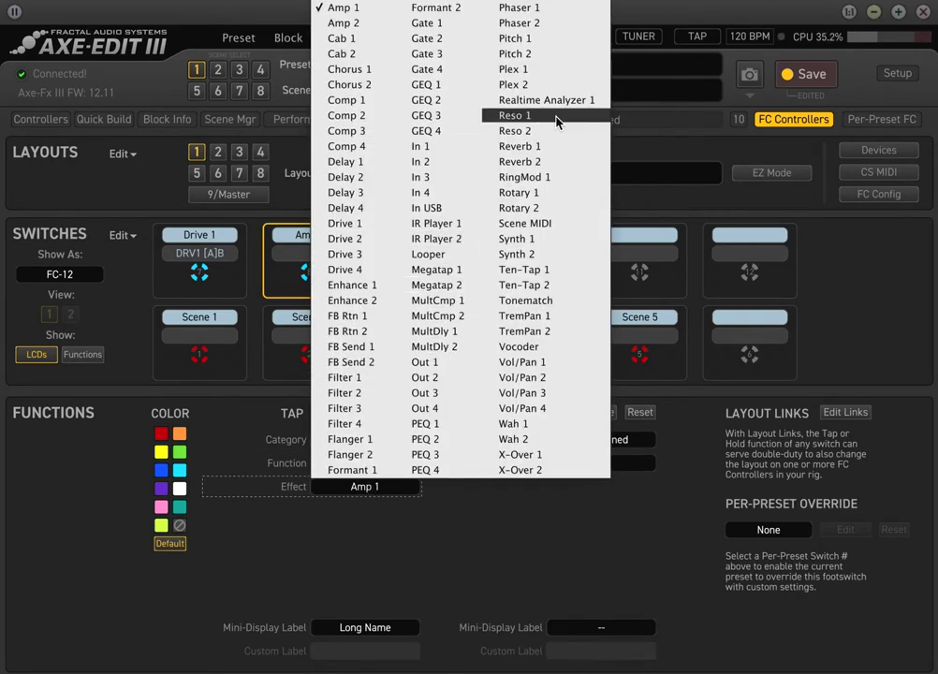
{"action": "left_click", "coordinate": [556, 147]}
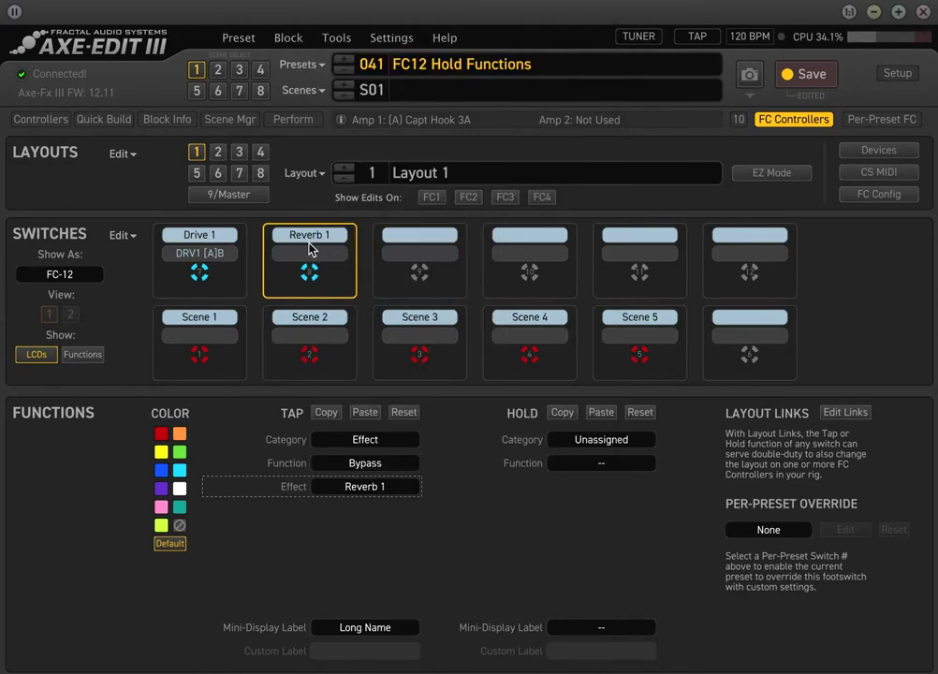
Step: Set footswitch 8's hold category to Effect with the Chan Toggle function for Reverb 1
{"action": "left_click", "coordinate": [594, 440]}
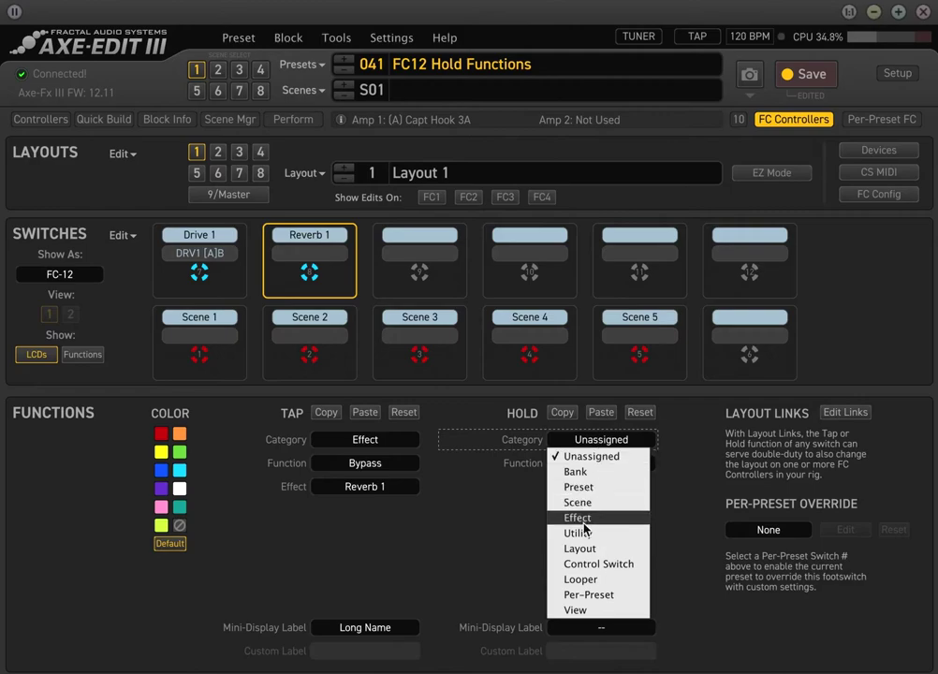
{"action": "left_click", "coordinate": [586, 520]}
{"action": "left_click", "coordinate": [605, 463]}
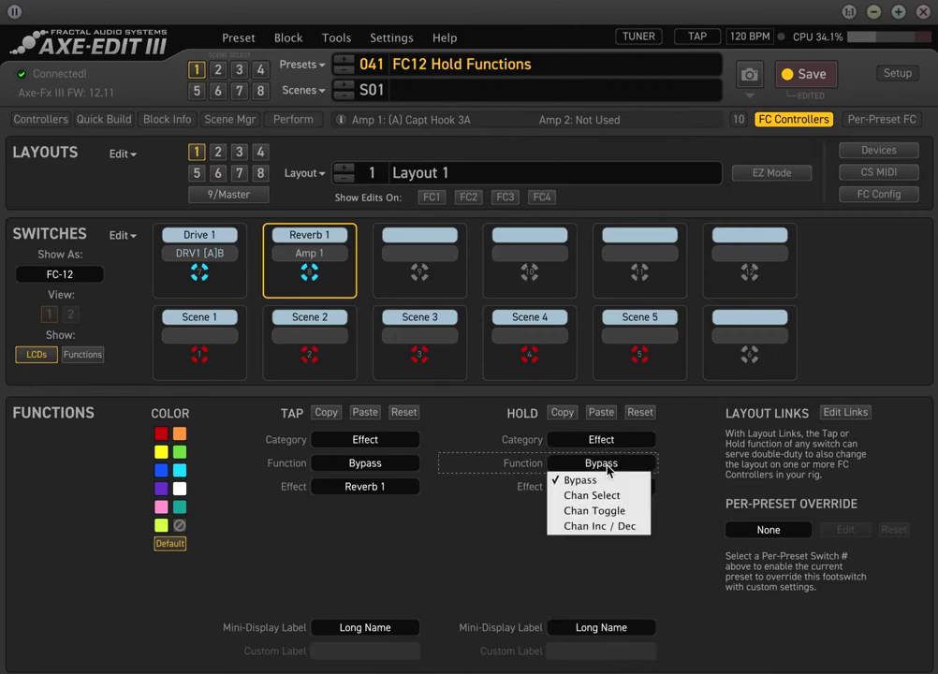
{"action": "left_click", "coordinate": [608, 510]}
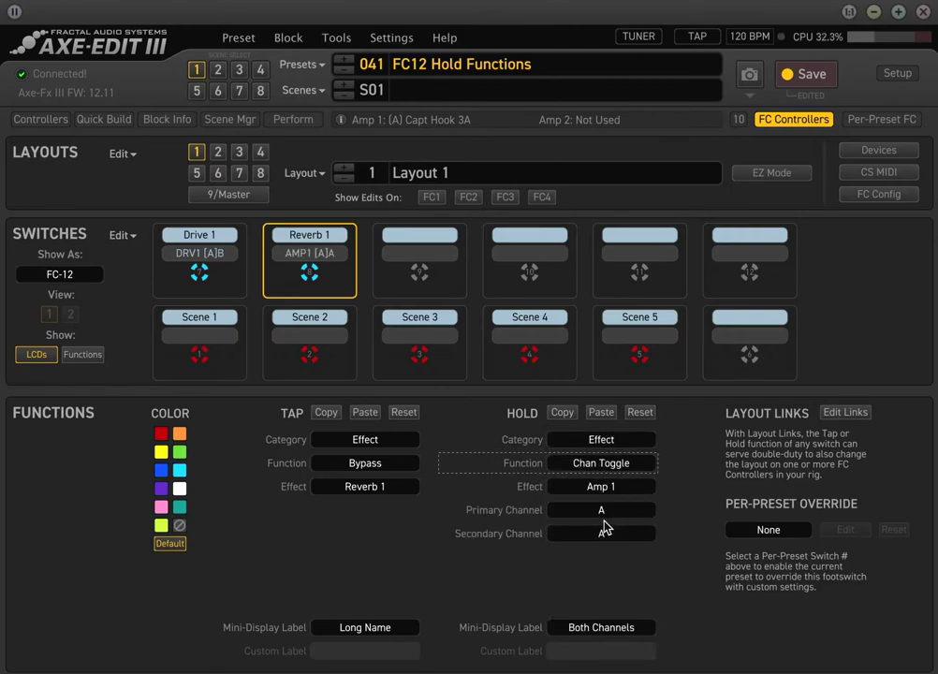
{"action": "left_click", "coordinate": [617, 487]}
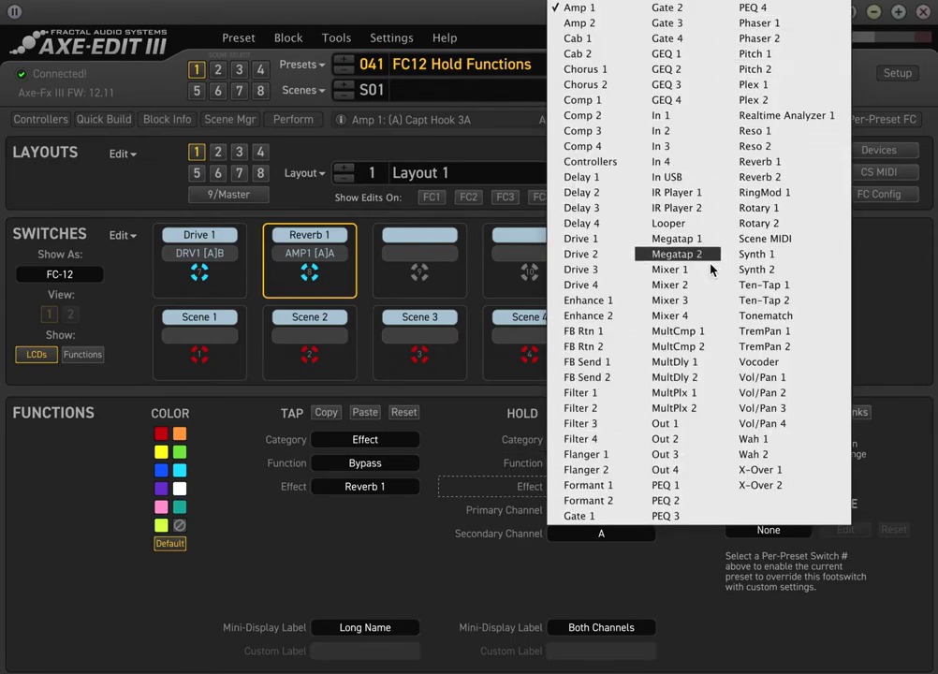
{"action": "left_click", "coordinate": [777, 163]}
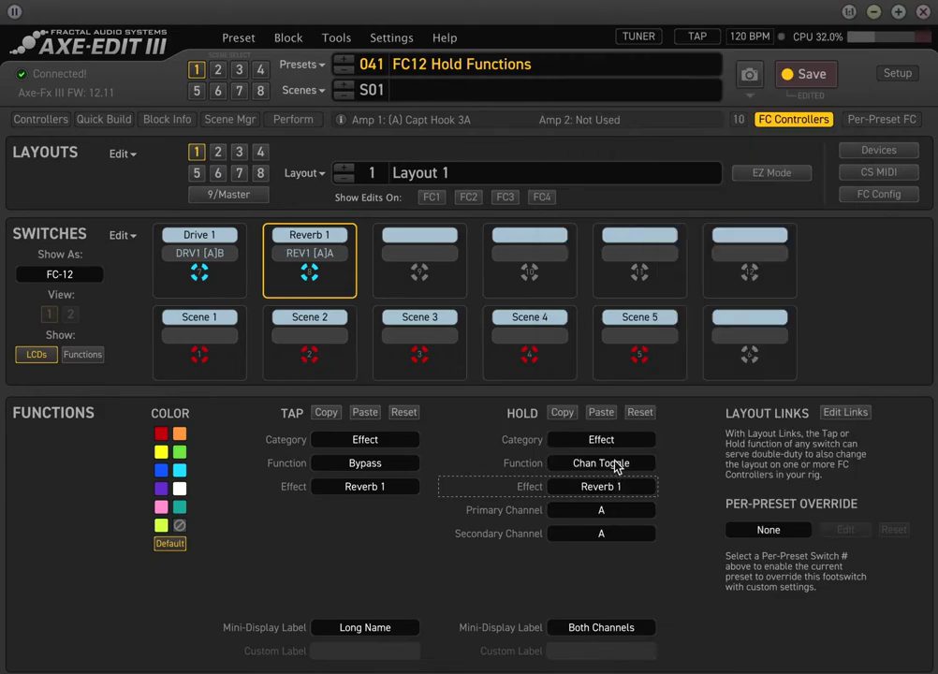
Step: Try Drive 1 as footswitch 8's hold effect and restore Reverb 1
{"action": "left_click", "coordinate": [573, 486]}
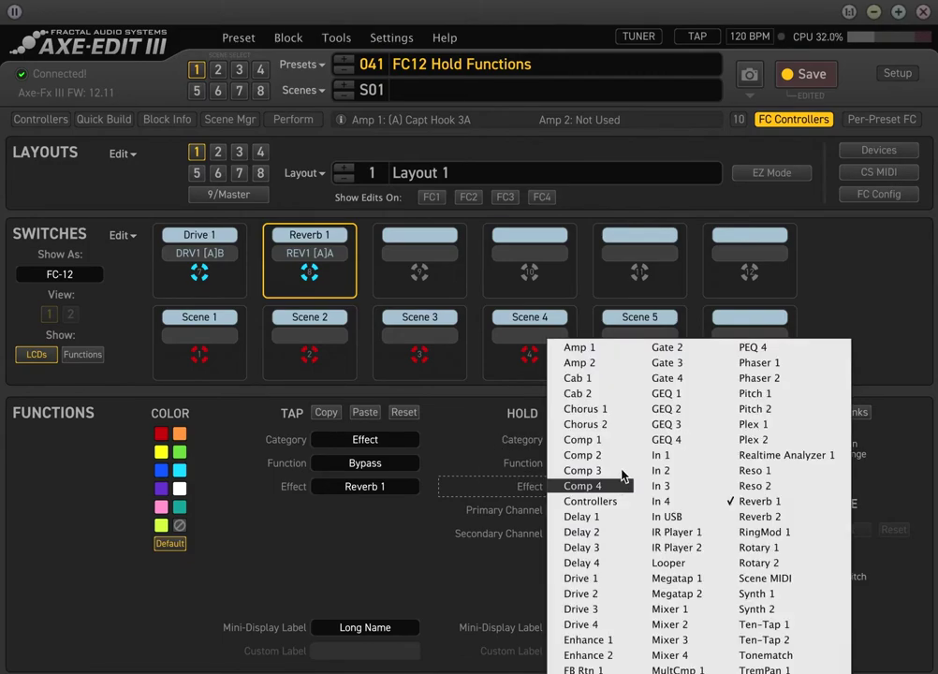
{"action": "left_click", "coordinate": [597, 578]}
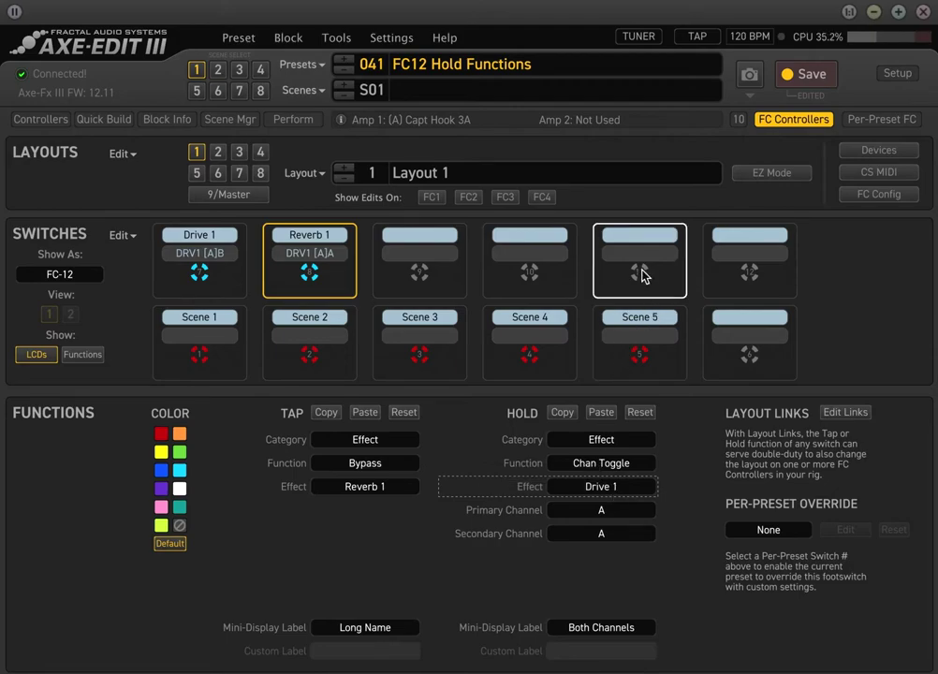
{"action": "left_click", "coordinate": [633, 484]}
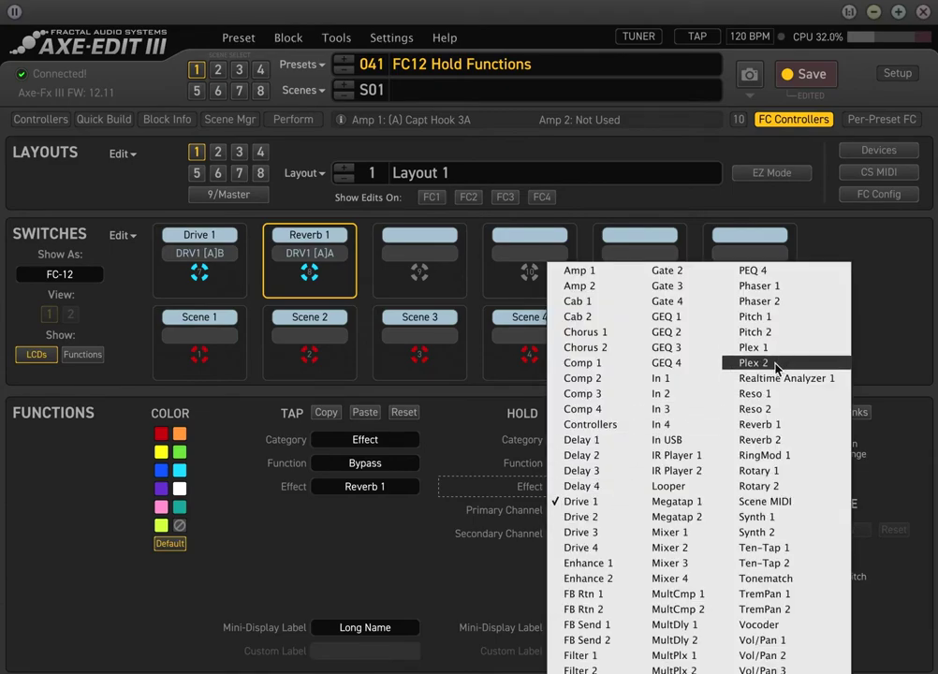
{"action": "left_click", "coordinate": [749, 424]}
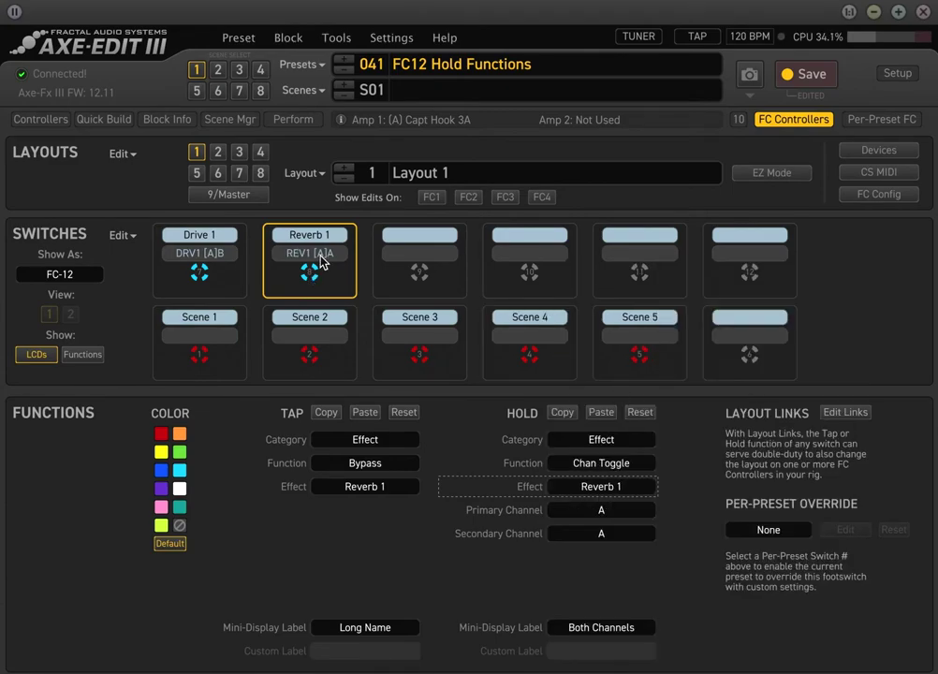
Step: Set the secondary channel of footswitch 8's hold function to B
{"action": "left_click", "coordinate": [604, 536]}
{"action": "left_click", "coordinate": [575, 567]}
Step: Switch Reverb 1 to channel B on the preset grid and return to the foot controller layouts
{"action": "left_click", "coordinate": [785, 118]}
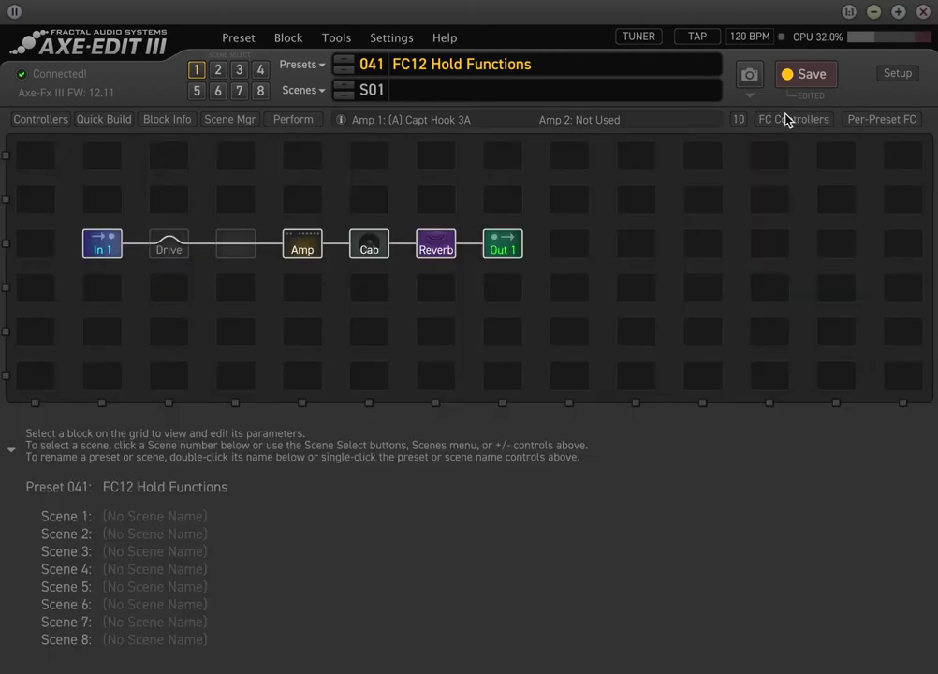
{"action": "left_click", "coordinate": [423, 251]}
{"action": "left_click", "coordinate": [54, 534]}
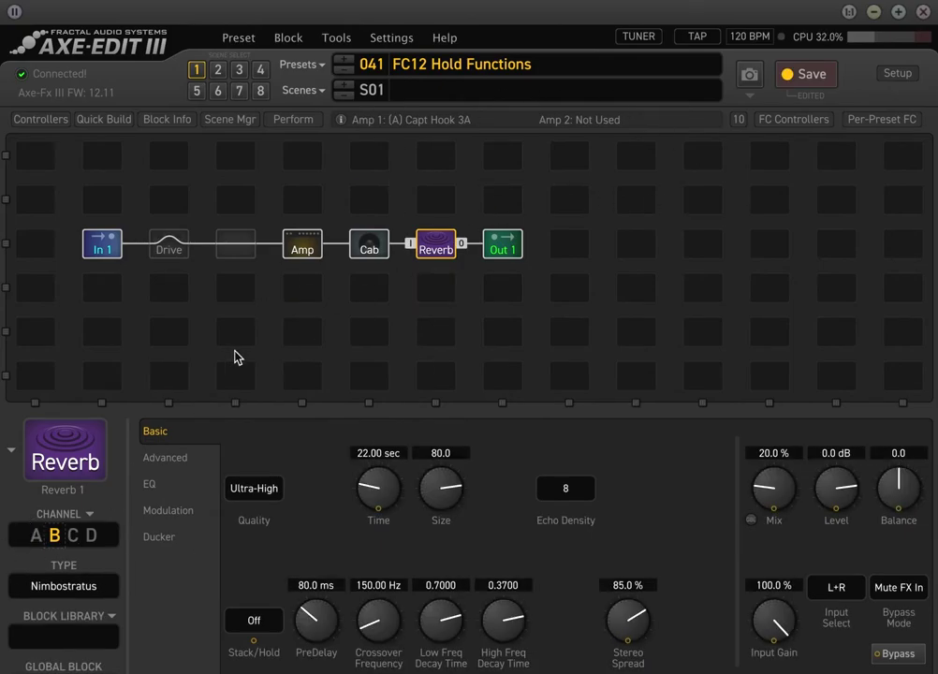
{"action": "left_click", "coordinate": [813, 119]}
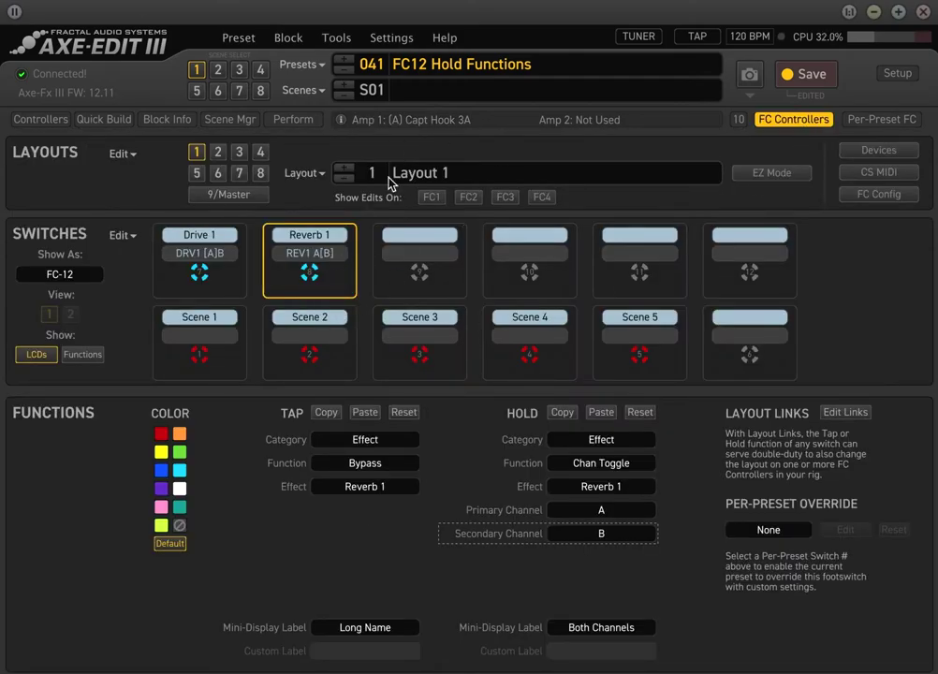
Step: Name scene 1 "Load Verb in Channel B" and save the preset
{"action": "left_click", "coordinate": [487, 90]}
{"action": "type", "text": "Chern"}
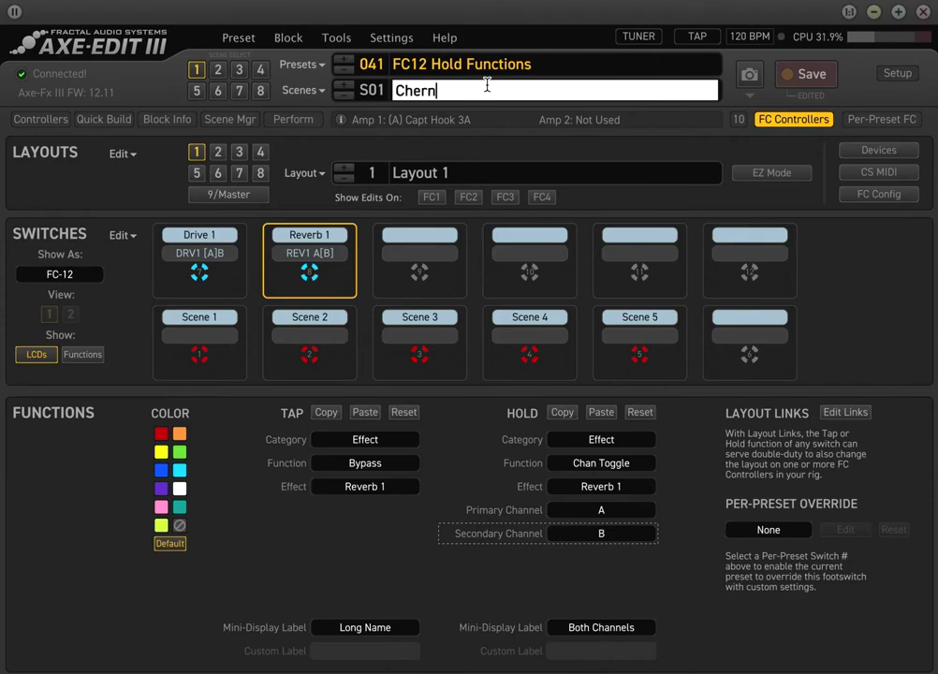
{"action": "key", "text": "BackSpace"}
{"action": "key", "text": "BackSpace"}
{"action": "type", "text": "Load Verb in Channel B"}
{"action": "key", "text": "Return"}
{"action": "left_click", "coordinate": [803, 78]}
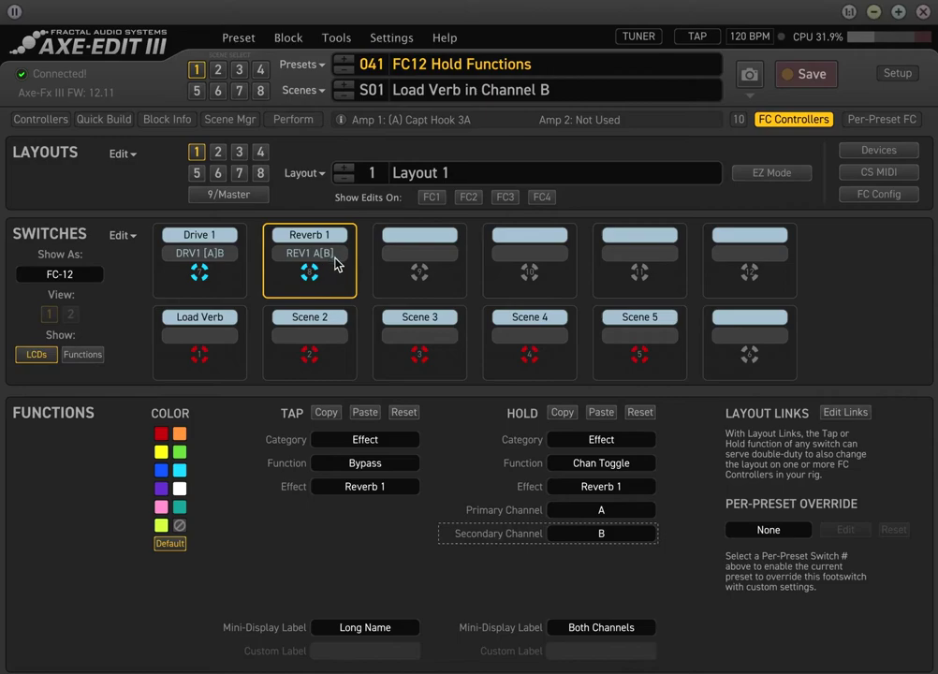
Step: Check the Reverb block's active channel on the preset grid and return to the foot controller layouts
{"action": "left_click", "coordinate": [794, 119]}
{"action": "left_click", "coordinate": [435, 245]}
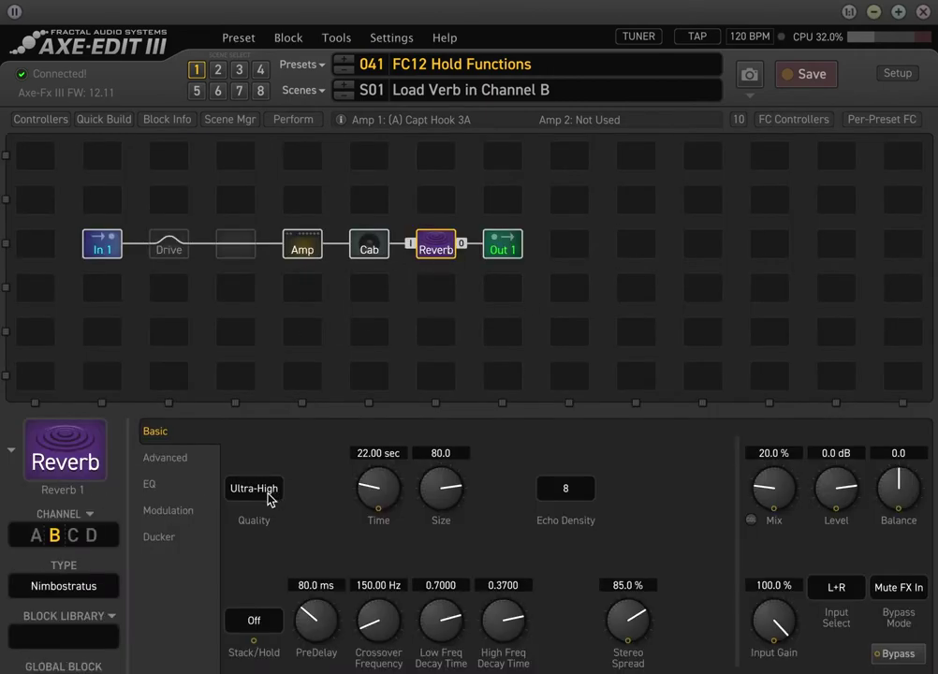
{"action": "left_click", "coordinate": [794, 119]}
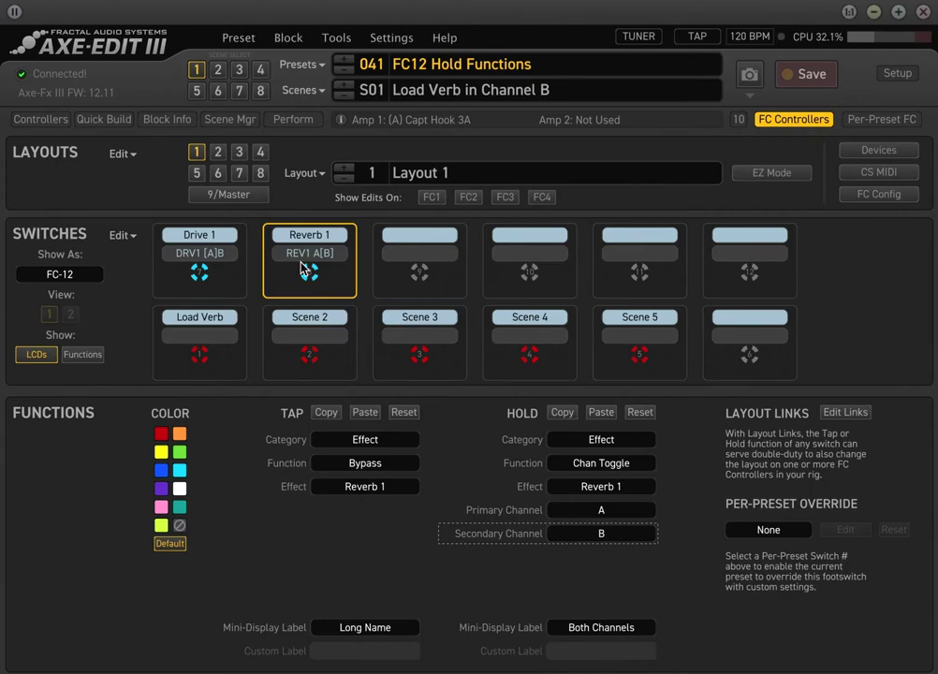
Step: Switch the Reverb block to channel A on the preset grid and save the preset
{"action": "left_click", "coordinate": [791, 120]}
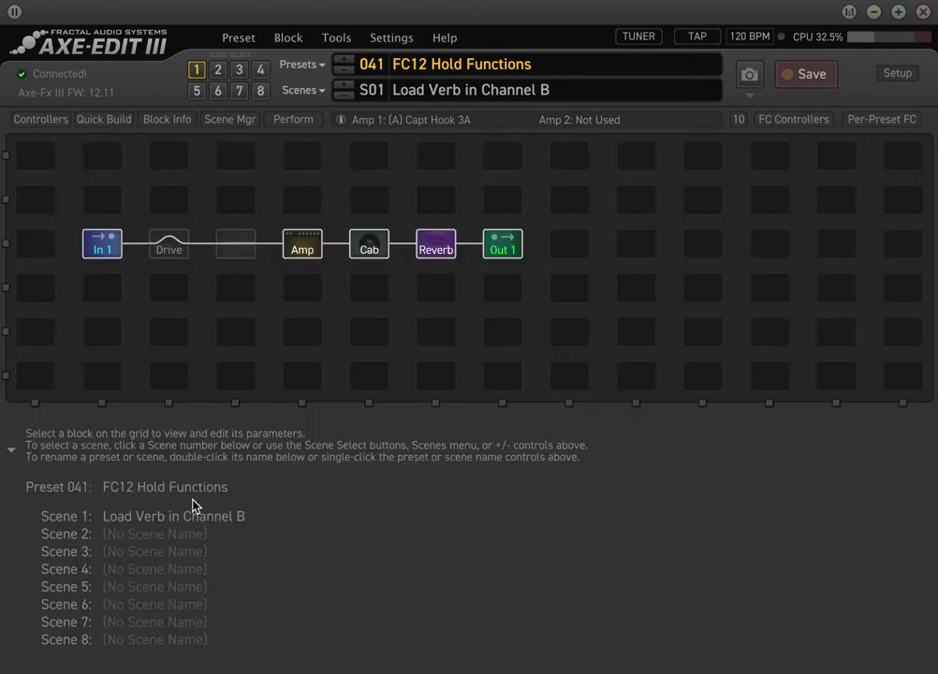
{"action": "left_click", "coordinate": [436, 246]}
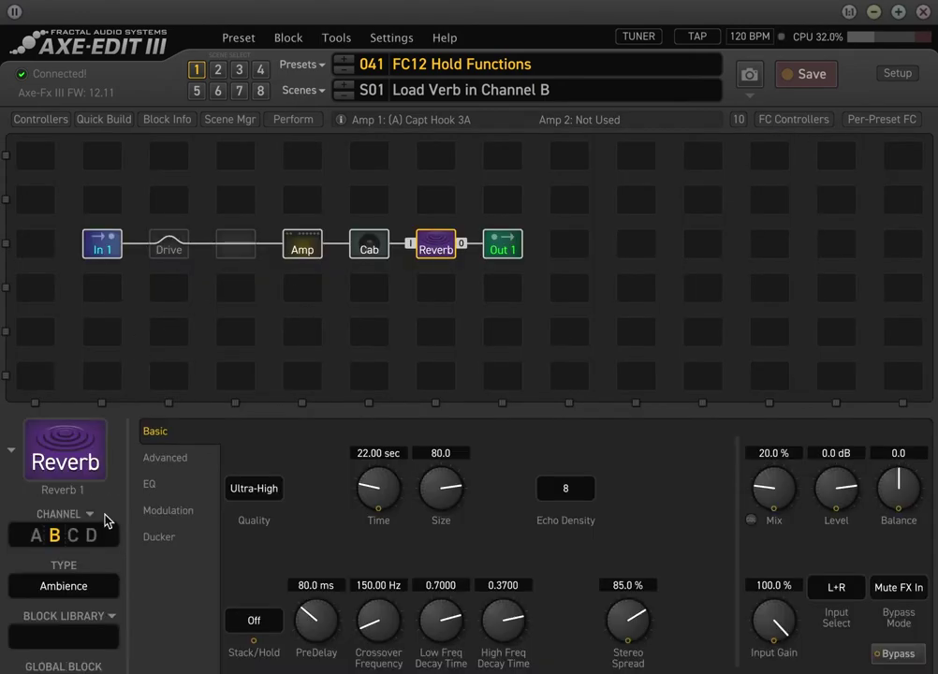
{"action": "left_click", "coordinate": [38, 536]}
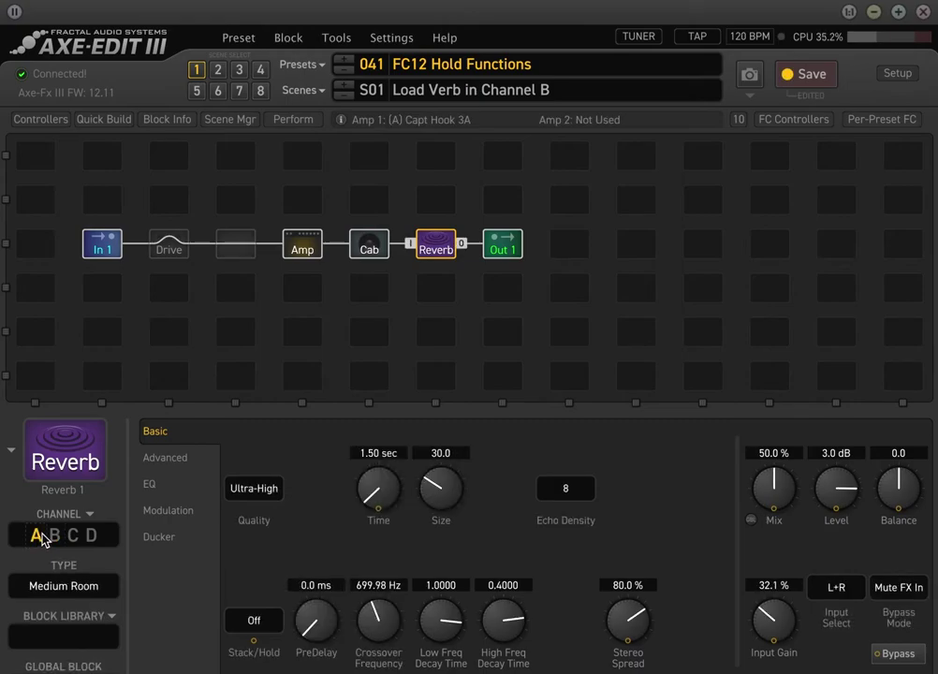
{"action": "left_click", "coordinate": [801, 75]}
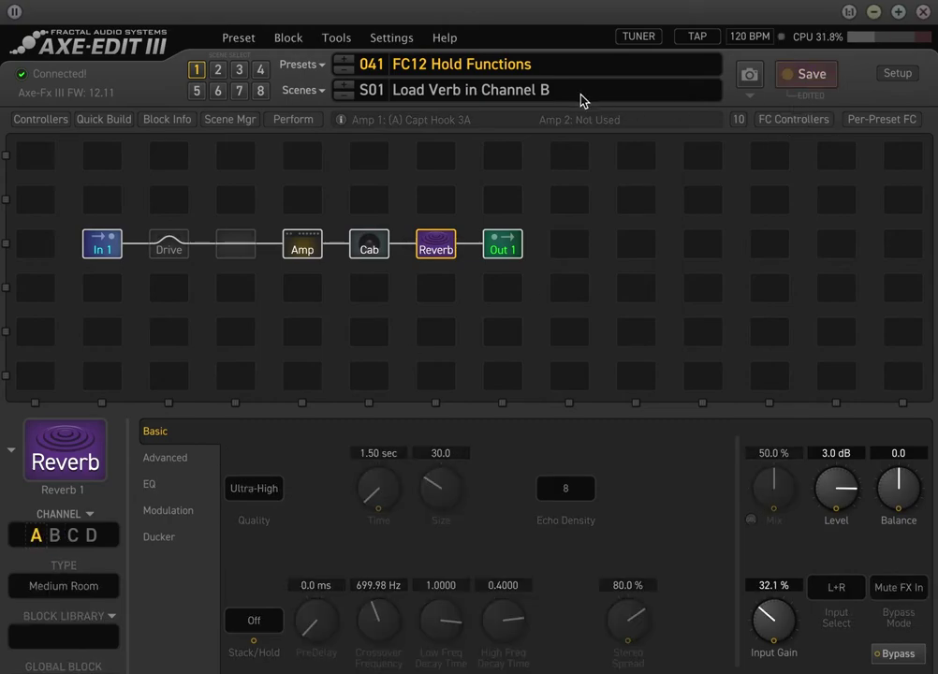
Step: Rename scene 1 to "Load Verb in Channel A" and save the preset
{"action": "double_click", "coordinate": [583, 91]}
{"action": "left_click", "coordinate": [587, 91]}
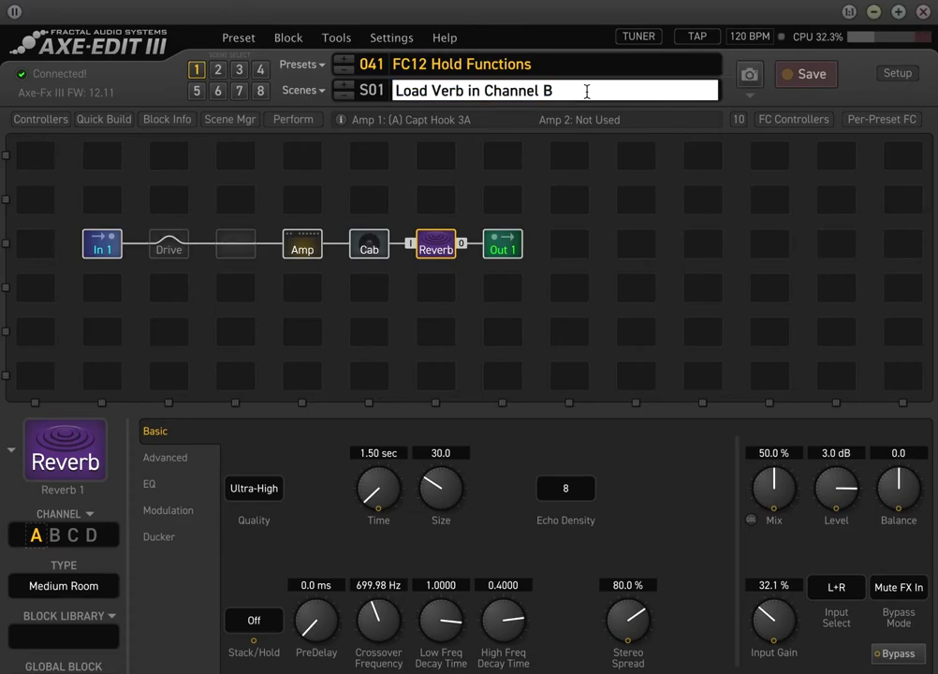
{"action": "key", "text": "Return"}
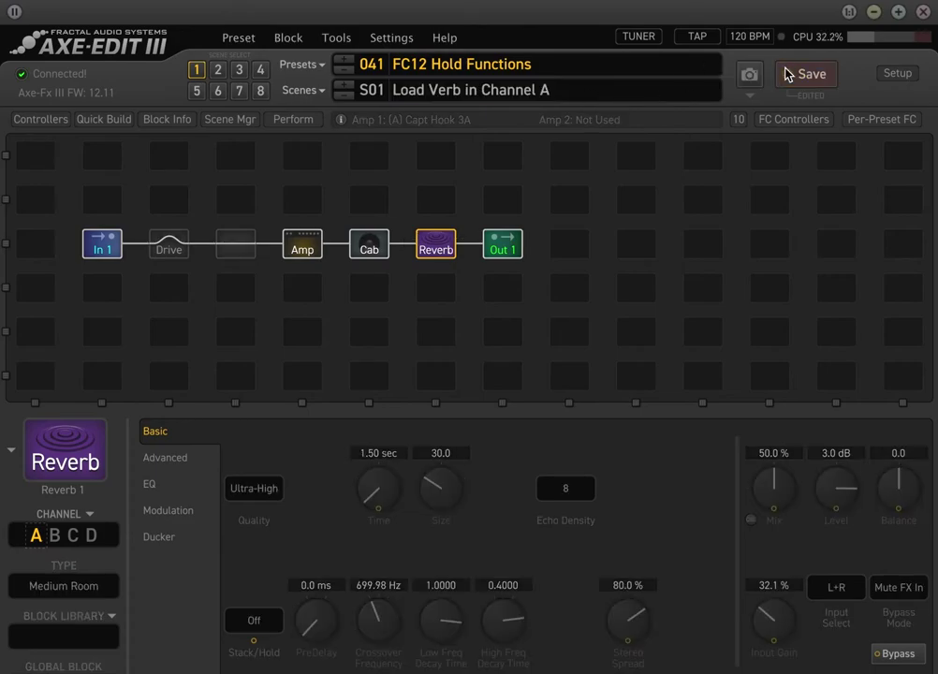
{"action": "key", "text": "ctrl+s"}
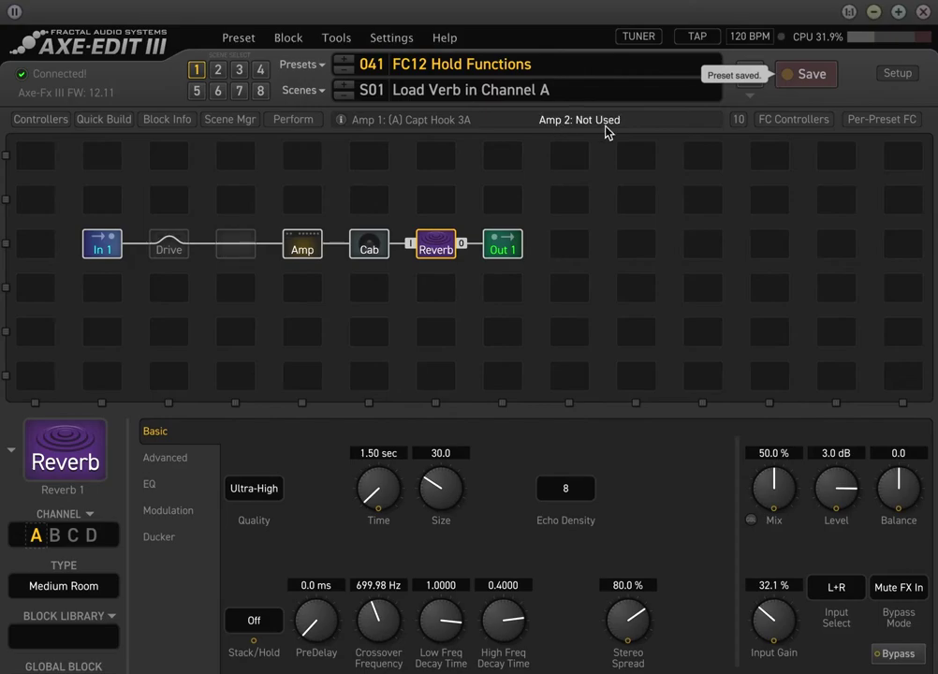
Step: Compare footswitch 8's channel label in the foot controller layouts with the preset grid
{"action": "left_click", "coordinate": [787, 121]}
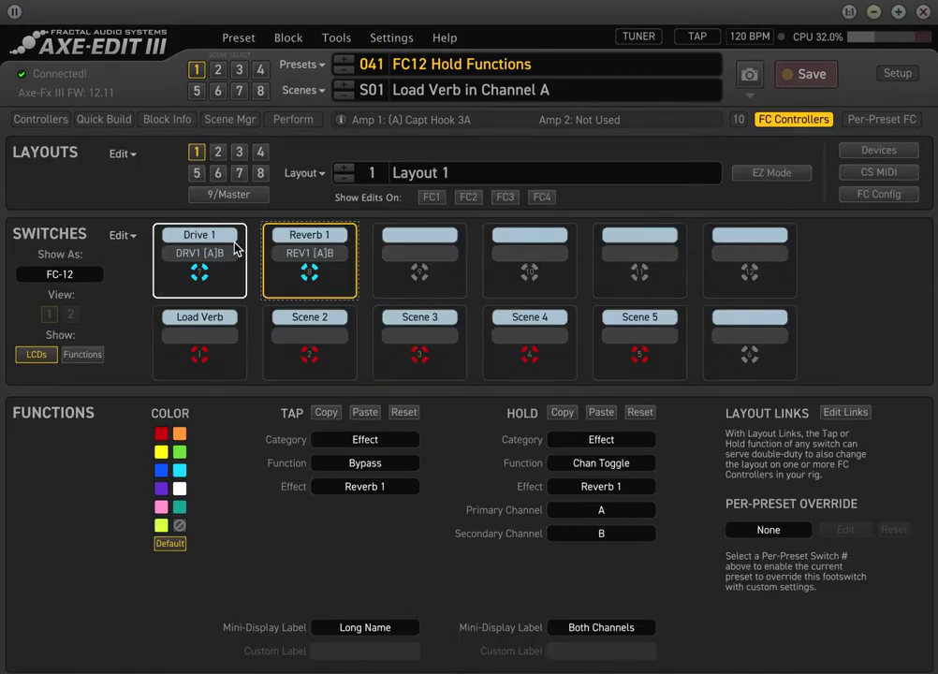
{"action": "left_click", "coordinate": [824, 119]}
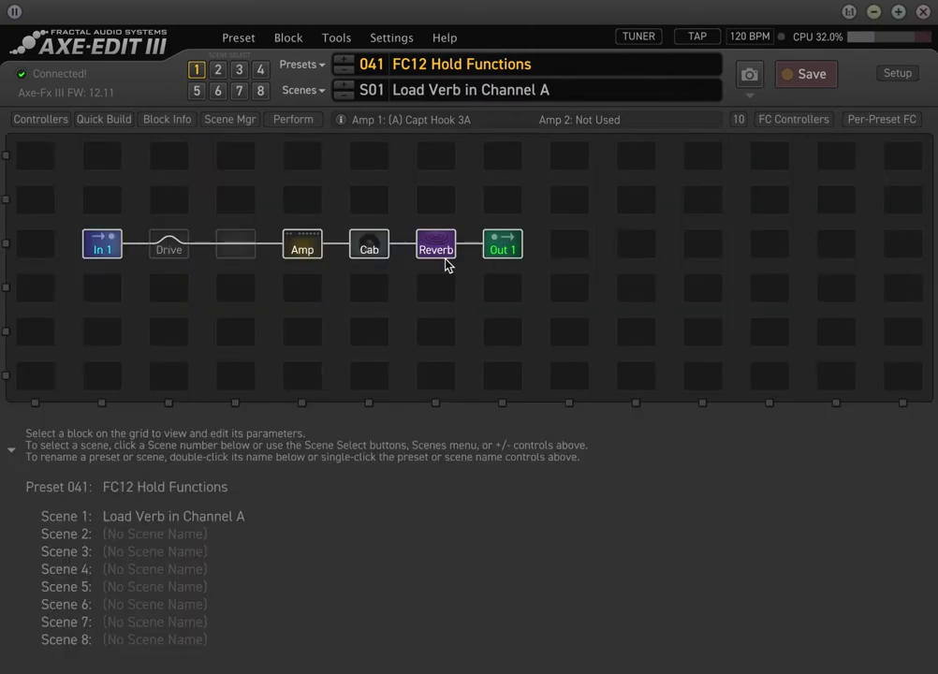
{"action": "left_click", "coordinate": [798, 120]}
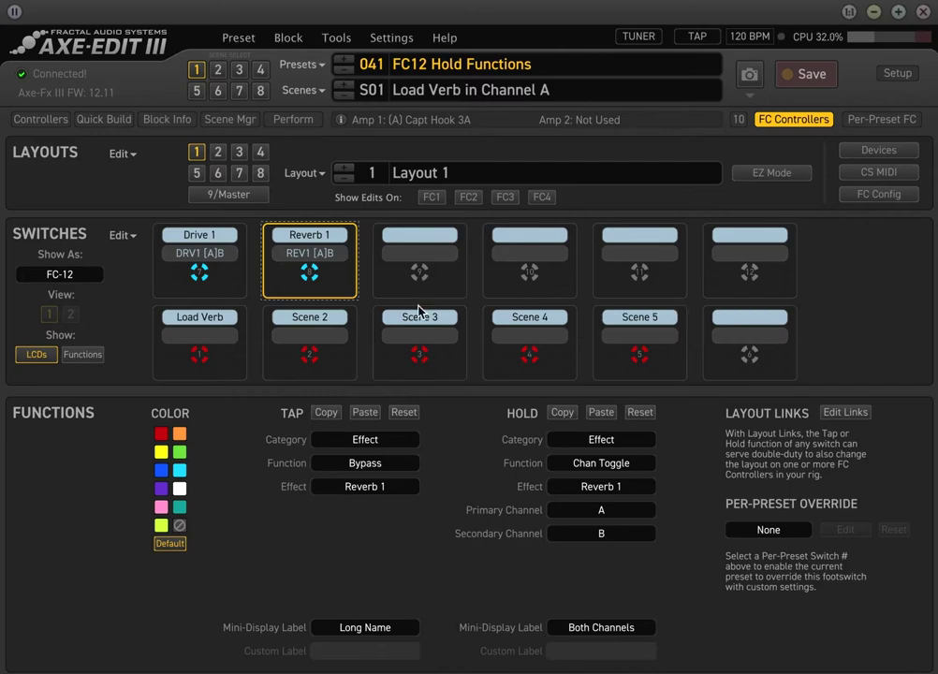
Step: Set footswitch 6's tap category to Utility with the Tap Tempo function
{"action": "left_click", "coordinate": [750, 353]}
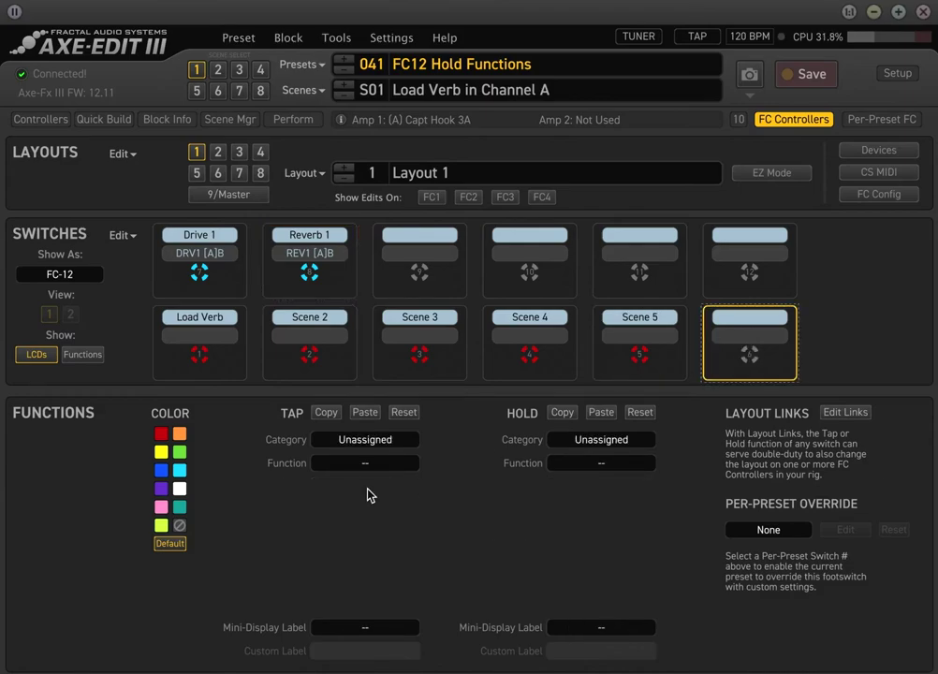
{"action": "left_click", "coordinate": [384, 440]}
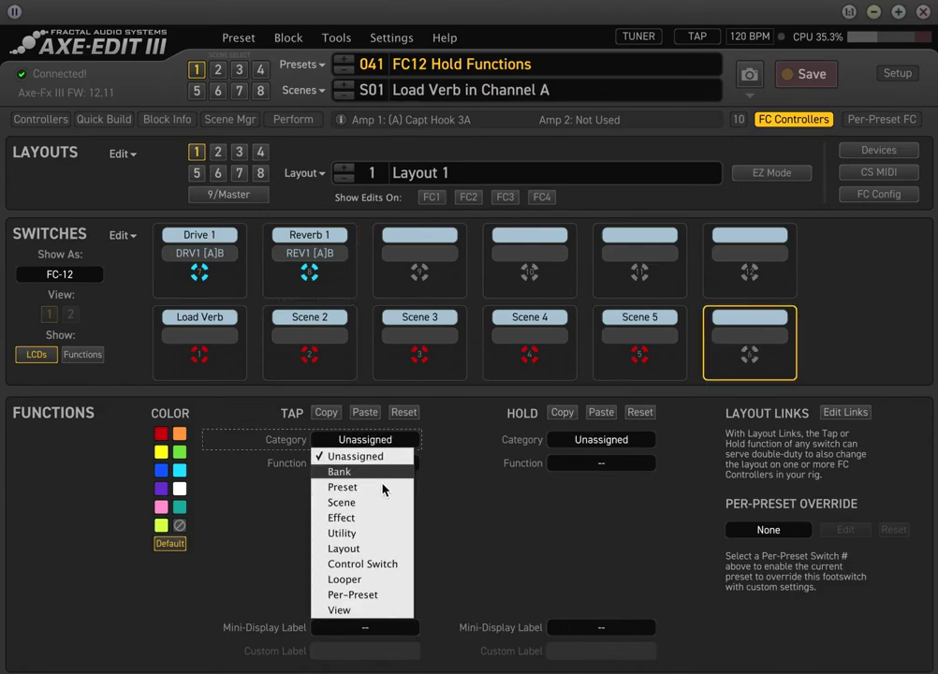
{"action": "left_click", "coordinate": [391, 534]}
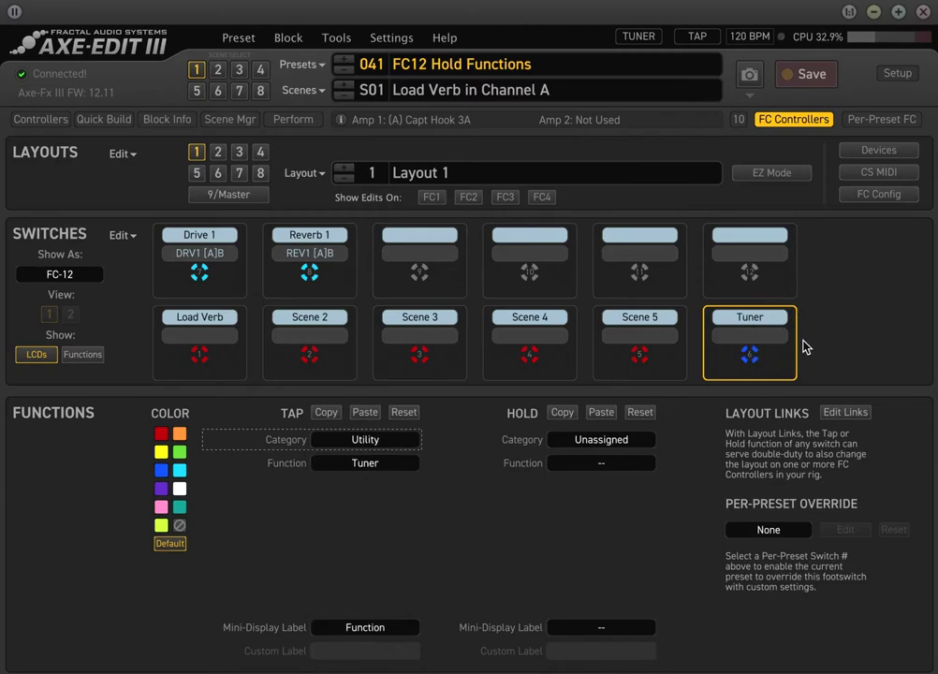
{"action": "left_click", "coordinate": [365, 463]}
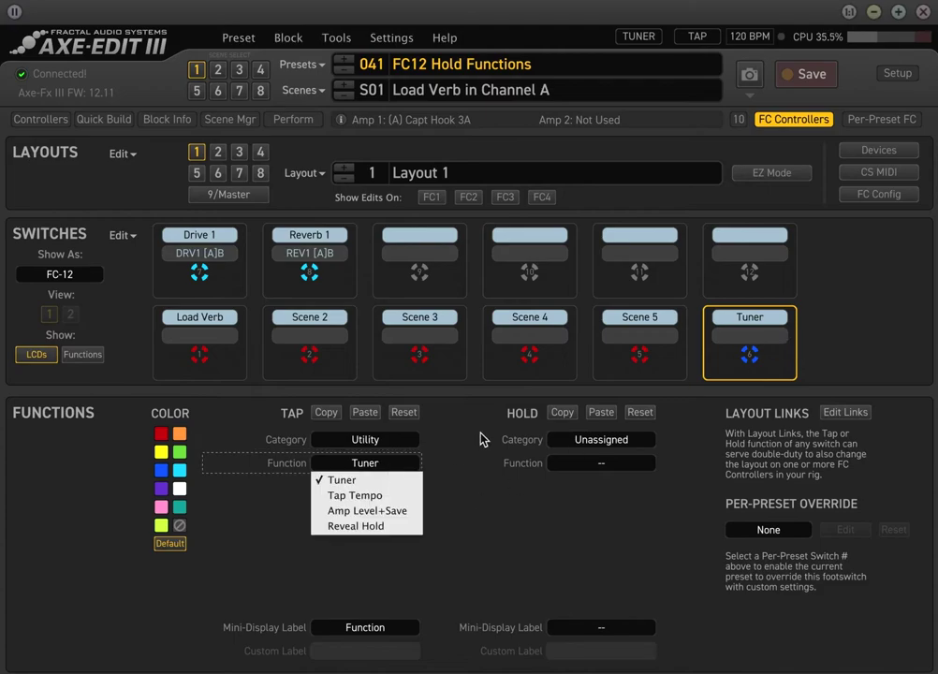
{"action": "left_click", "coordinate": [373, 496]}
{"action": "left_click", "coordinate": [368, 439]}
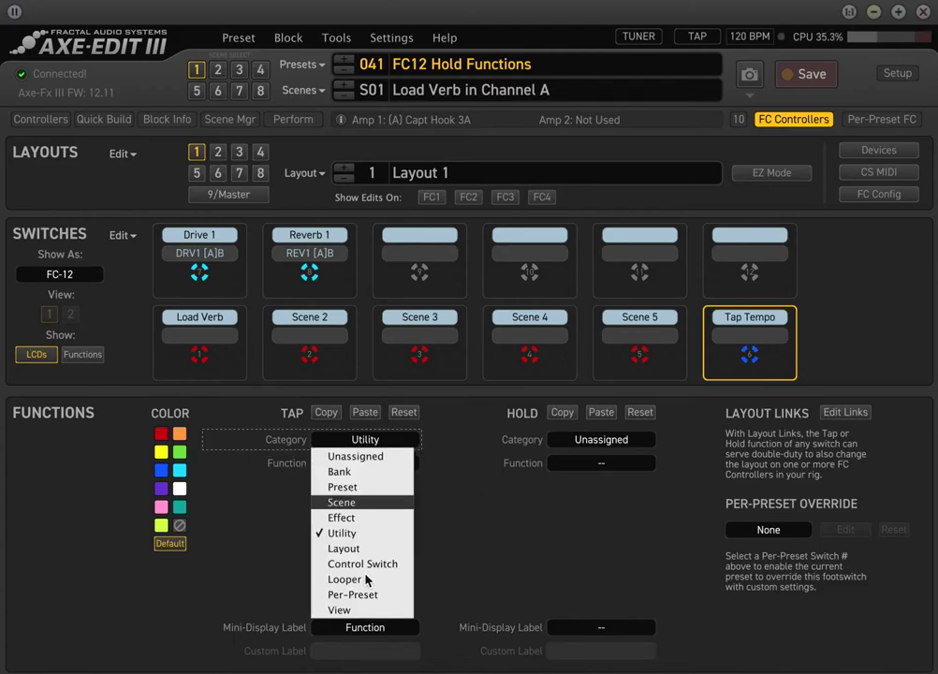
{"action": "left_click", "coordinate": [374, 476]}
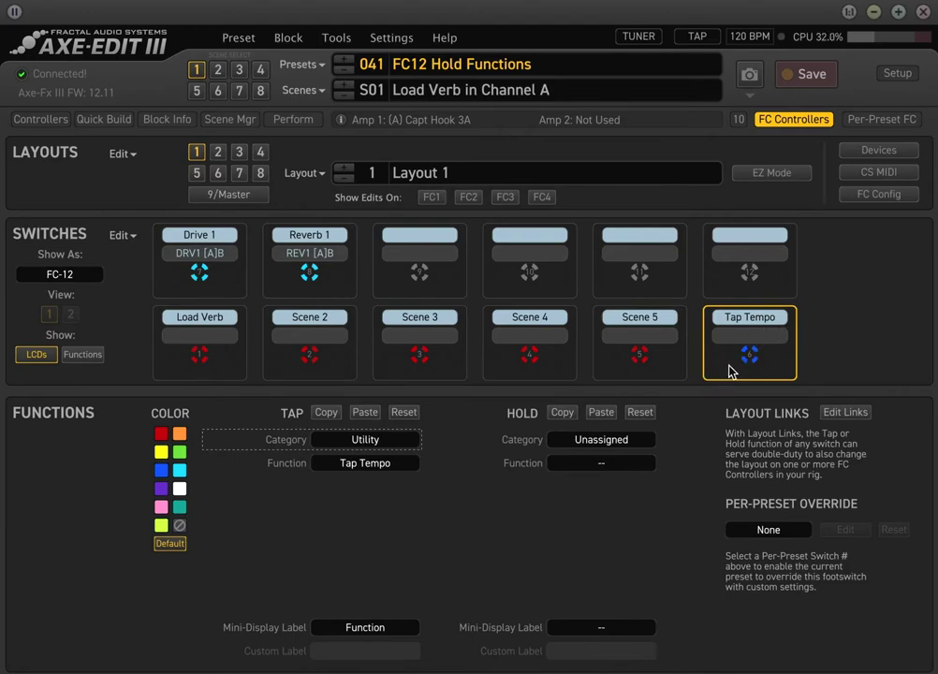
Step: Set footswitch 6's hold category to Utility with the Tuner function
{"action": "left_click", "coordinate": [602, 439]}
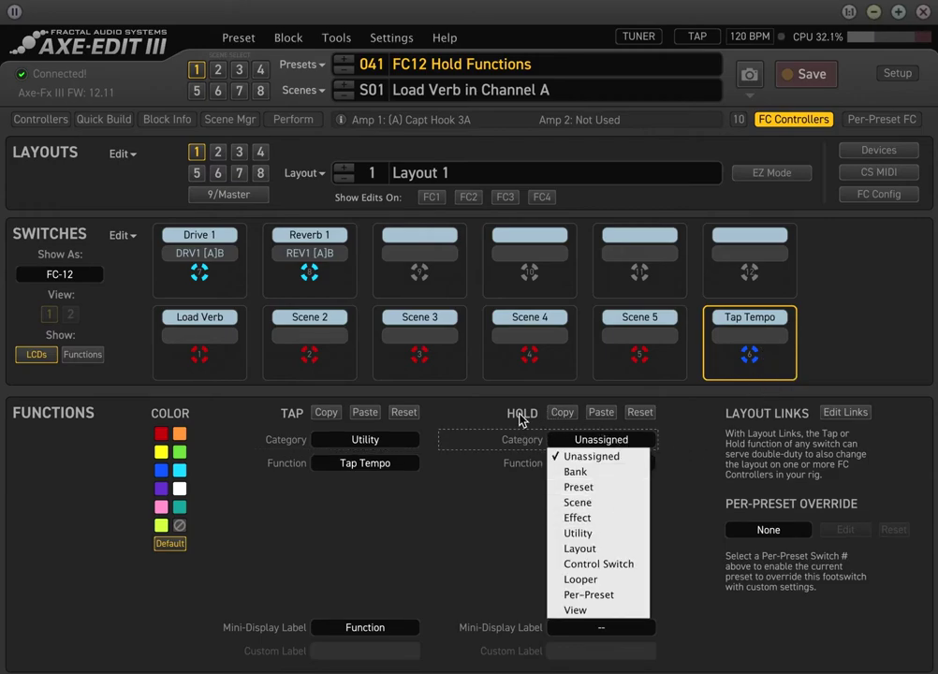
{"action": "left_click", "coordinate": [621, 535]}
{"action": "left_click", "coordinate": [615, 474]}
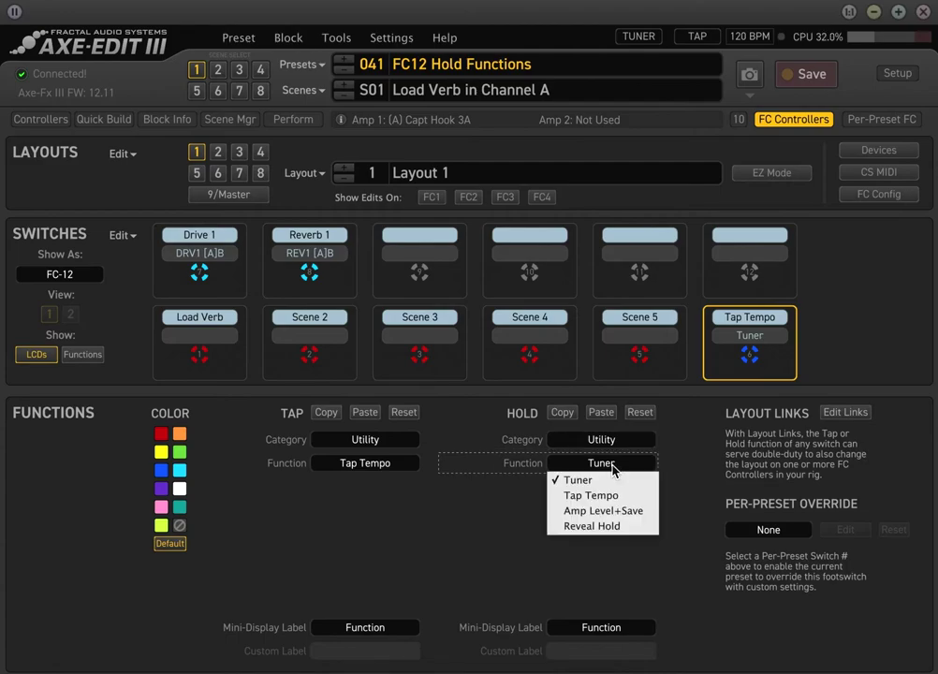
{"action": "left_click", "coordinate": [574, 479]}
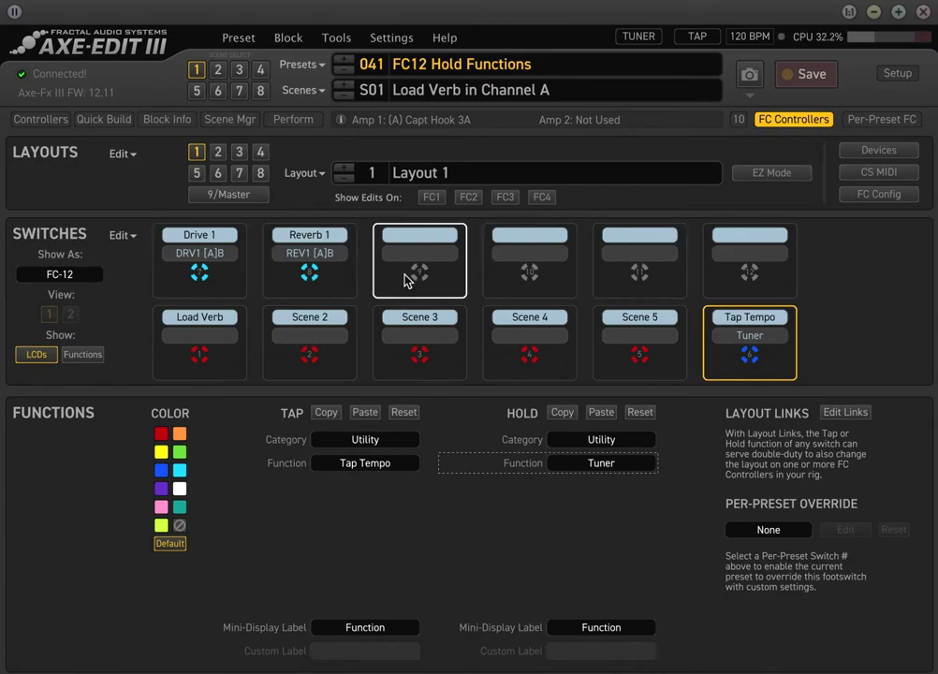
Step: Set footswitch 9's tap category to Effect with the Bypass function for Delay 1
{"action": "left_click", "coordinate": [794, 120]}
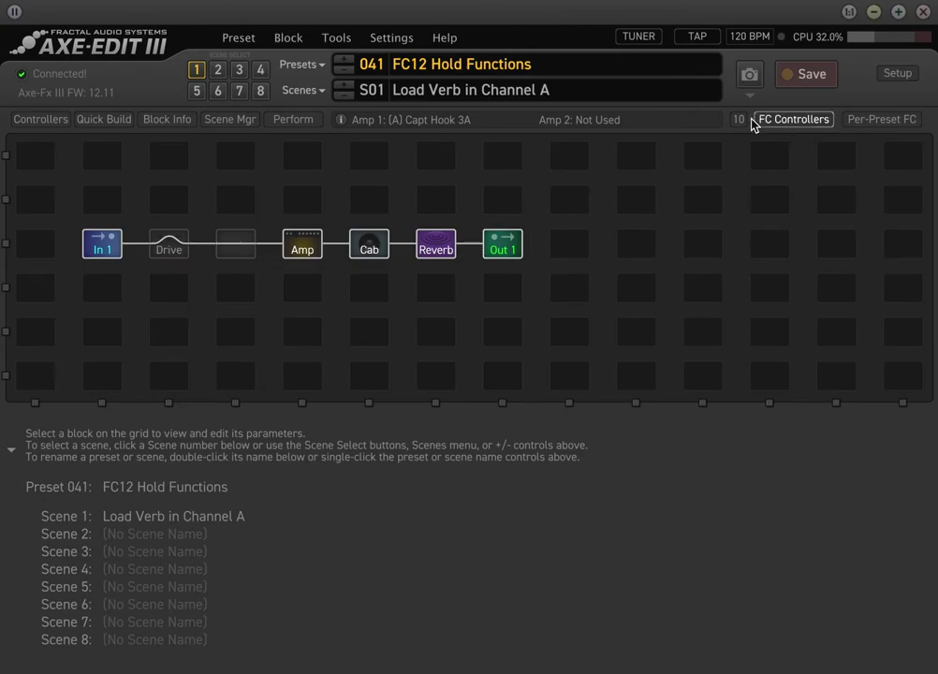
{"action": "left_click", "coordinate": [782, 121]}
{"action": "left_click", "coordinate": [418, 274]}
{"action": "left_click", "coordinate": [394, 442]}
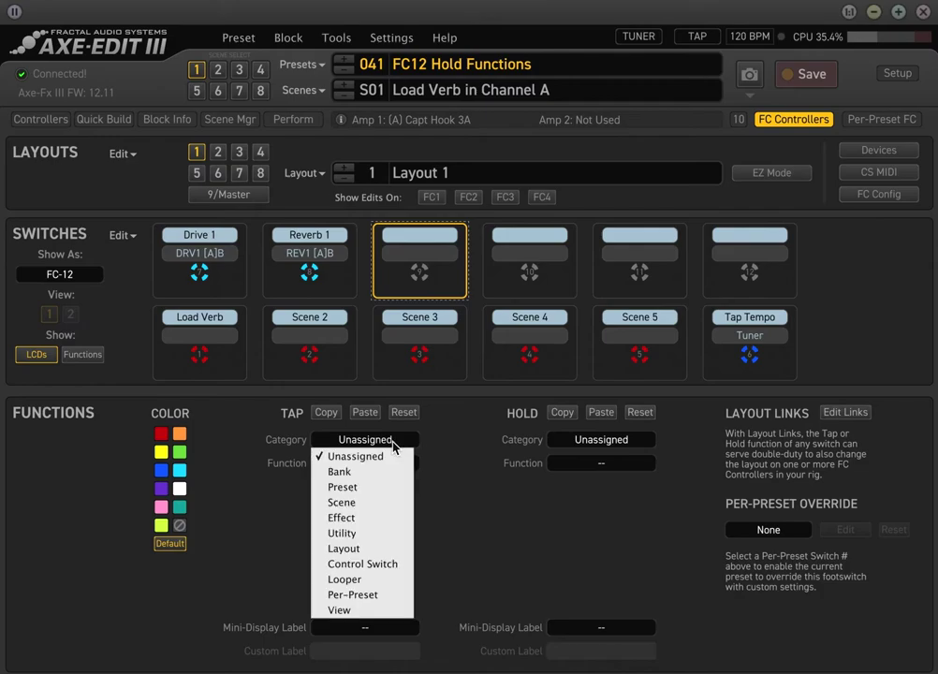
{"action": "left_click", "coordinate": [393, 518]}
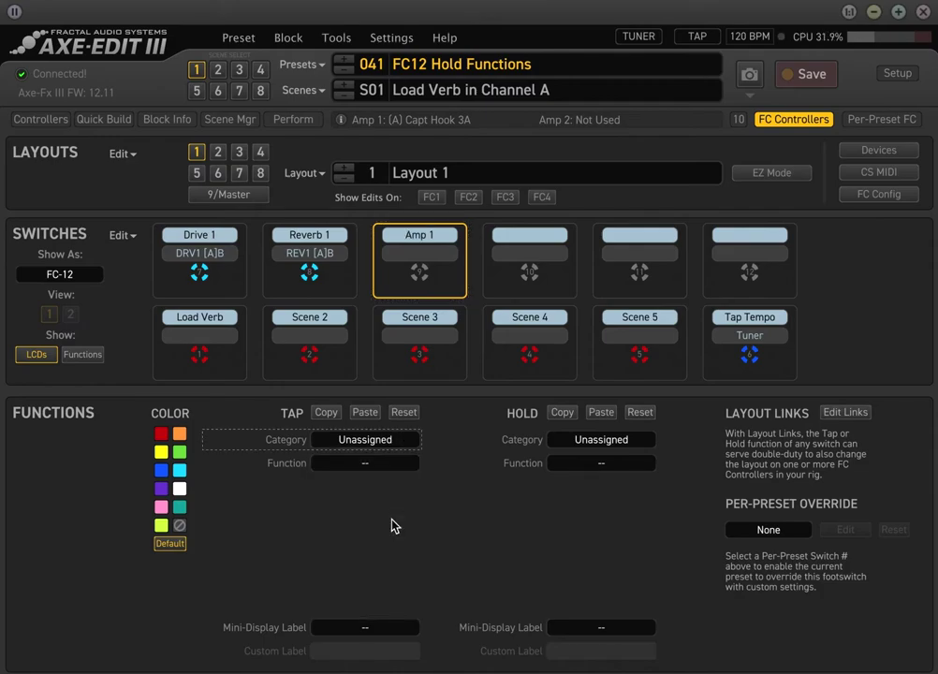
{"action": "left_click", "coordinate": [379, 465]}
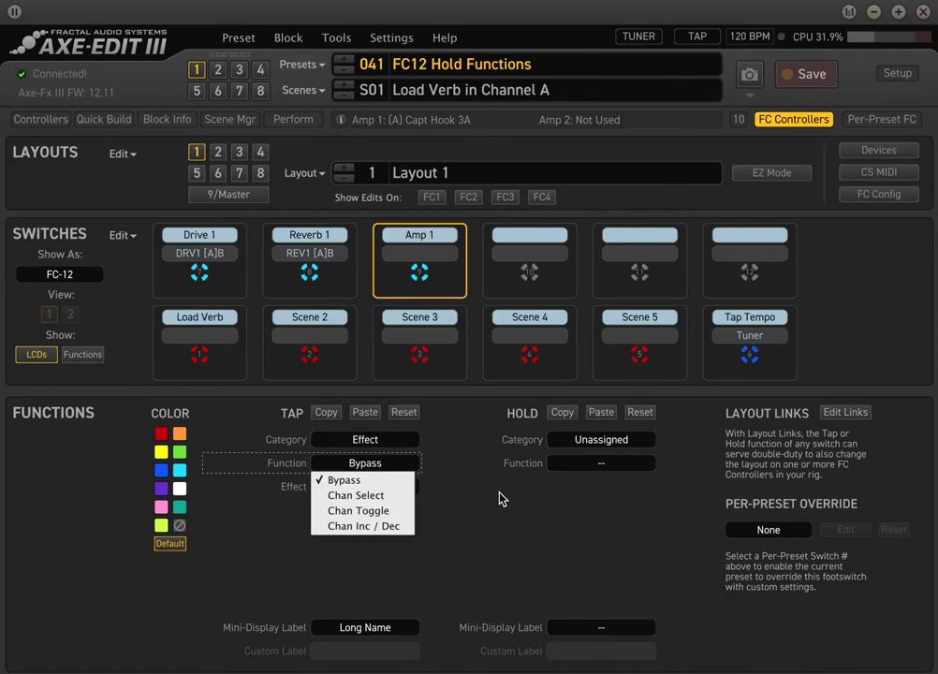
{"action": "left_click", "coordinate": [423, 490]}
{"action": "left_click", "coordinate": [417, 488]}
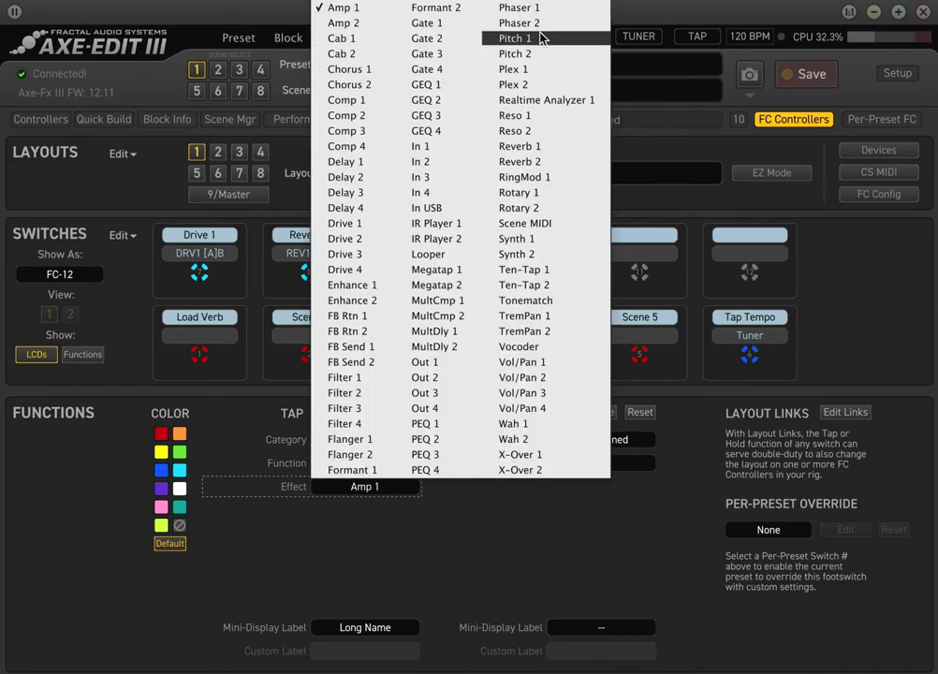
{"action": "left_click", "coordinate": [345, 162]}
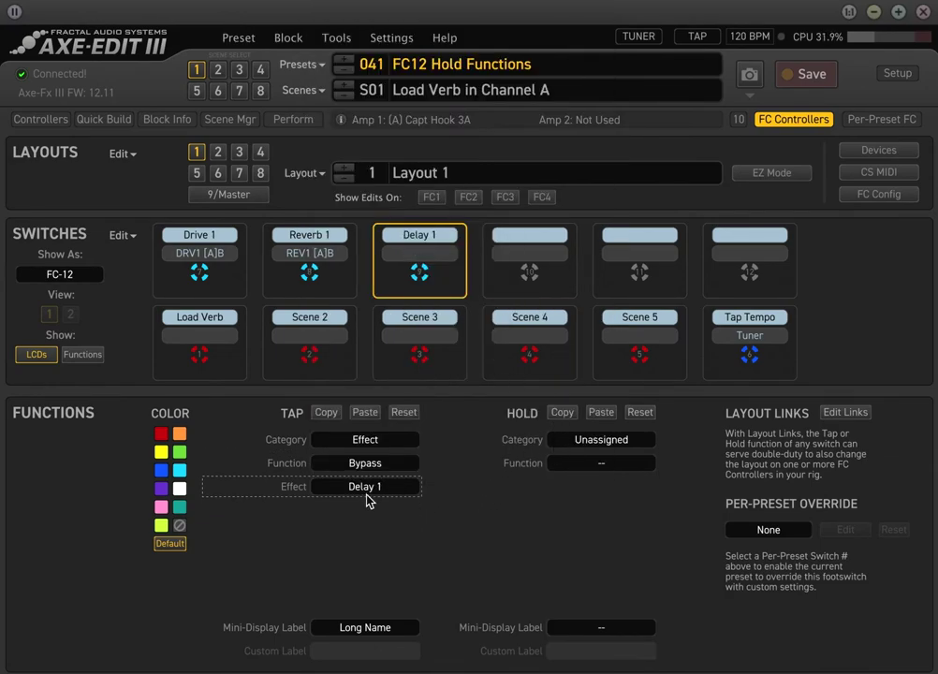
Step: Set footswitch 9's hold category to Effect with the Chan Toggle function for Delay 1
{"action": "left_click", "coordinate": [601, 439]}
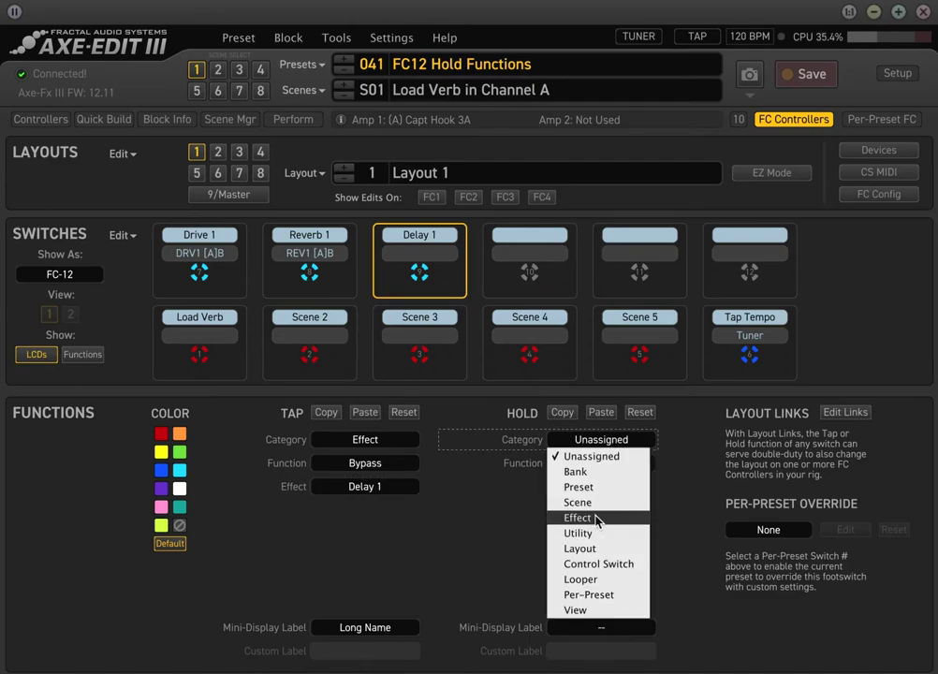
{"action": "left_click", "coordinate": [597, 519]}
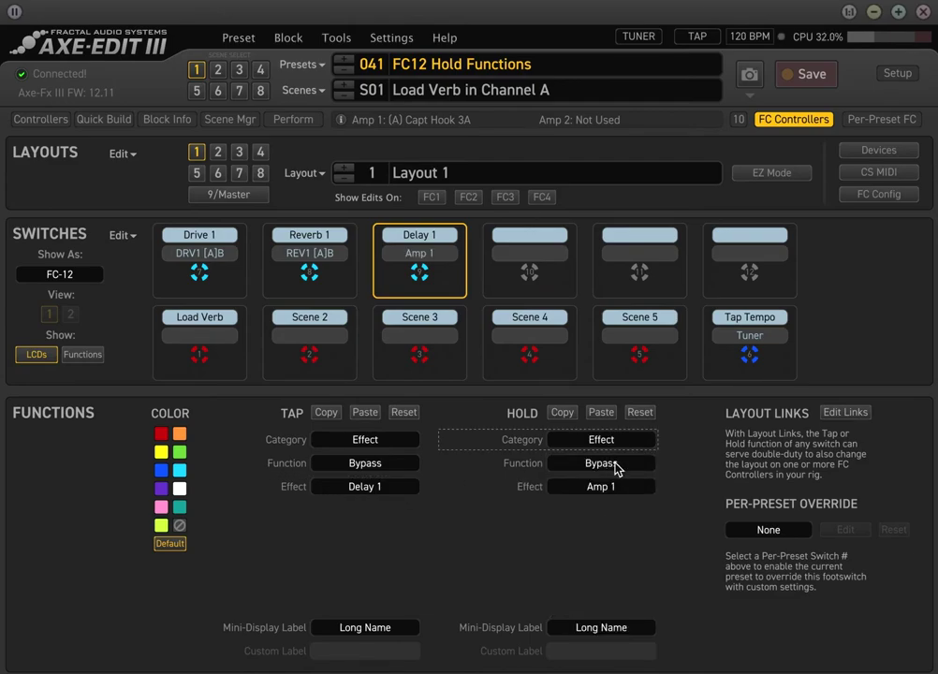
{"action": "left_click", "coordinate": [606, 466]}
{"action": "left_click", "coordinate": [615, 512]}
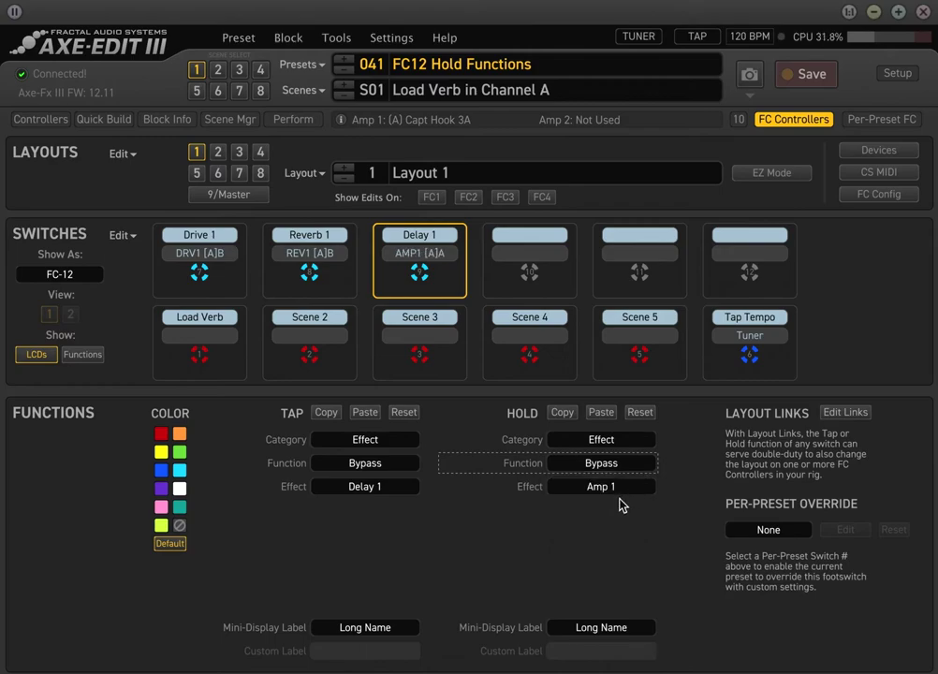
{"action": "left_click", "coordinate": [609, 487]}
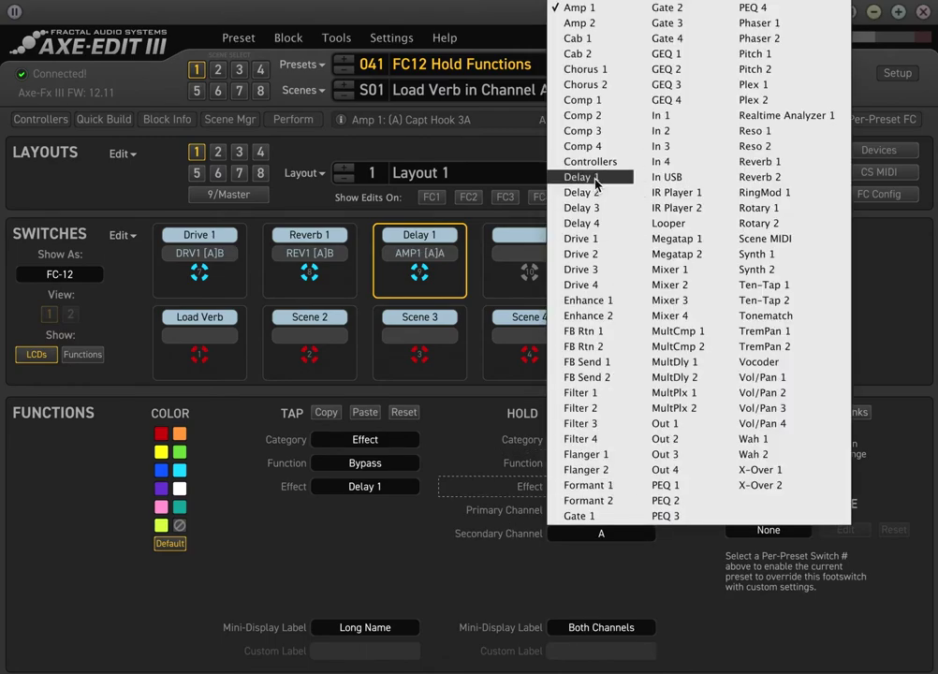
{"action": "left_click", "coordinate": [583, 177]}
Step: Set the secondary channel of footswitch 9's hold function to B and return to the preset grid
{"action": "left_click", "coordinate": [604, 534]}
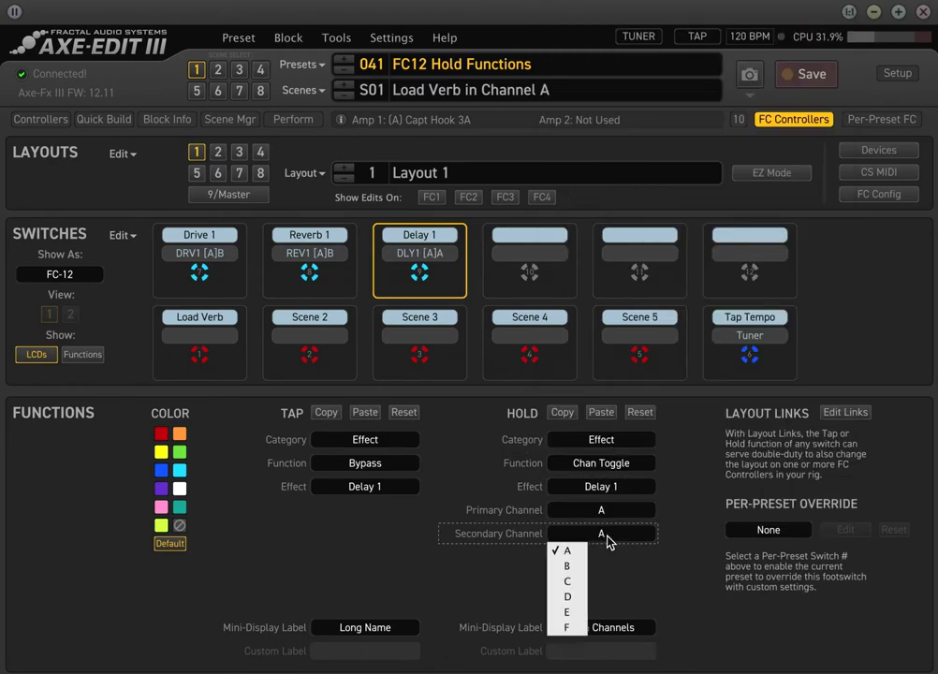
{"action": "left_click", "coordinate": [571, 566]}
{"action": "left_click", "coordinate": [794, 120]}
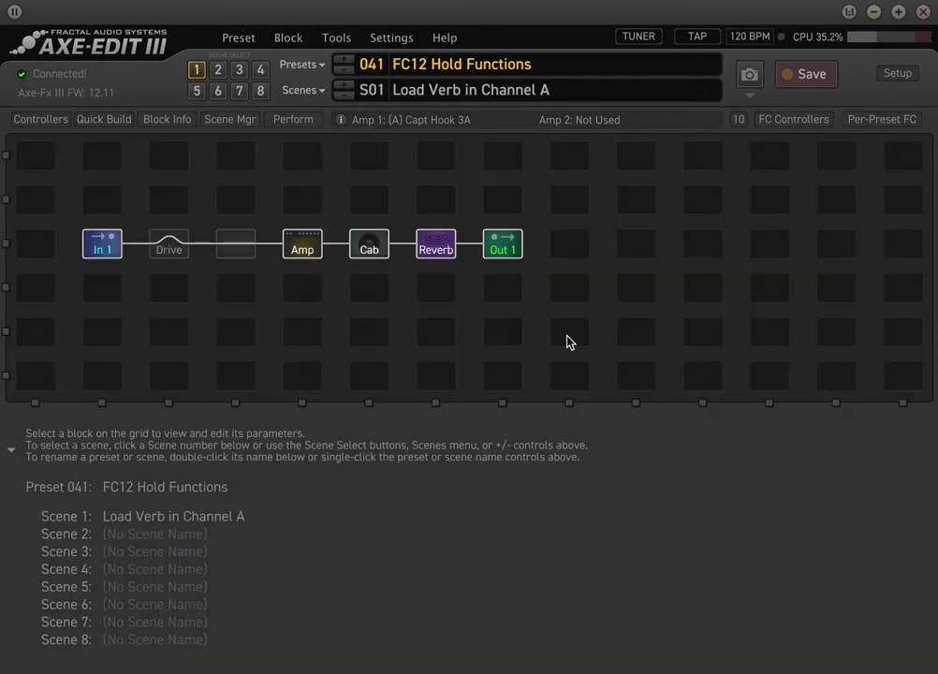
Step: Move the Out 1 block three columns further along its row and place the Reverb block directly before it
{"action": "left_click", "coordinate": [232, 253]}
{"action": "left_click_drag", "start_coordinate": [512, 257], "coordinate": [712, 253]}
{"action": "left_click_drag", "start_coordinate": [459, 245], "coordinate": [432, 288]}
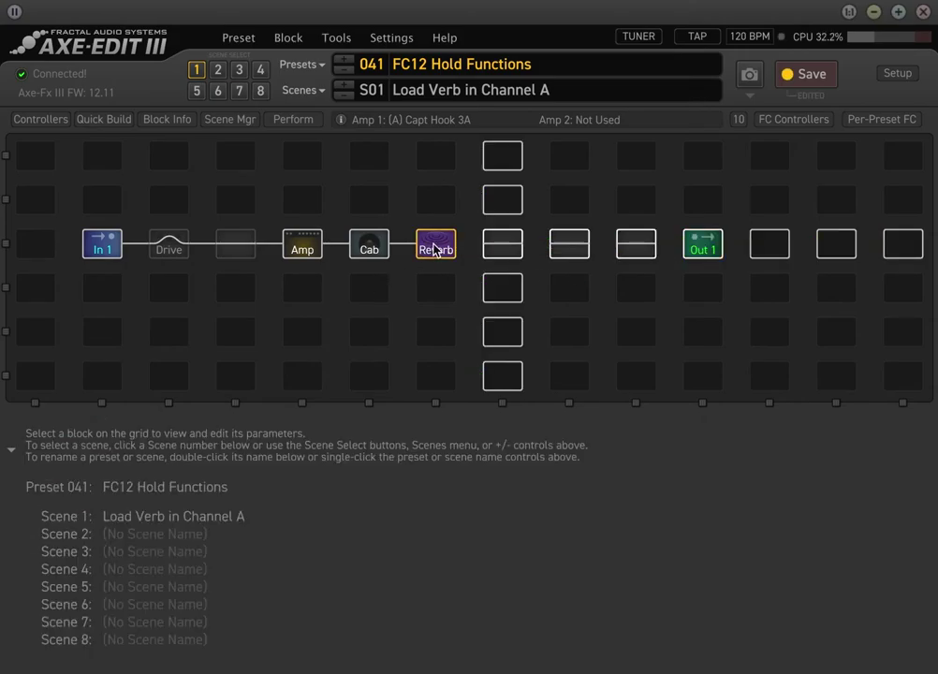
{"action": "left_click_drag", "start_coordinate": [440, 247], "coordinate": [637, 245]}
Step: Insert a Delay 1 block directly before the Reverb and set its channel A tempo to 1/8
{"action": "left_click", "coordinate": [511, 245]}
{"action": "right_click", "coordinate": [574, 245]}
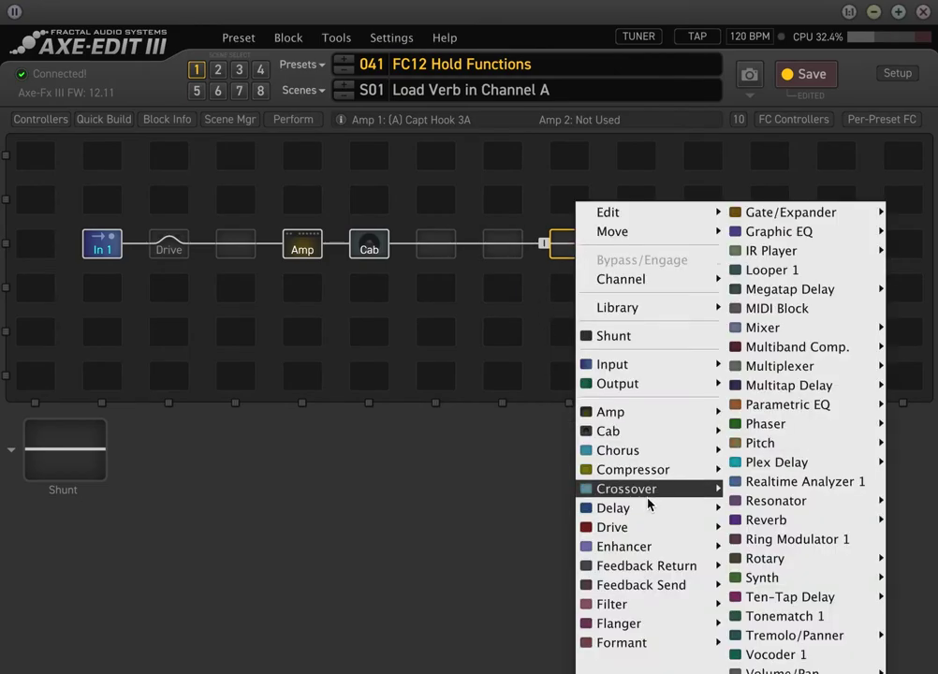
{"action": "left_click", "coordinate": [771, 454]}
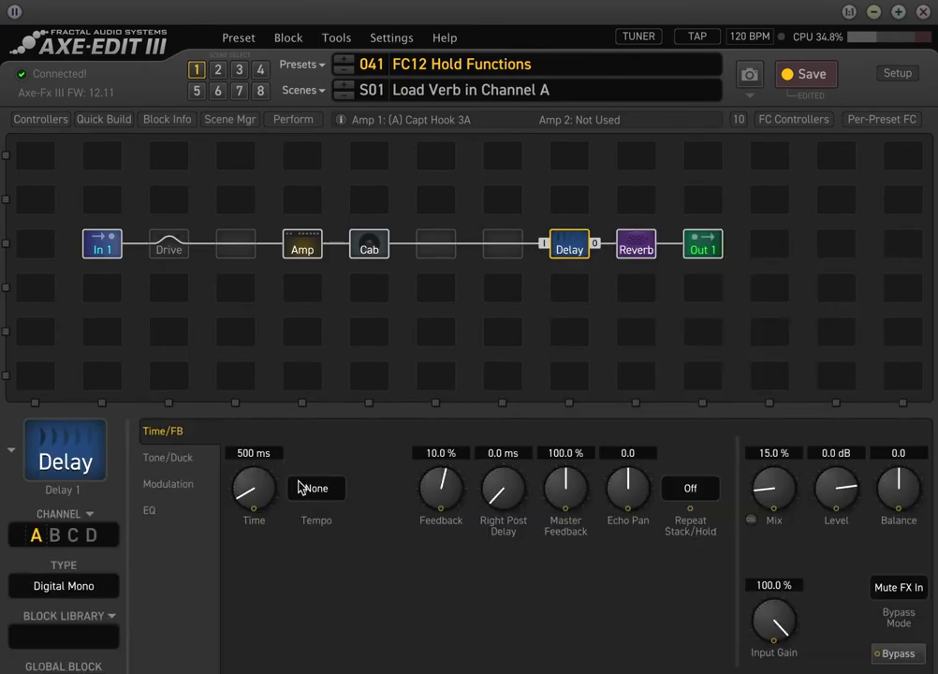
{"action": "left_click", "coordinate": [304, 484]}
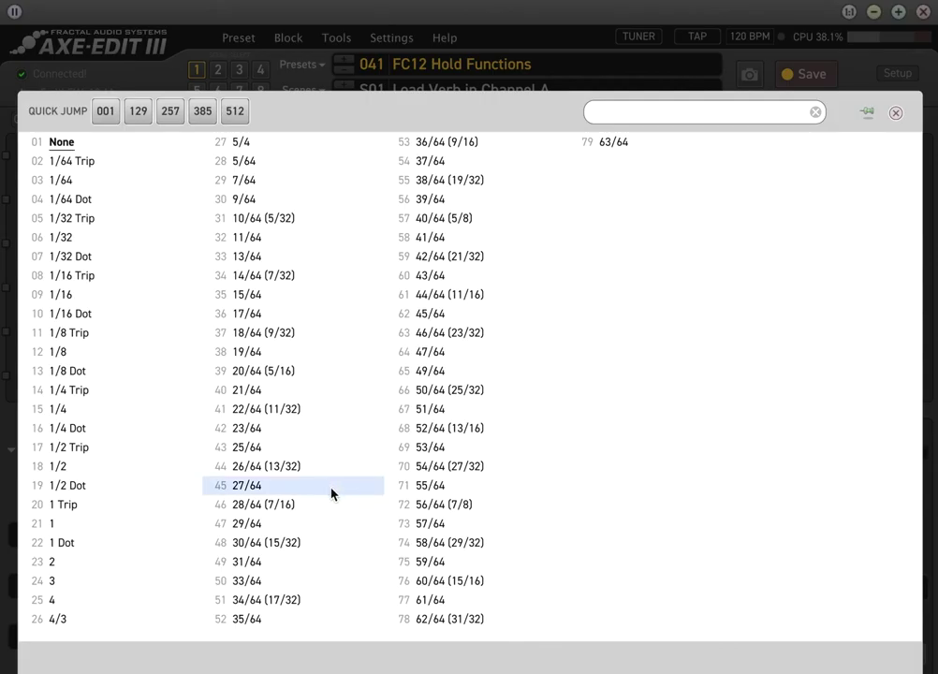
{"action": "left_click", "coordinate": [84, 354]}
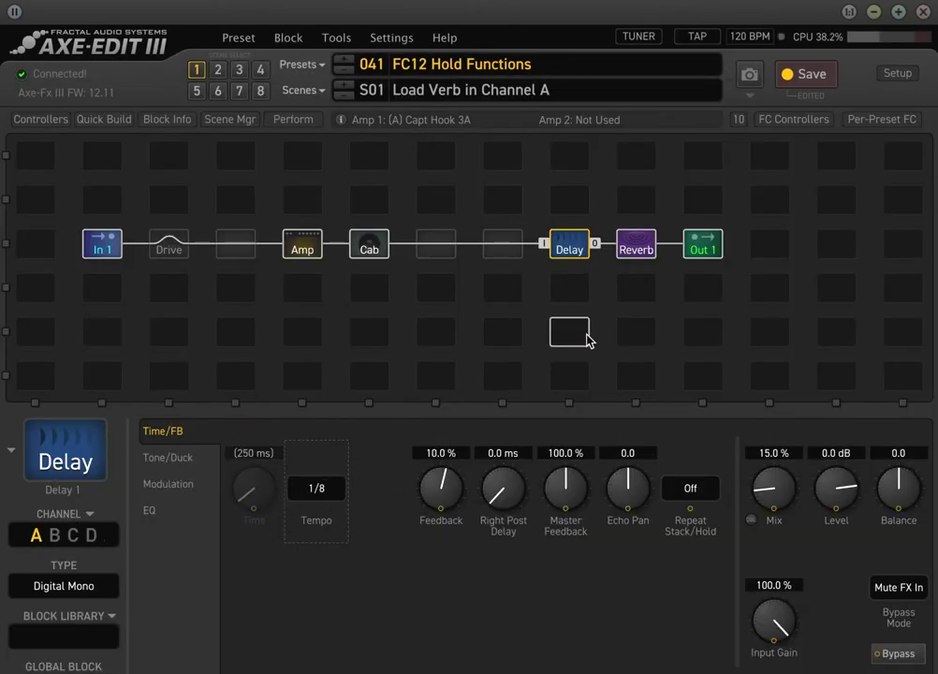
Step: Set the Delay block's channel B tempo to 1/8 Trip
{"action": "left_click", "coordinate": [57, 530]}
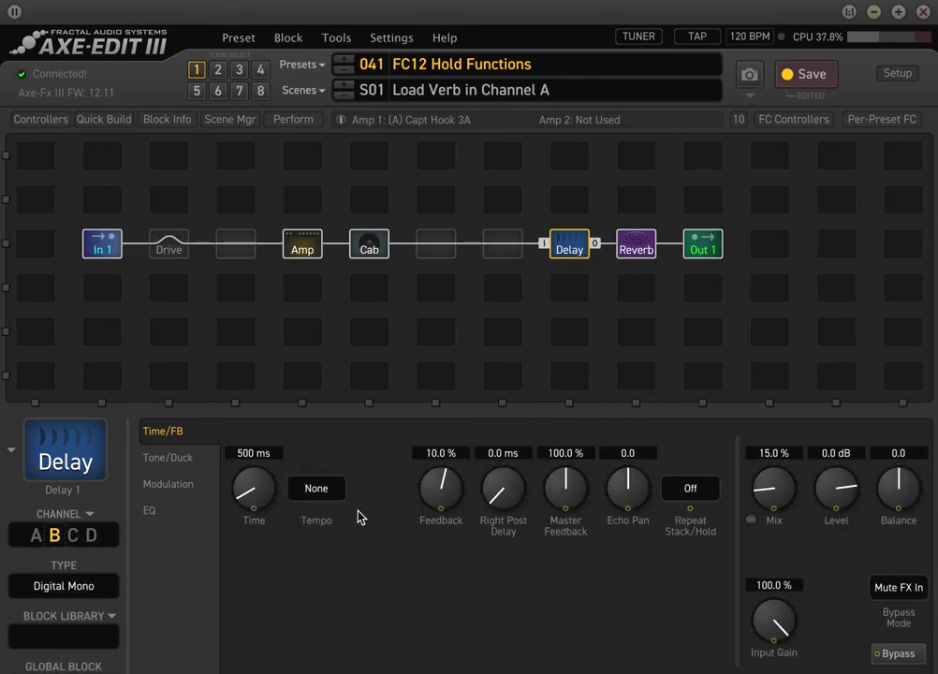
{"action": "left_click", "coordinate": [319, 489]}
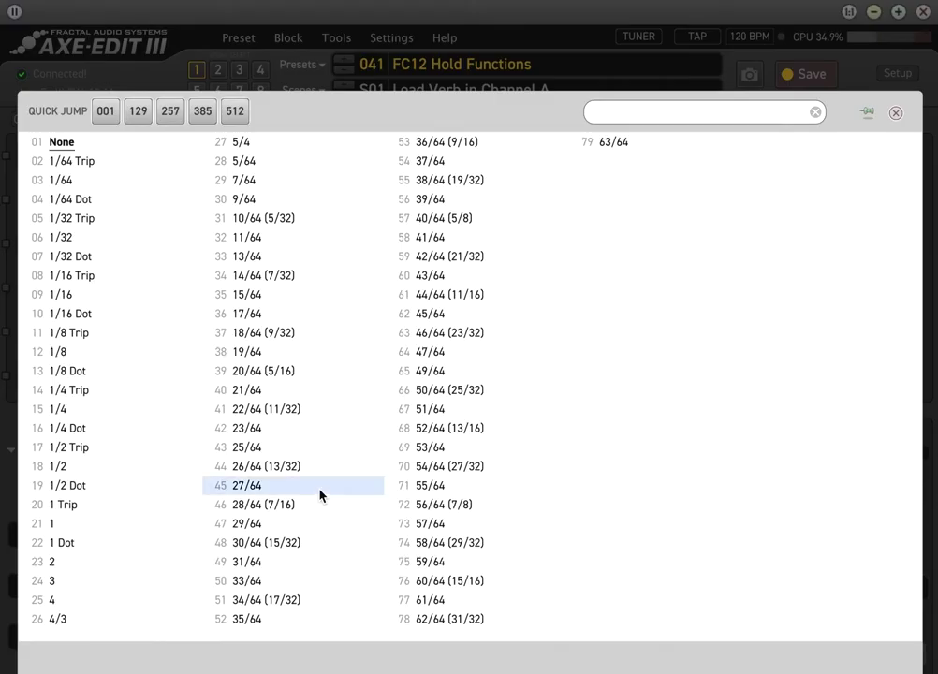
{"action": "left_click", "coordinate": [87, 333]}
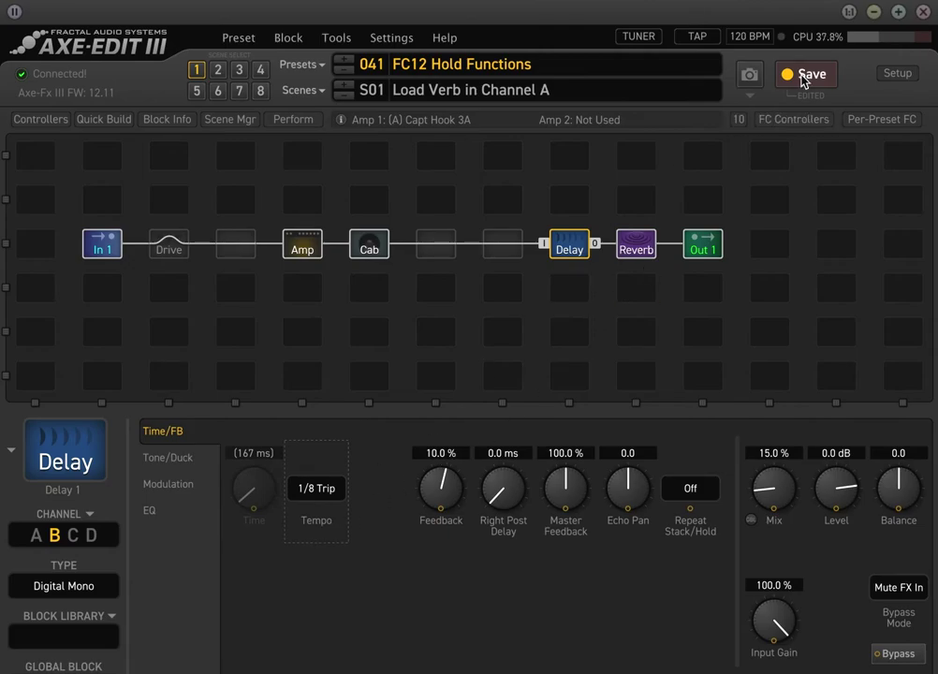
Step: Compare the Delay block's channels A and B, then save the preset with channel A active
{"action": "left_click", "coordinate": [28, 536]}
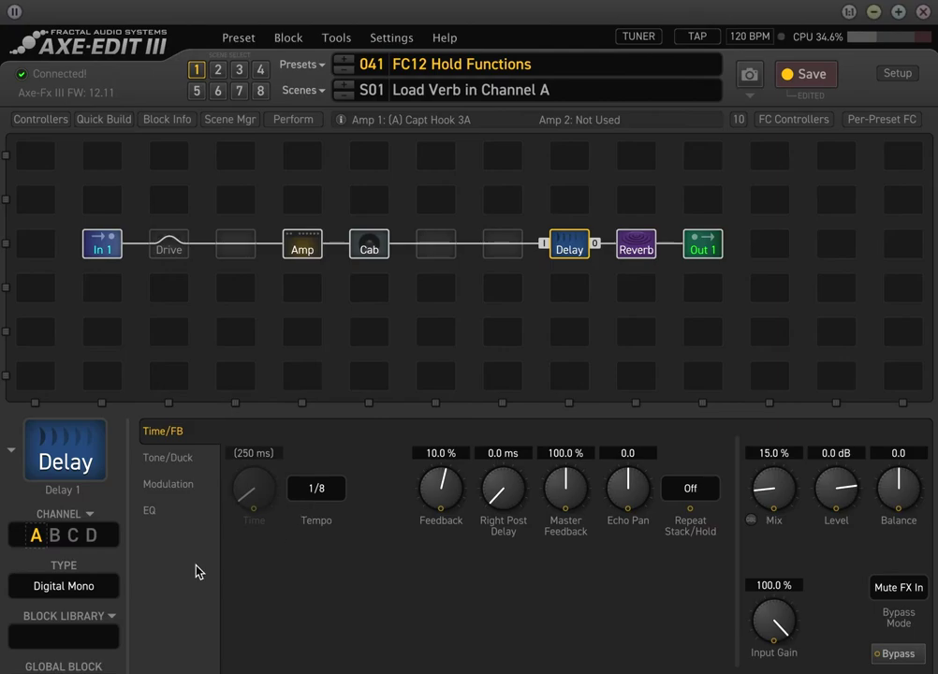
{"action": "left_click", "coordinate": [54, 536]}
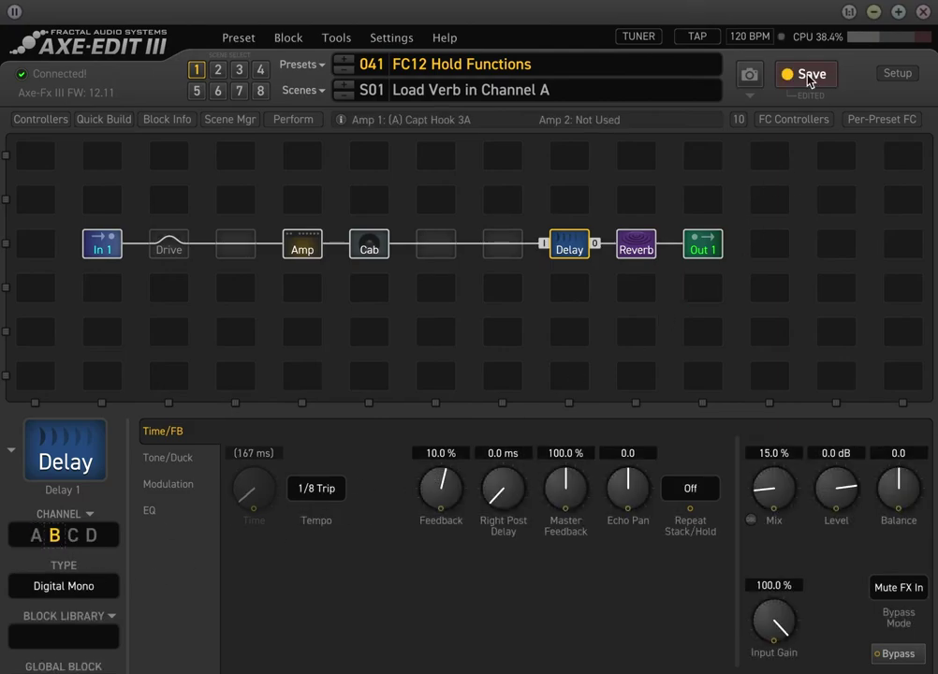
{"action": "left_click", "coordinate": [35, 536]}
{"action": "left_click", "coordinate": [803, 75]}
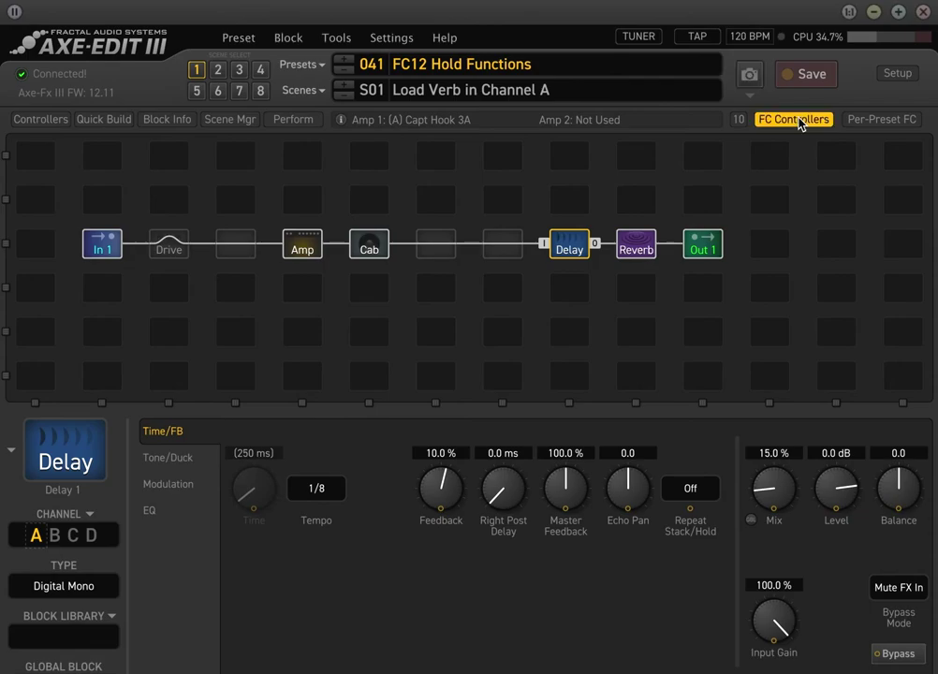
Step: Open the FC controller settings and check the available layouts, keeping Layout 1 selected
{"action": "left_click", "coordinate": [798, 120]}
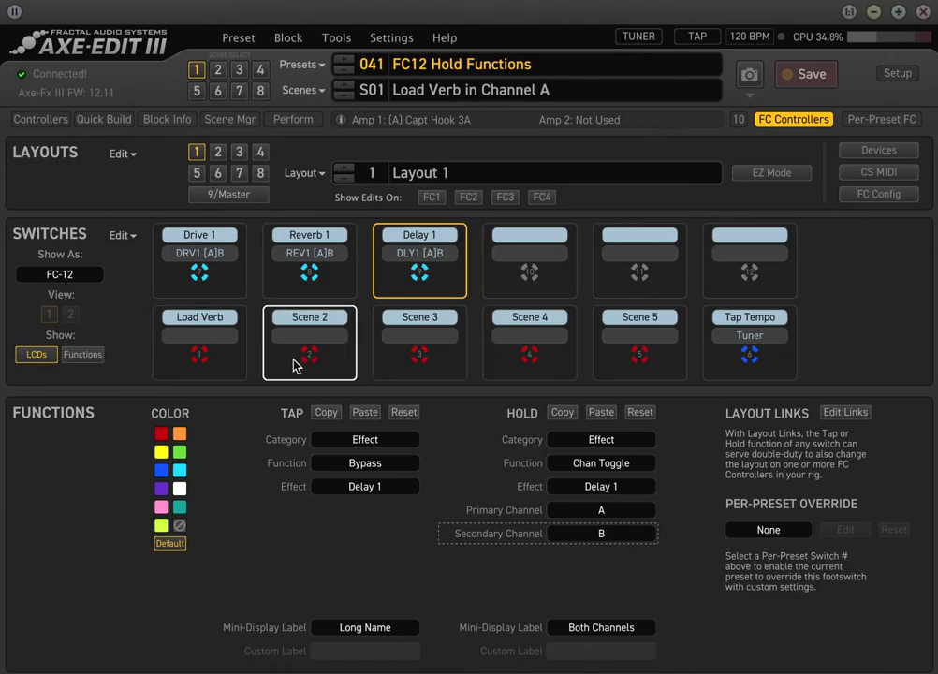
{"action": "left_click", "coordinate": [307, 174]}
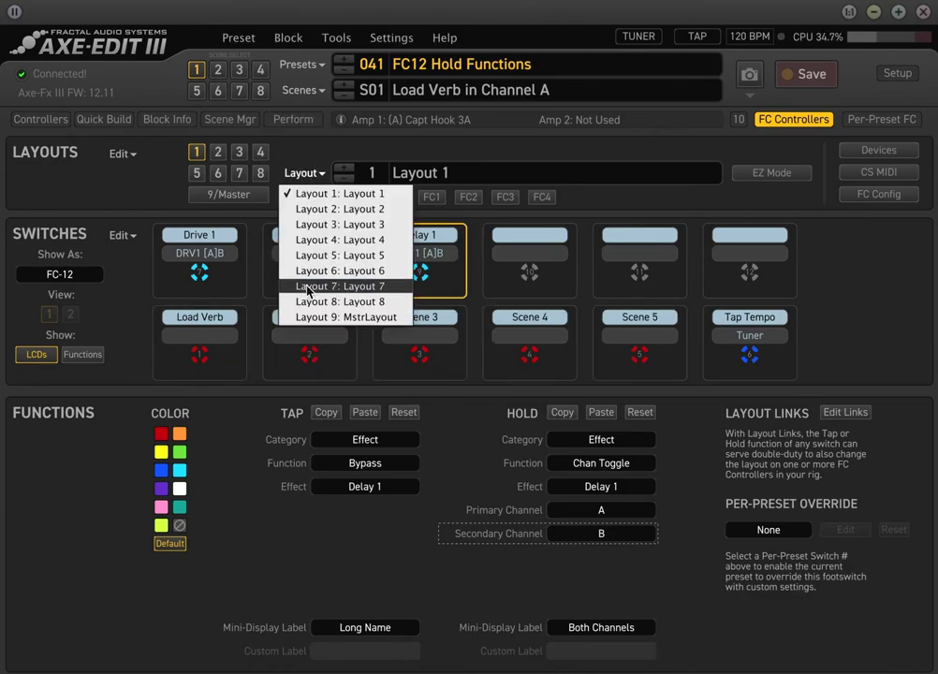
{"action": "left_click", "coordinate": [309, 173]}
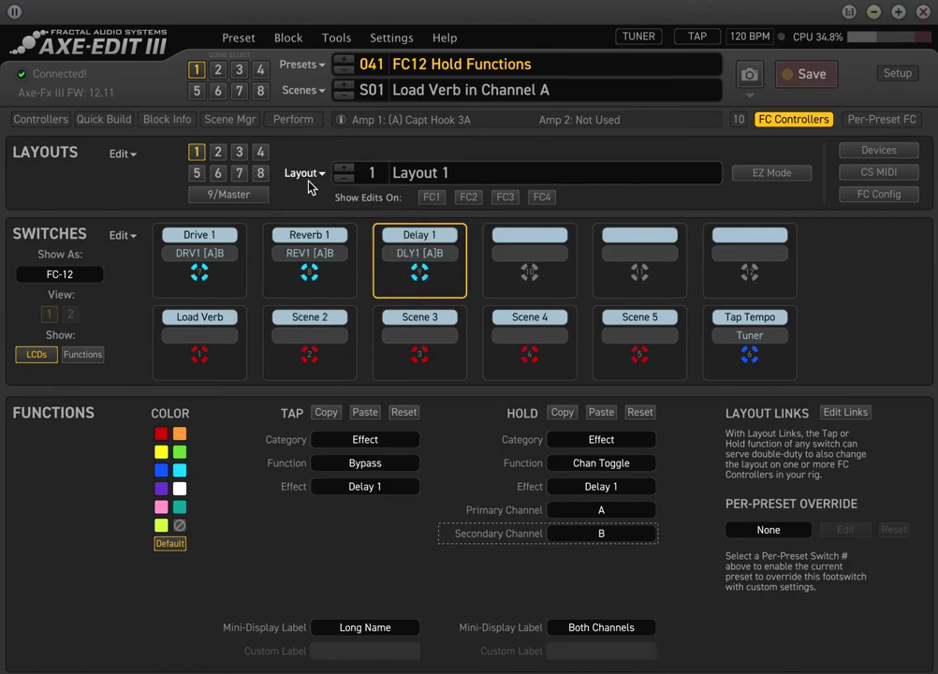
{"action": "left_click", "coordinate": [307, 173]}
{"action": "left_click", "coordinate": [292, 192]}
Step: Reset all tap and hold switches in Layout 1 and select footswitch 1
{"action": "left_click", "coordinate": [122, 154]}
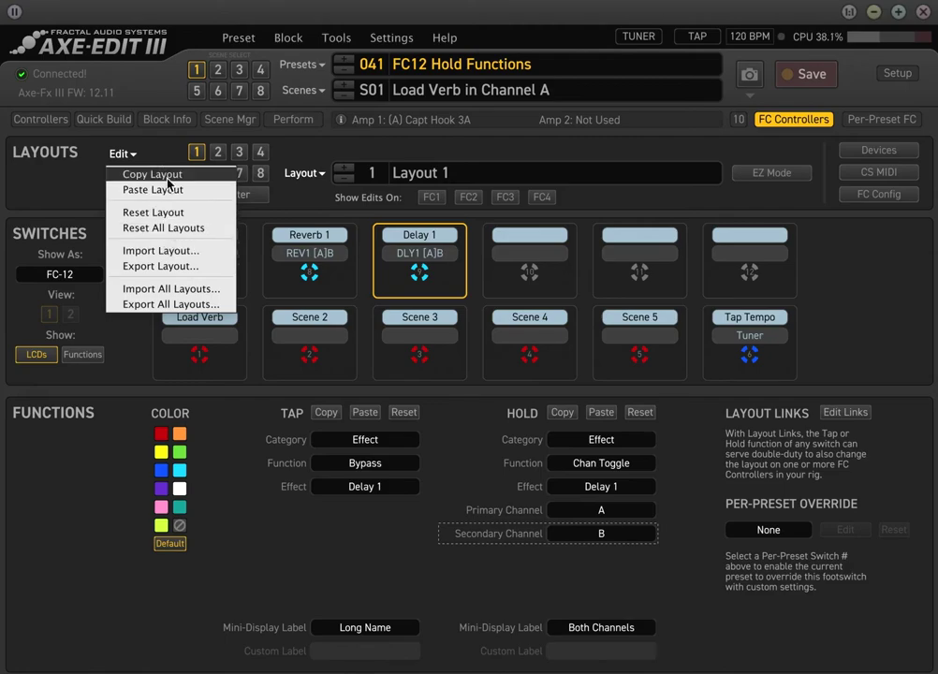
{"action": "left_click", "coordinate": [153, 212]}
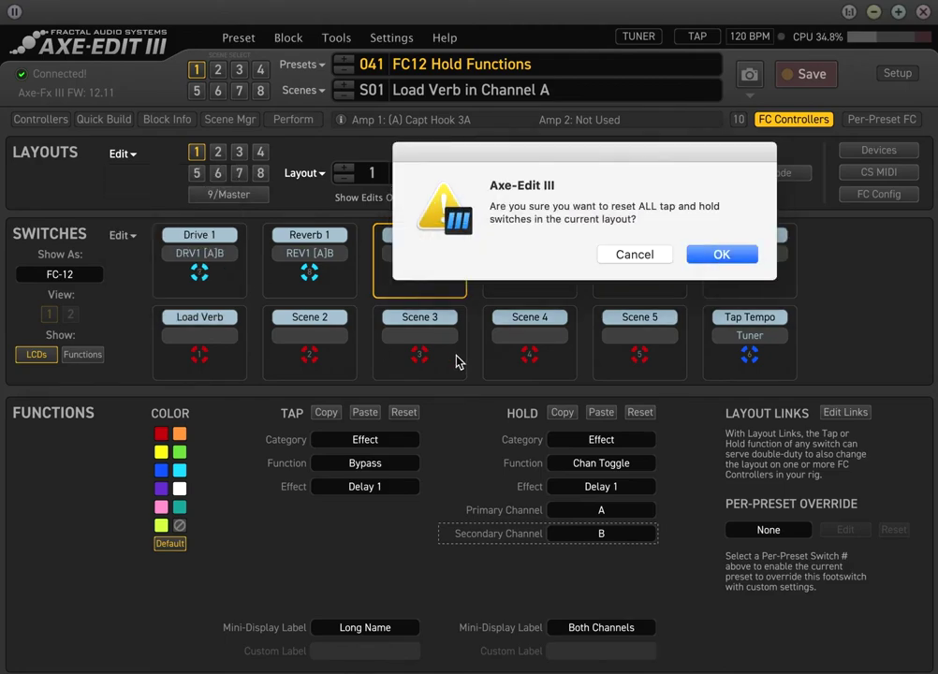
{"action": "key", "text": "Return"}
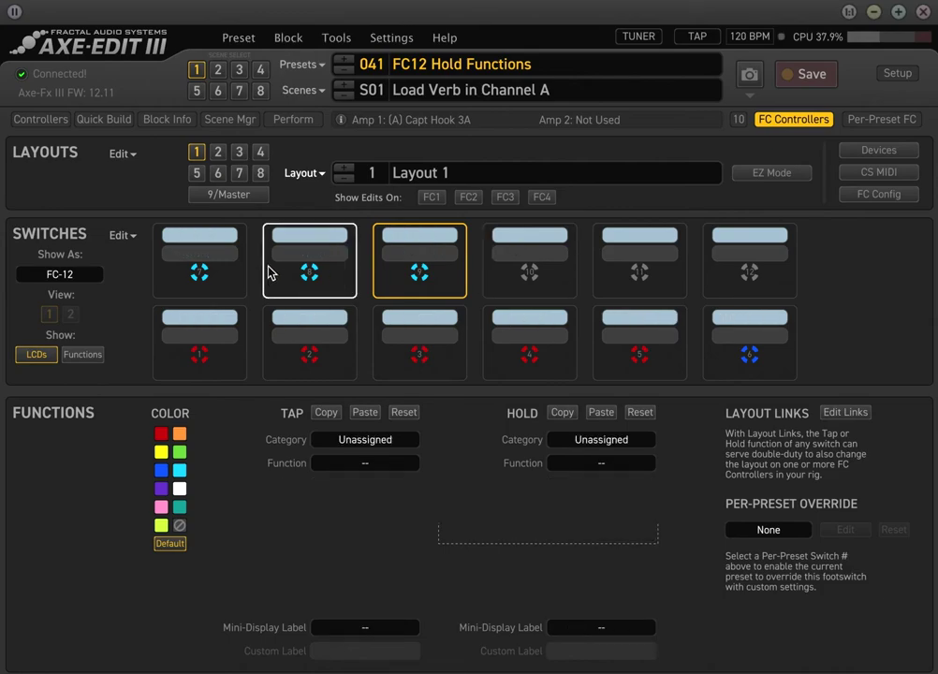
{"action": "left_click", "coordinate": [195, 354]}
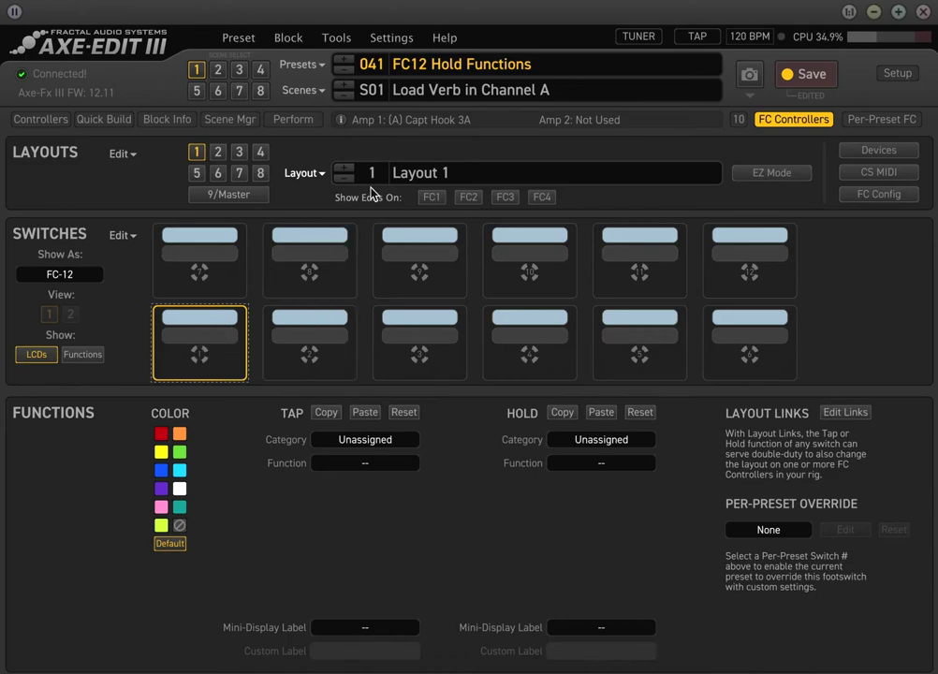
Step: Return to the preset grid and set Amp 1's channel A type to Deluxe Verb Normal in scene 1
{"action": "left_click", "coordinate": [360, 89]}
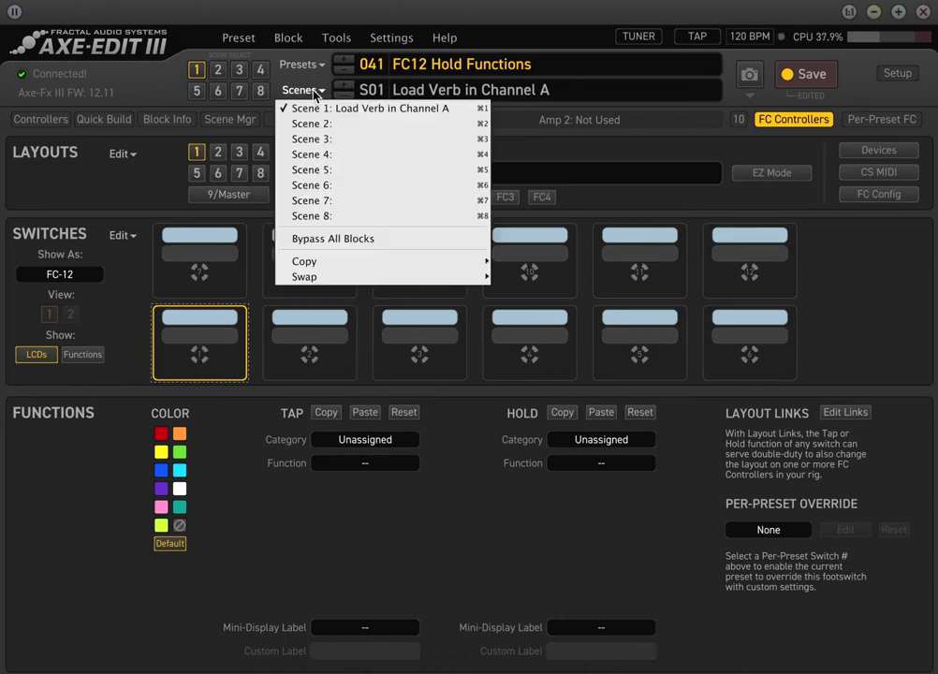
{"action": "left_click", "coordinate": [303, 86]}
{"action": "left_click", "coordinate": [794, 119]}
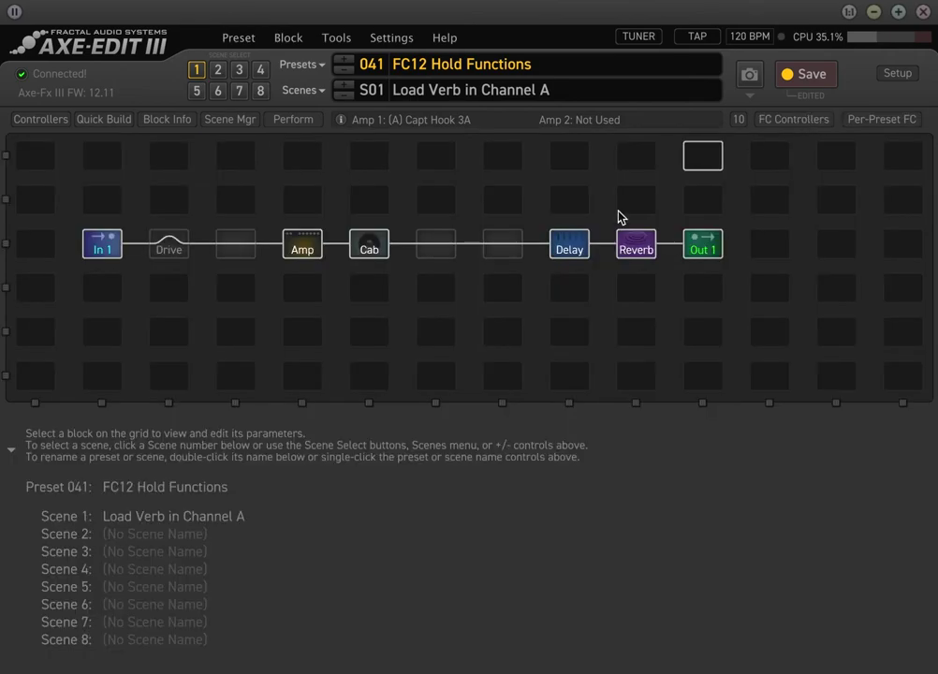
{"action": "left_click", "coordinate": [302, 247]}
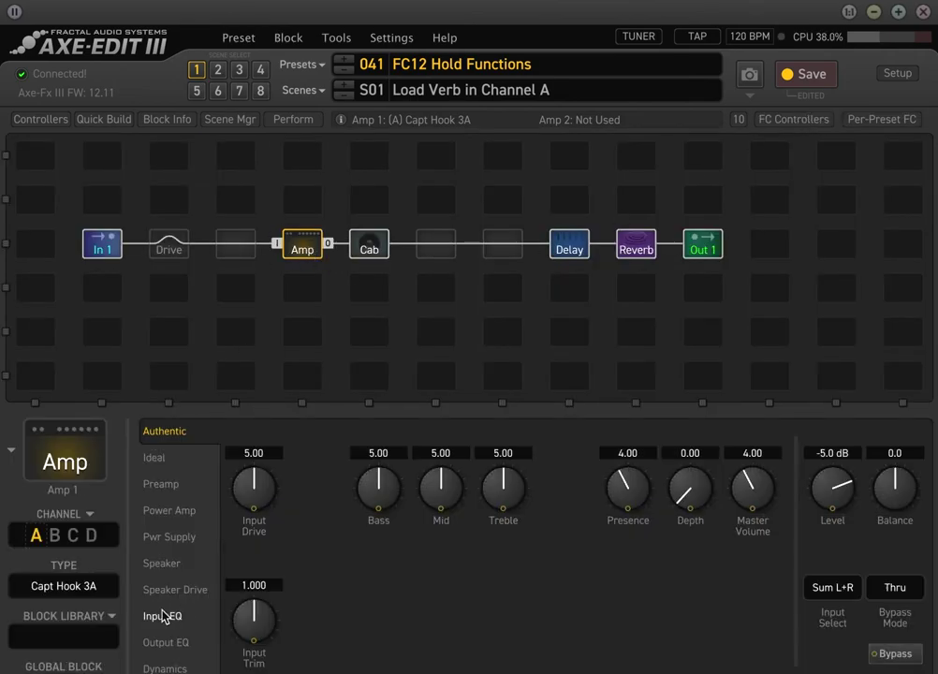
{"action": "left_click", "coordinate": [88, 587]}
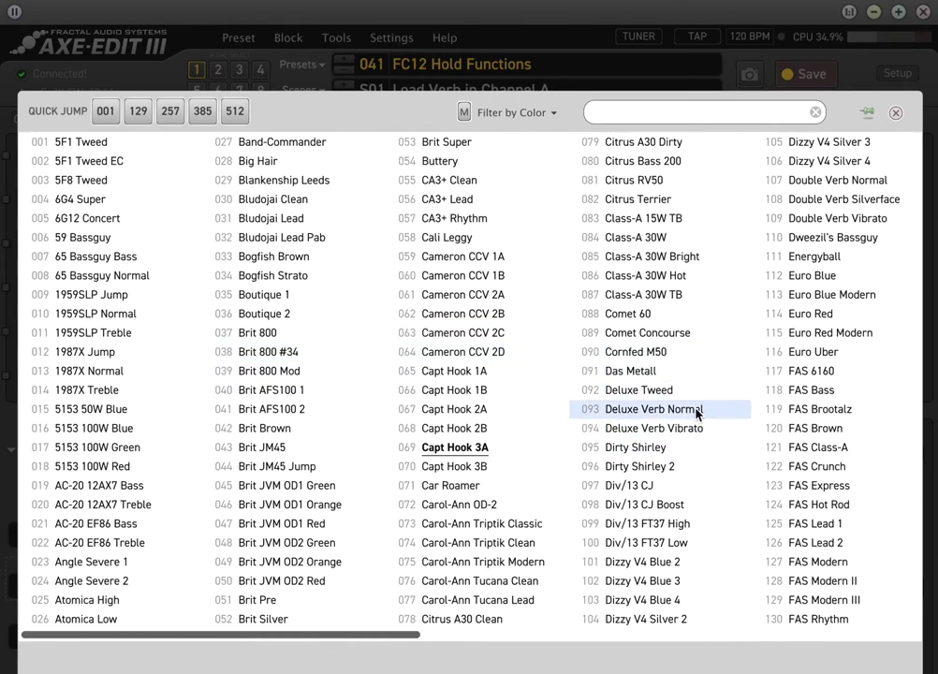
{"action": "left_click", "coordinate": [637, 411]}
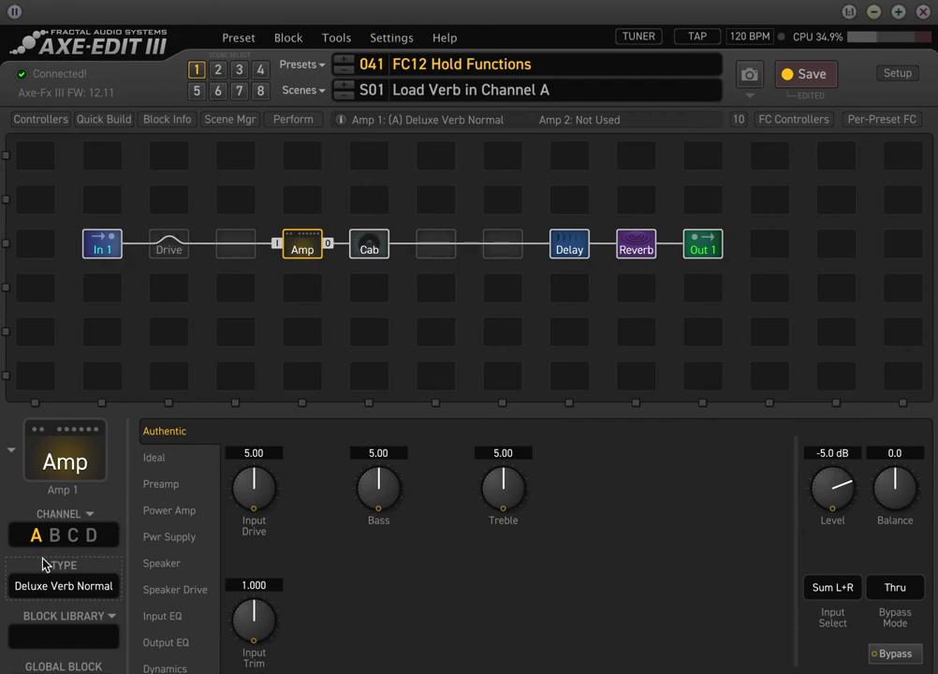
Step: Switch to scene 2 and set Amp 1's channel B type to Brit 800
{"action": "left_click", "coordinate": [218, 75]}
{"action": "left_click", "coordinate": [56, 535]}
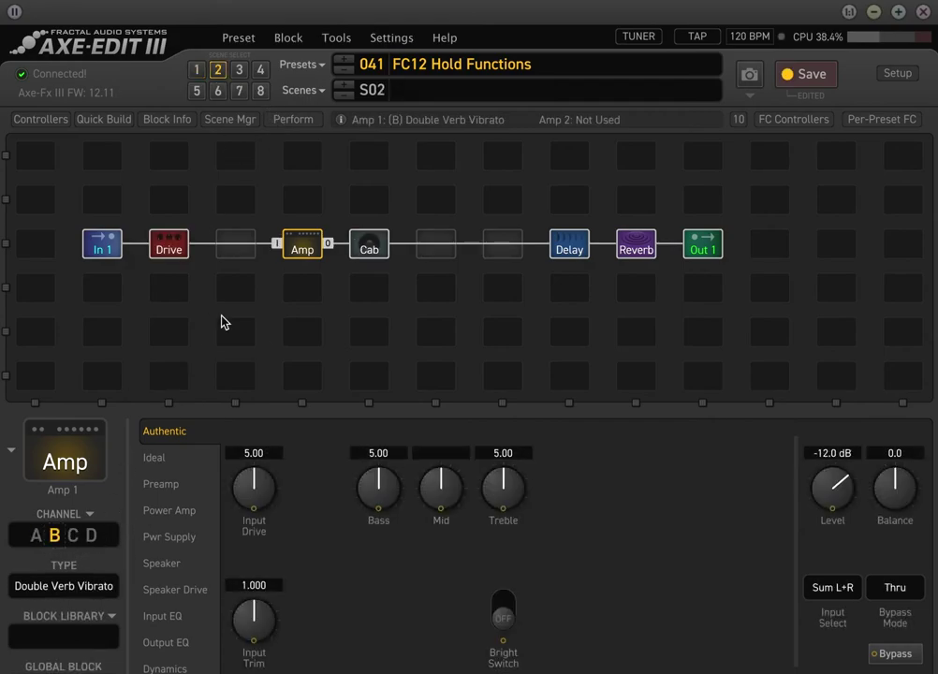
{"action": "left_click", "coordinate": [65, 588]}
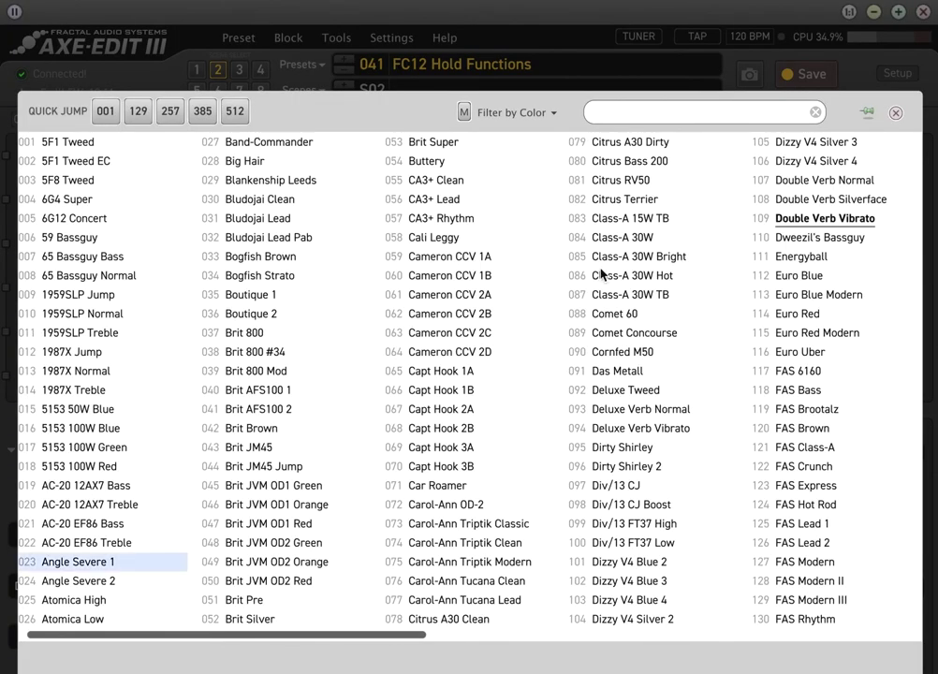
{"action": "left_click", "coordinate": [275, 333]}
Step: Bypass the Drive, Delay and Reverb blocks in scene 2 and select the Amp block
{"action": "left_click", "coordinate": [173, 248]}
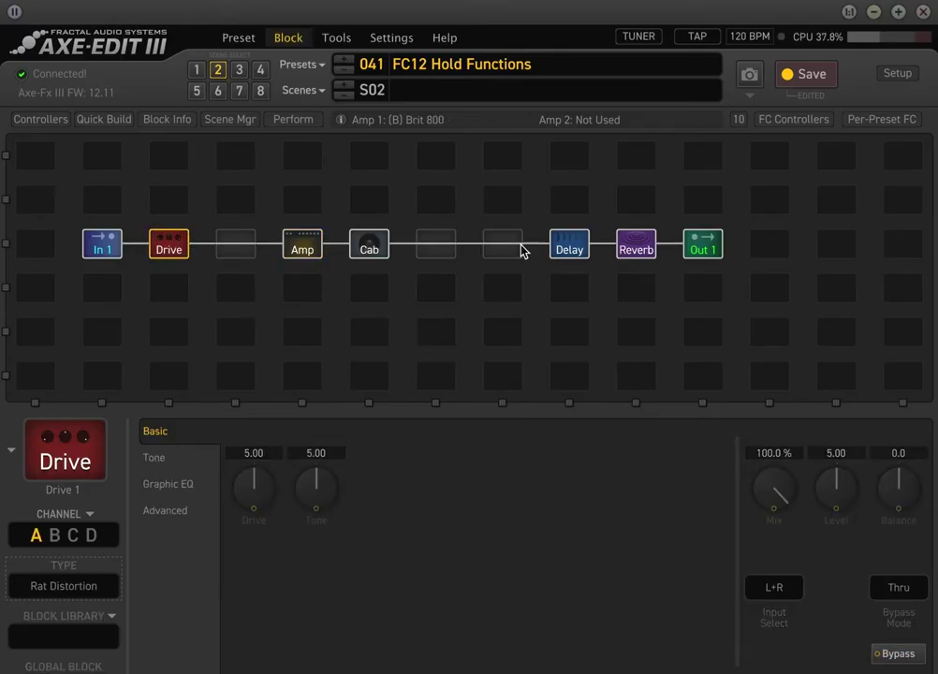
{"action": "left_click", "coordinate": [570, 245]}
{"action": "left_click", "coordinate": [636, 245]}
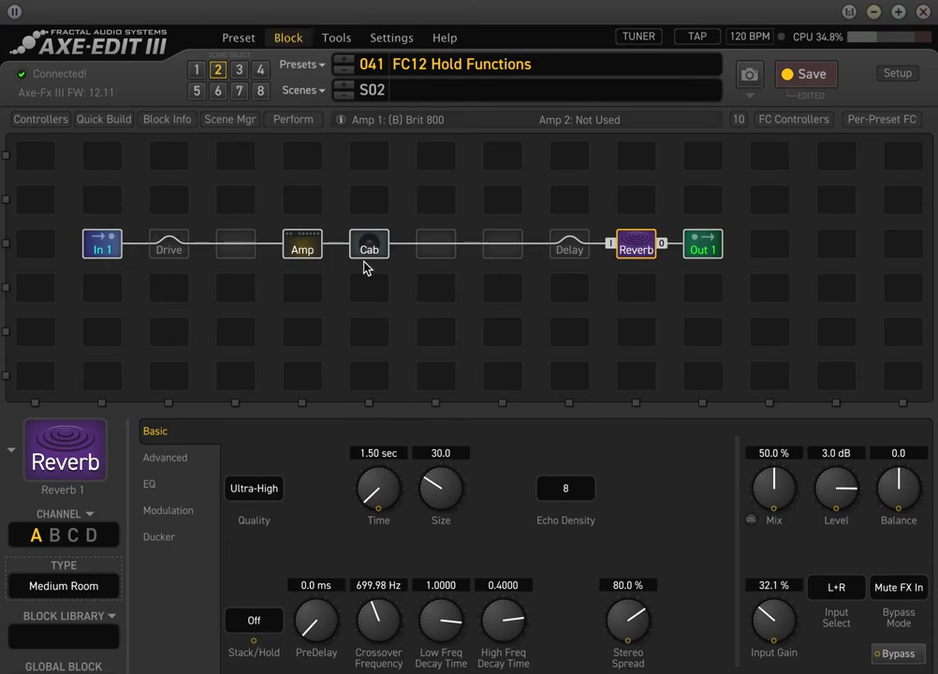
{"action": "left_click", "coordinate": [300, 236]}
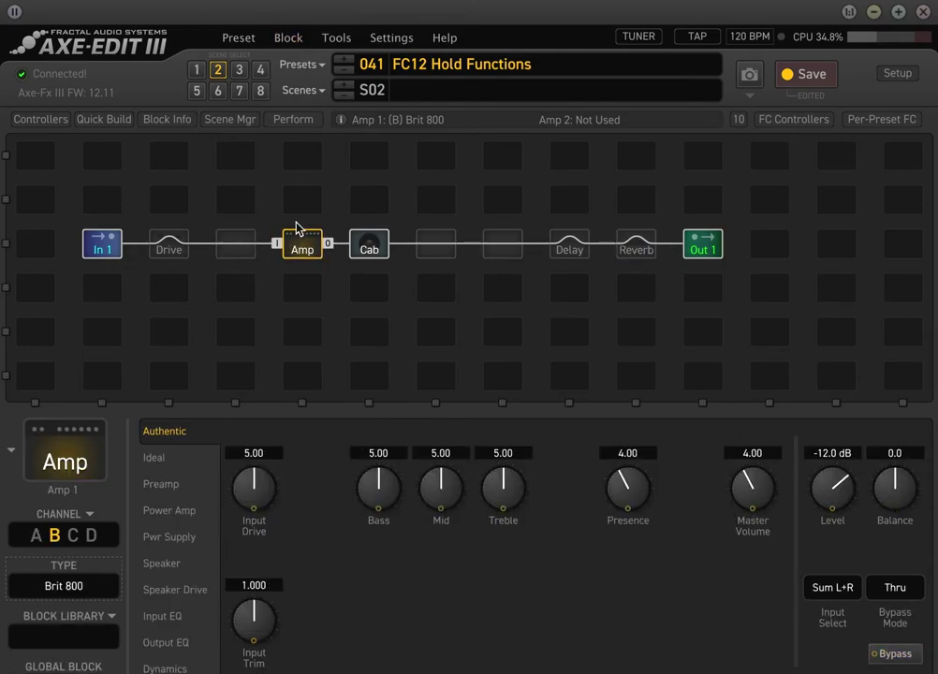
Step: Name scene 2 "Brit 800-"
{"action": "left_click", "coordinate": [470, 89]}
{"action": "type", "text": "Brit 800-"}
{"action": "key", "text": "Return"}
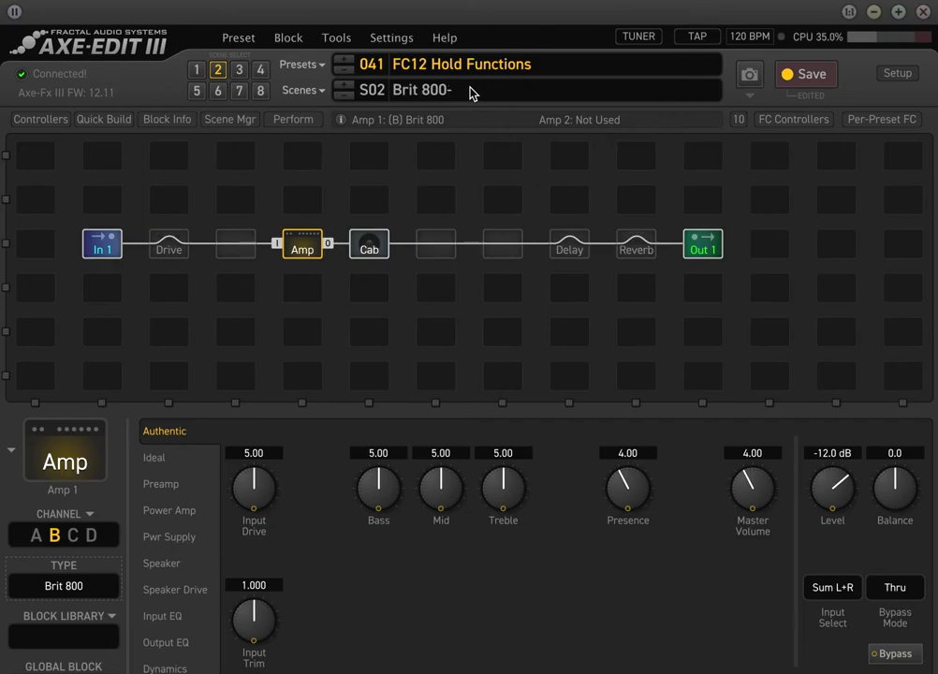
Step: Rename scene 1 as "Deluxe Verb" and save the preset
{"action": "left_click", "coordinate": [202, 75]}
{"action": "left_click", "coordinate": [495, 91]}
{"action": "type", "text": "Deluxe Verb"}
{"action": "key", "text": "Return"}
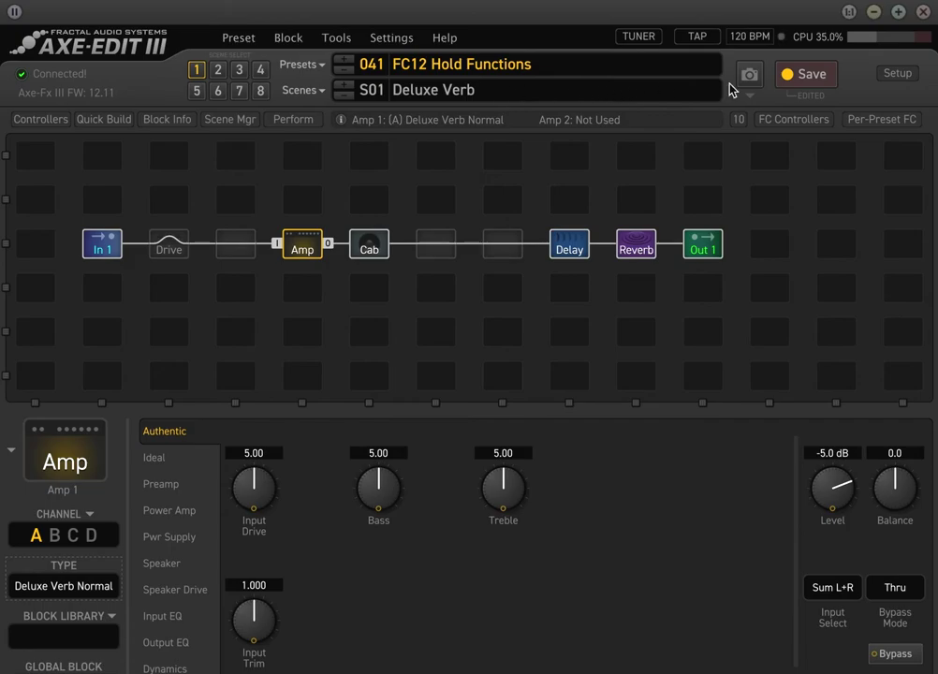
{"action": "left_click", "coordinate": [807, 75]}
Step: Set footswitch 1's tap category to Scene in the FC controllers' Layout 1
{"action": "left_click", "coordinate": [795, 120]}
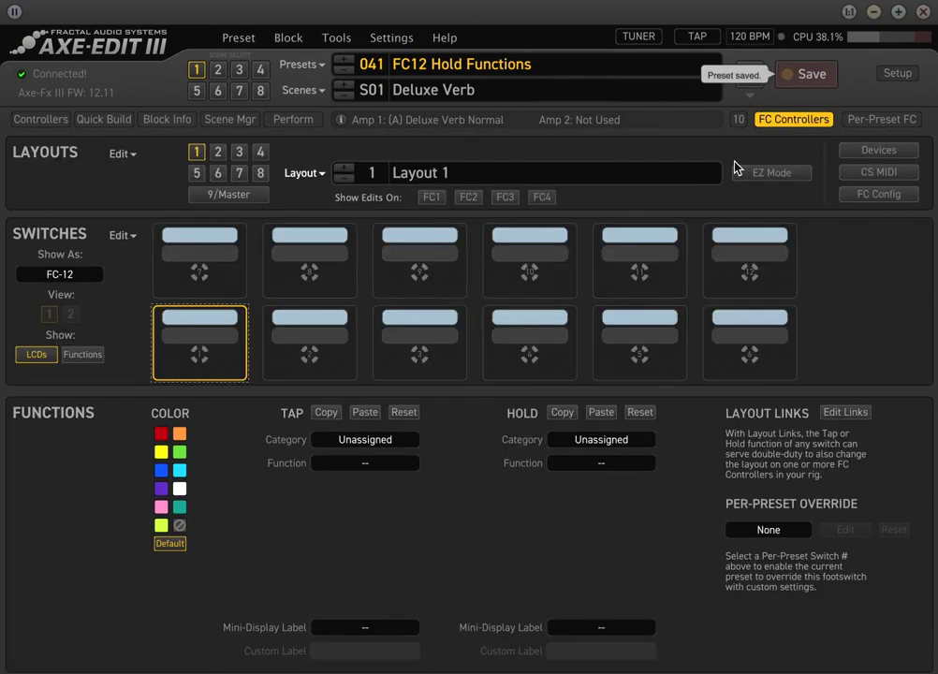
{"action": "left_click", "coordinate": [354, 441]}
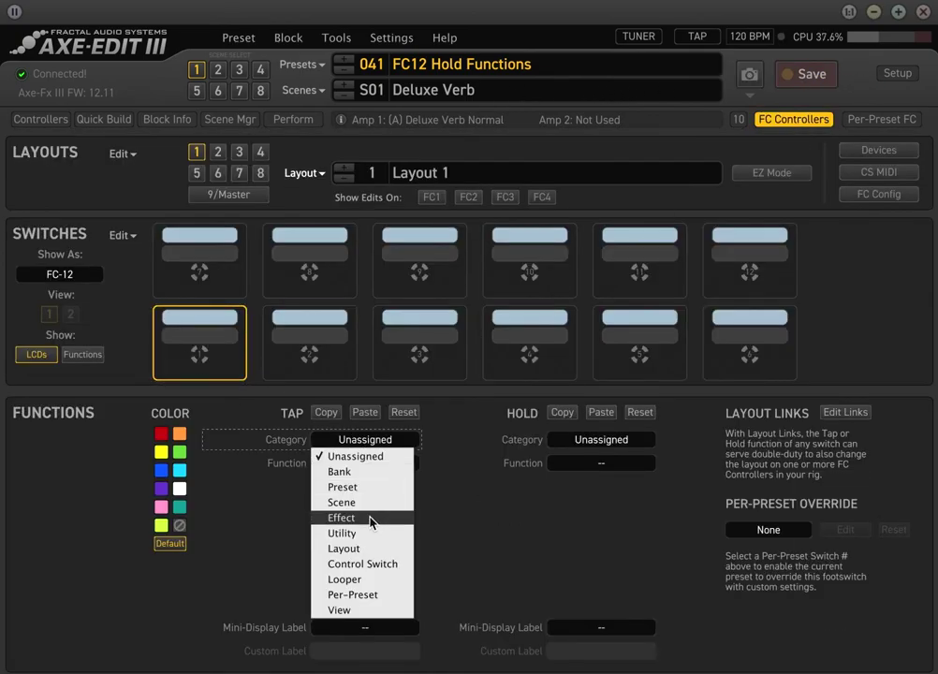
{"action": "left_click", "coordinate": [372, 505]}
Step: Set footswitch 2's tap category to Scene with the Select function for scene 2
{"action": "left_click", "coordinate": [304, 342]}
{"action": "left_click", "coordinate": [370, 442]}
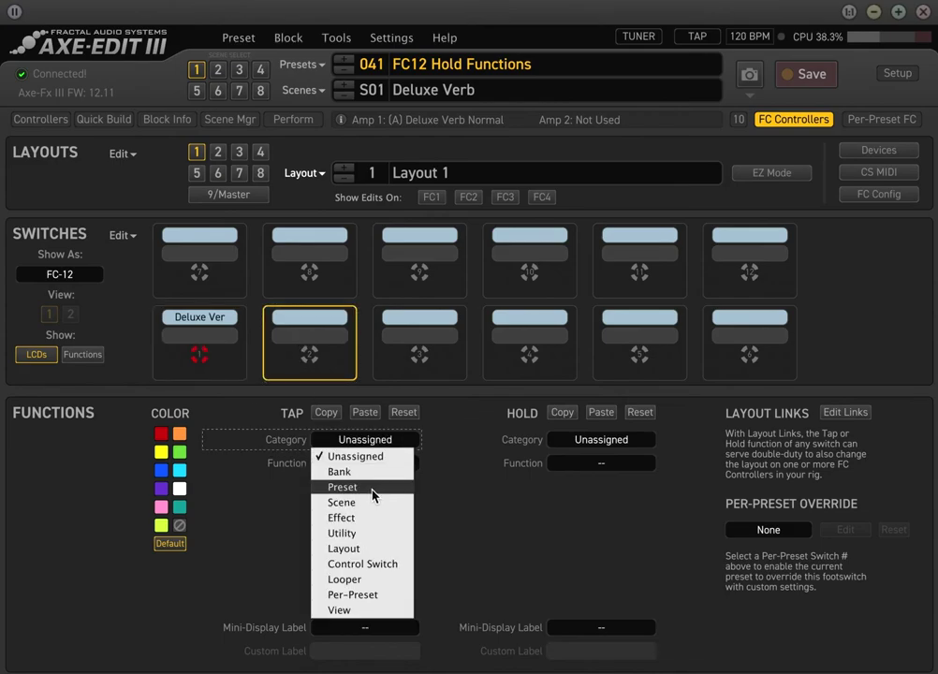
{"action": "left_click", "coordinate": [371, 503]}
{"action": "left_click", "coordinate": [371, 486]}
{"action": "left_click", "coordinate": [342, 520]}
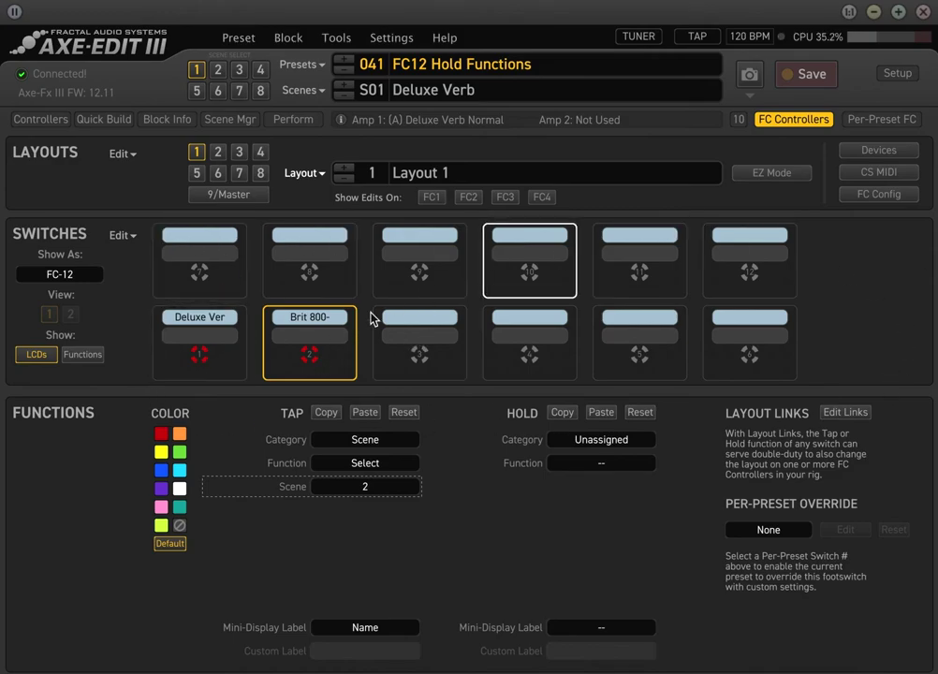
{"action": "left_click", "coordinate": [225, 356]}
{"action": "left_click", "coordinate": [321, 359]}
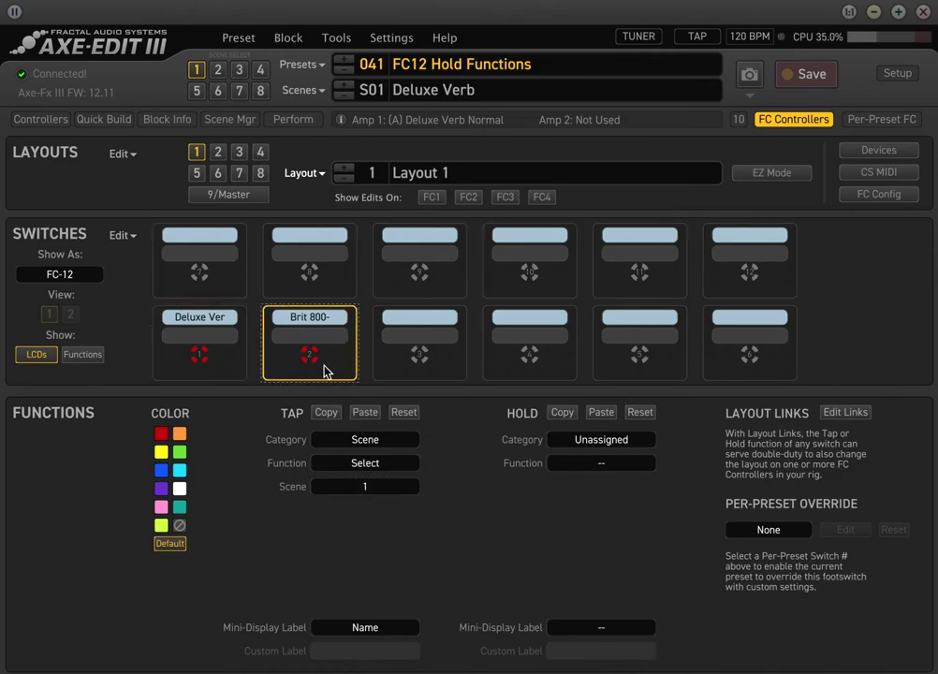
Step: Clear all of footswitch 2's assignments in Layout 1
{"action": "right_click", "coordinate": [325, 338]}
{"action": "left_click", "coordinate": [404, 384]}
{"action": "left_click", "coordinate": [716, 256]}
Step: Set footswitch 1's tap function to Toggle with primary scene 1 and secondary scene 2
{"action": "left_click", "coordinate": [203, 346]}
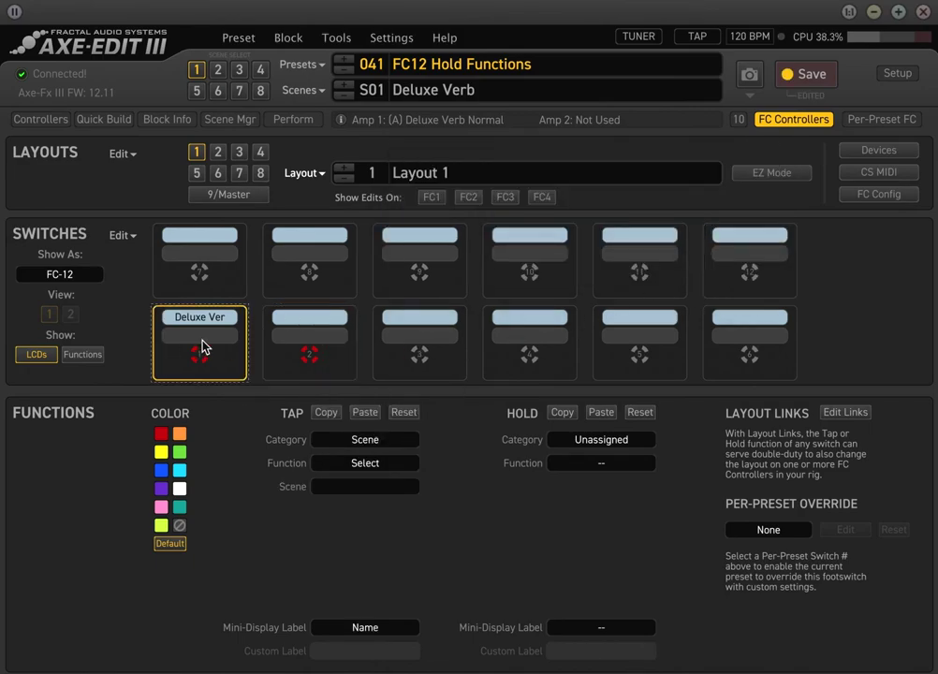
{"action": "left_click", "coordinate": [374, 464]}
{"action": "key", "text": "Escape"}
{"action": "key", "text": "Down"}
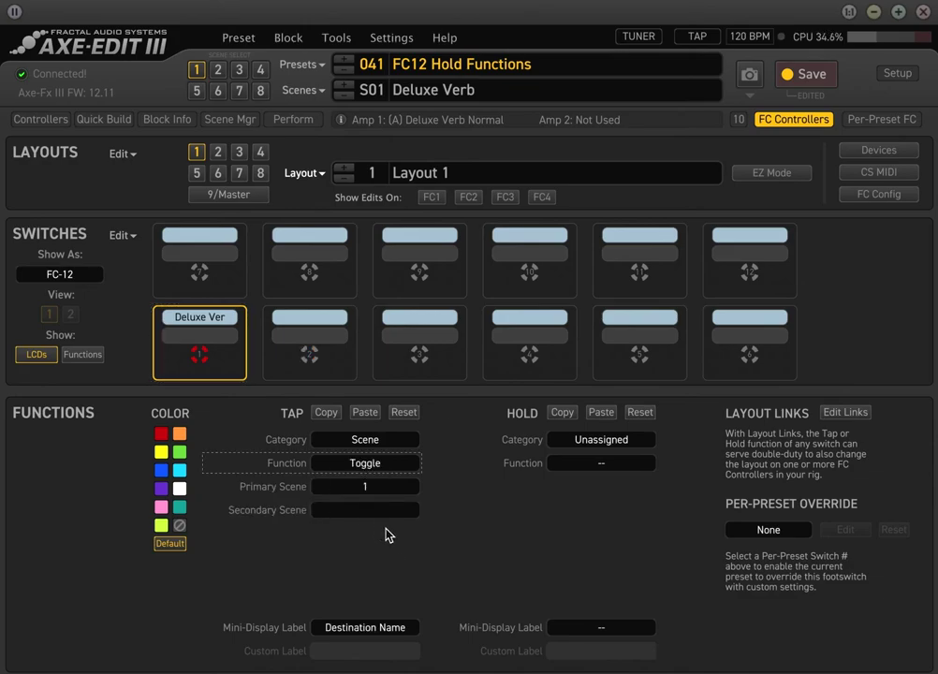
{"action": "left_click", "coordinate": [377, 514]}
{"action": "left_click", "coordinate": [334, 545]}
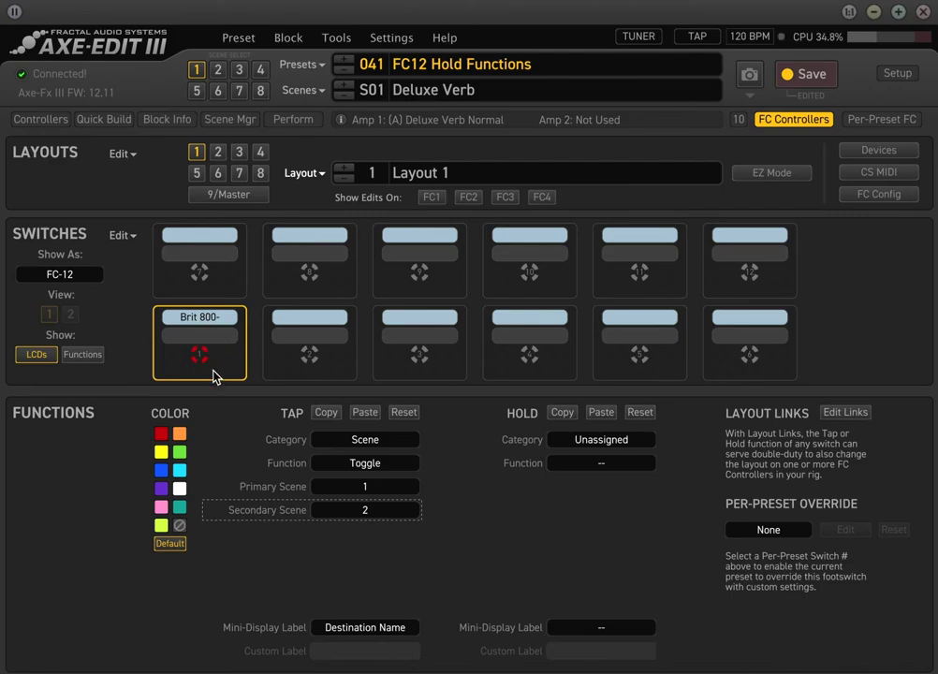
Step: Try Current Name as footswitch 1's tap mini-display label and return the label to Destination Name
{"action": "left_click", "coordinate": [392, 633]}
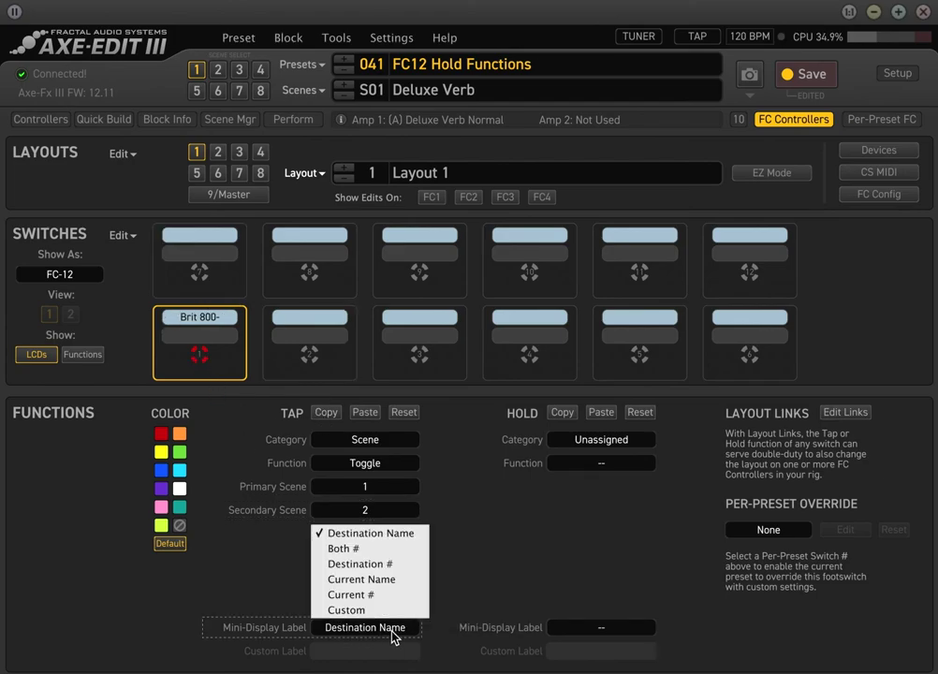
{"action": "left_click", "coordinate": [428, 580]}
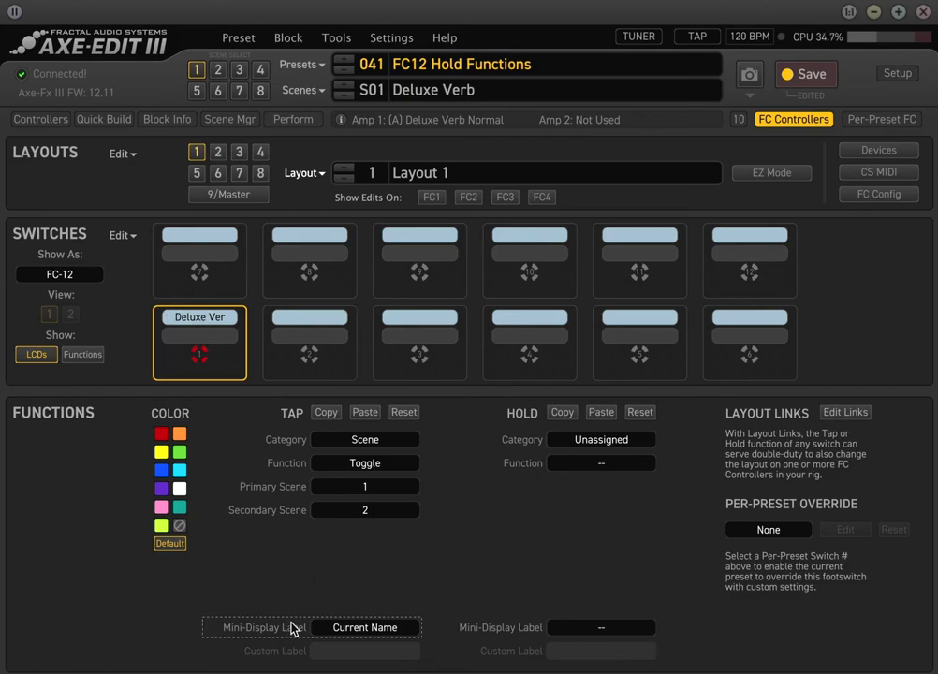
{"action": "left_click", "coordinate": [362, 633]}
{"action": "left_click", "coordinate": [382, 540]}
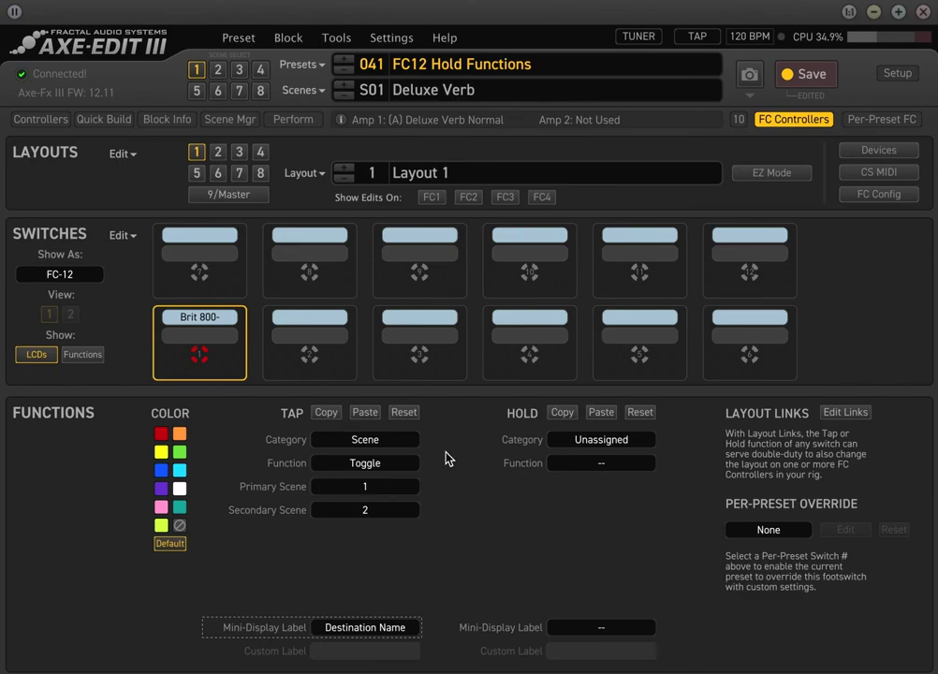
Step: Set footswitch 1's hold category to Scene with the Toggle function, primary scene 1 and secondary scene 2
{"action": "left_click", "coordinate": [643, 442]}
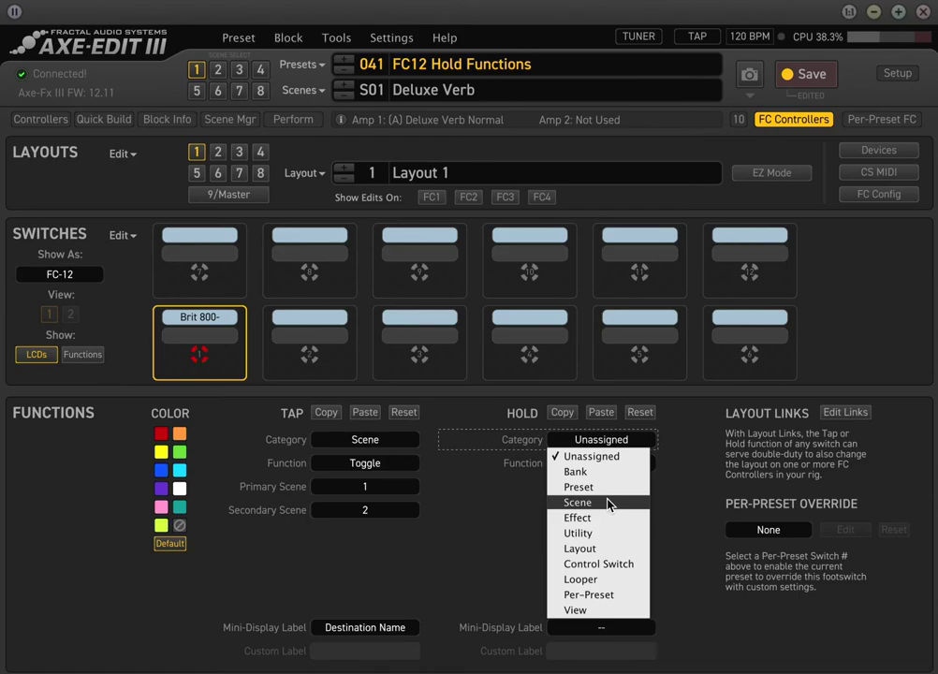
{"action": "left_click", "coordinate": [609, 506]}
{"action": "left_click", "coordinate": [621, 466]}
{"action": "left_click", "coordinate": [653, 511]}
{"action": "left_click", "coordinate": [602, 510]}
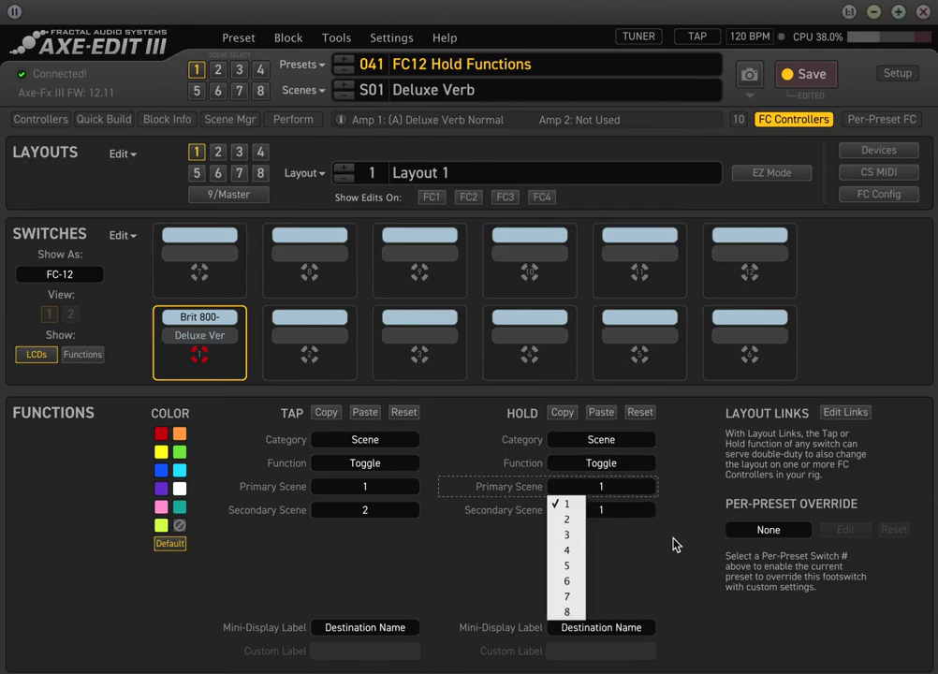
{"action": "left_click", "coordinate": [677, 545]}
{"action": "left_click", "coordinate": [608, 513]}
{"action": "left_click", "coordinate": [567, 543]}
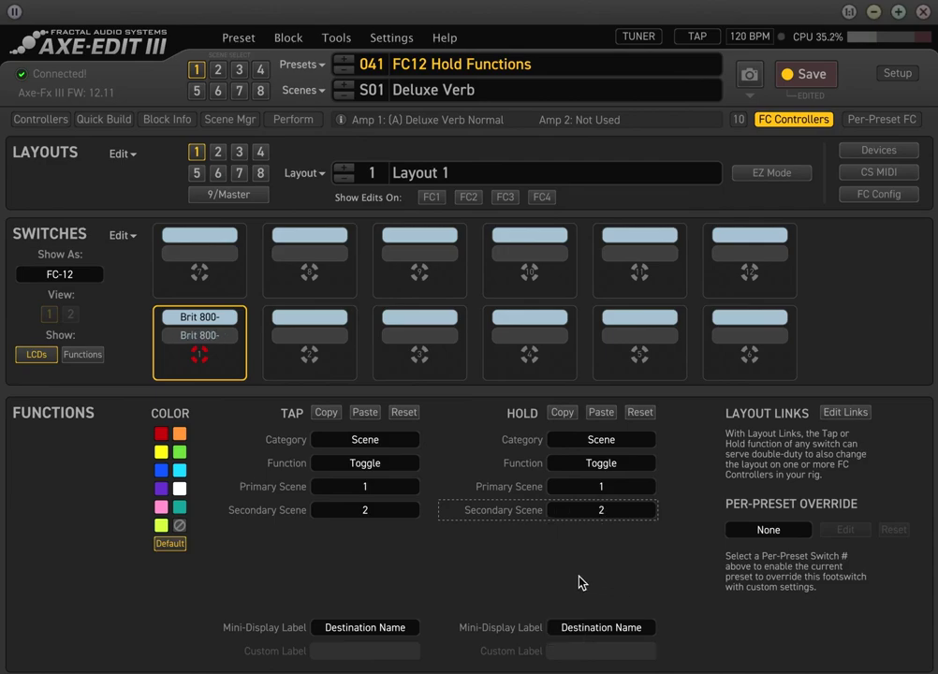
Step: Set both the hold and tap mini-display labels of footswitch 1 to Current Name
{"action": "left_click", "coordinate": [614, 634]}
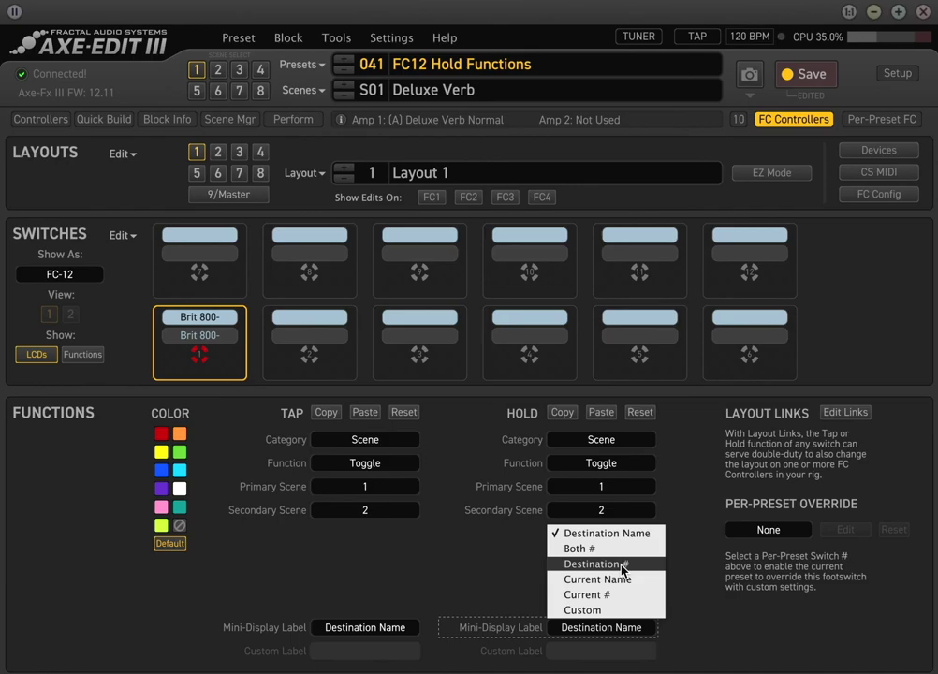
{"action": "left_click", "coordinate": [623, 579]}
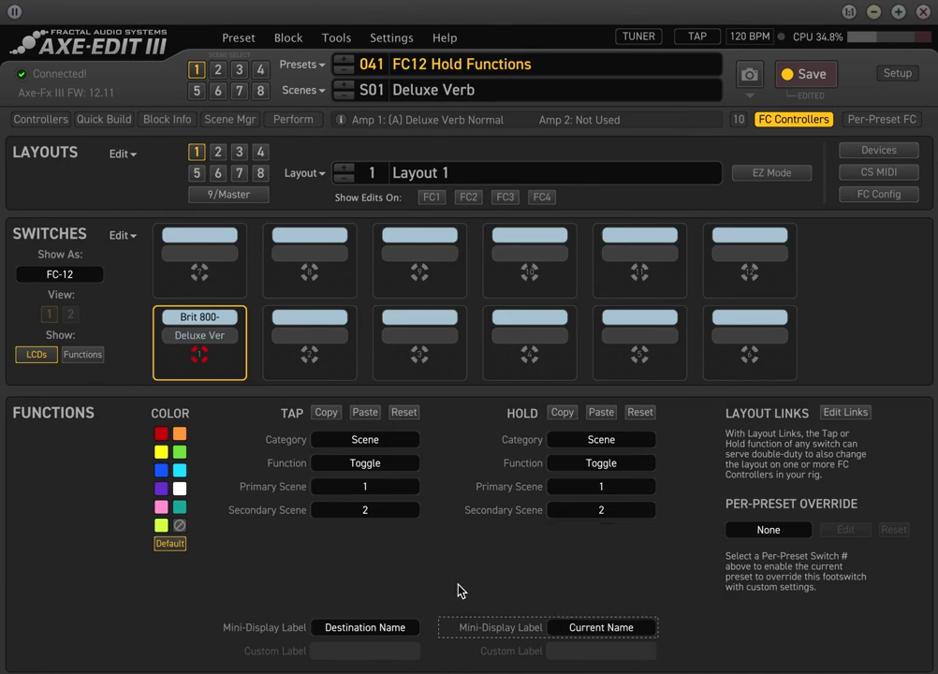
{"action": "left_click", "coordinate": [370, 628]}
{"action": "left_click", "coordinate": [373, 580]}
Step: Try Destination # as footswitch 1's hold mini-display label and settle on Destination Name
{"action": "left_click", "coordinate": [602, 629]}
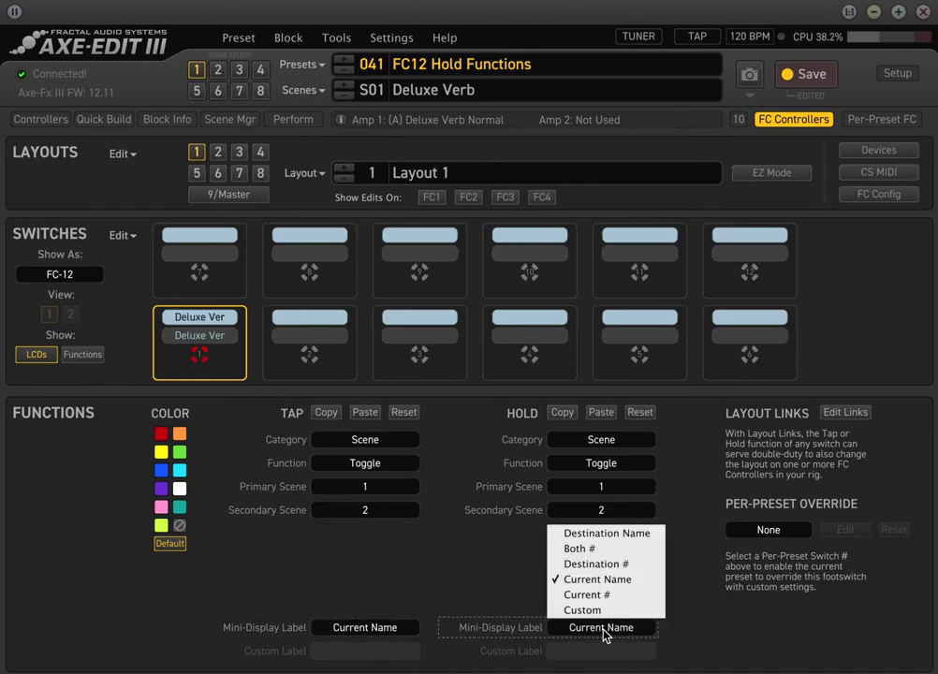
{"action": "left_click", "coordinate": [624, 564]}
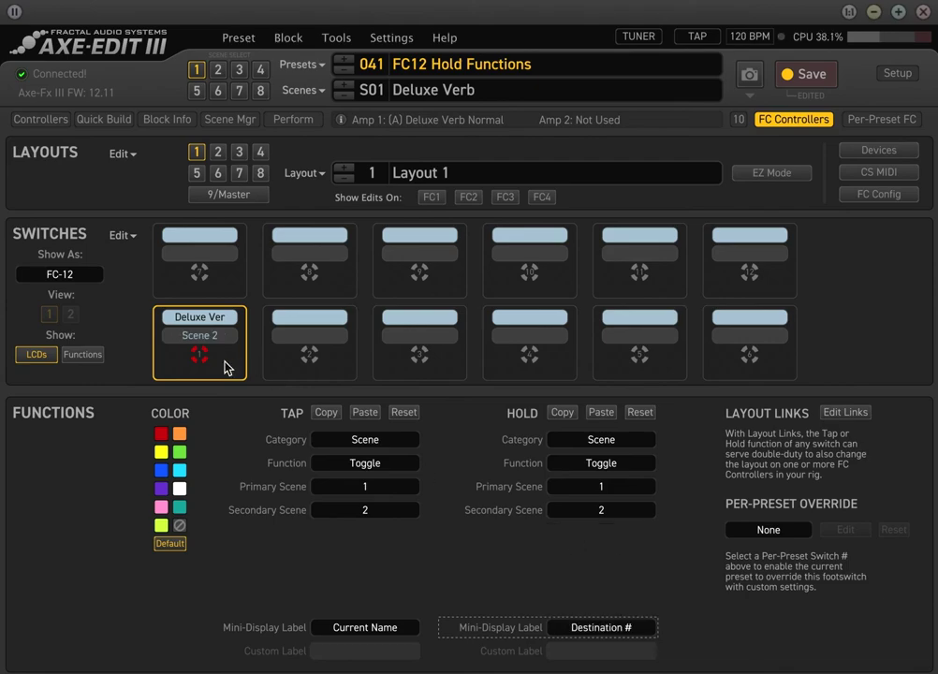
{"action": "left_click", "coordinate": [615, 631]}
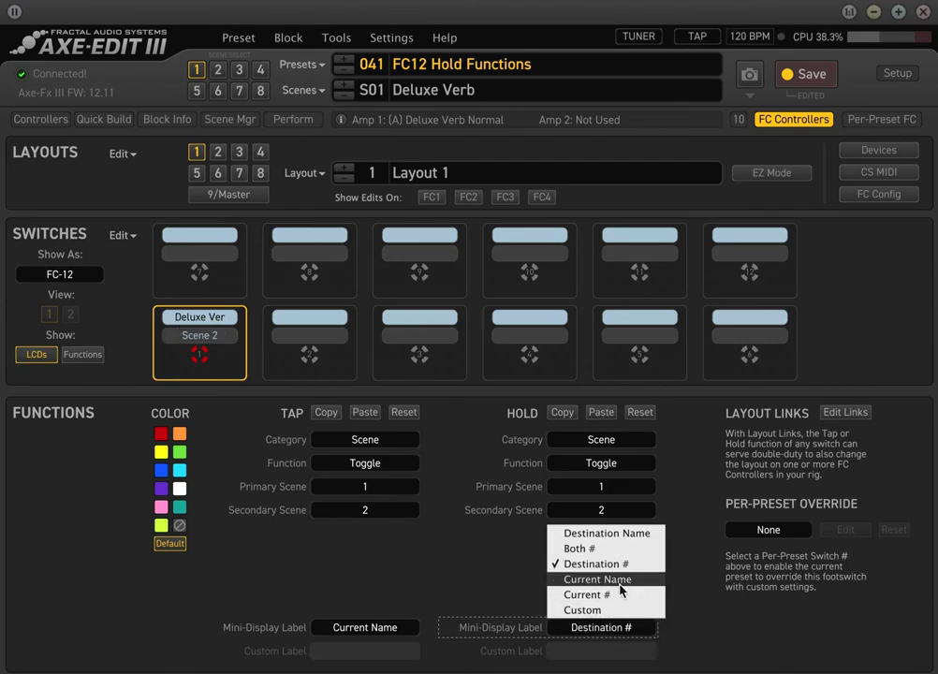
{"action": "left_click", "coordinate": [613, 533]}
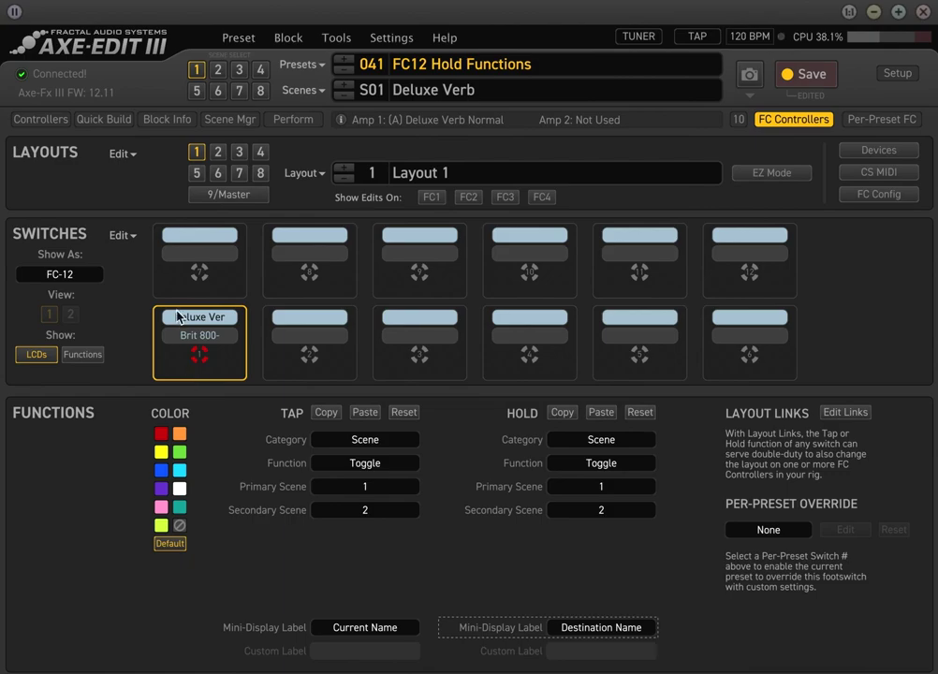